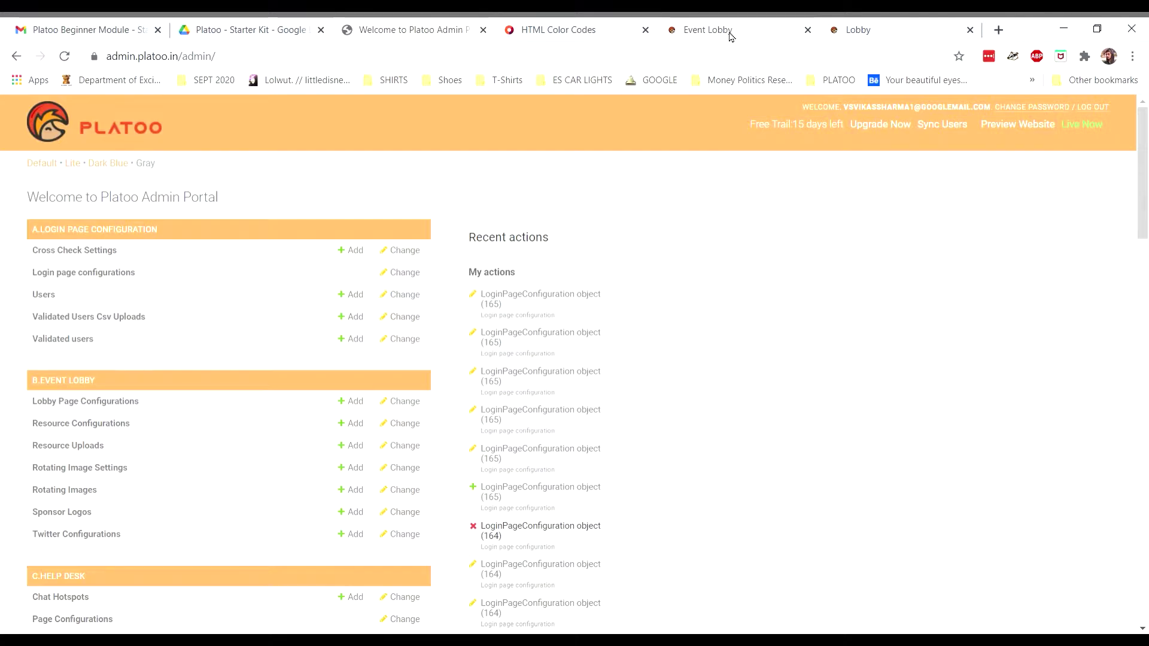
View the sample event lobby, then close the open lobby tabs
left_click(730, 34)
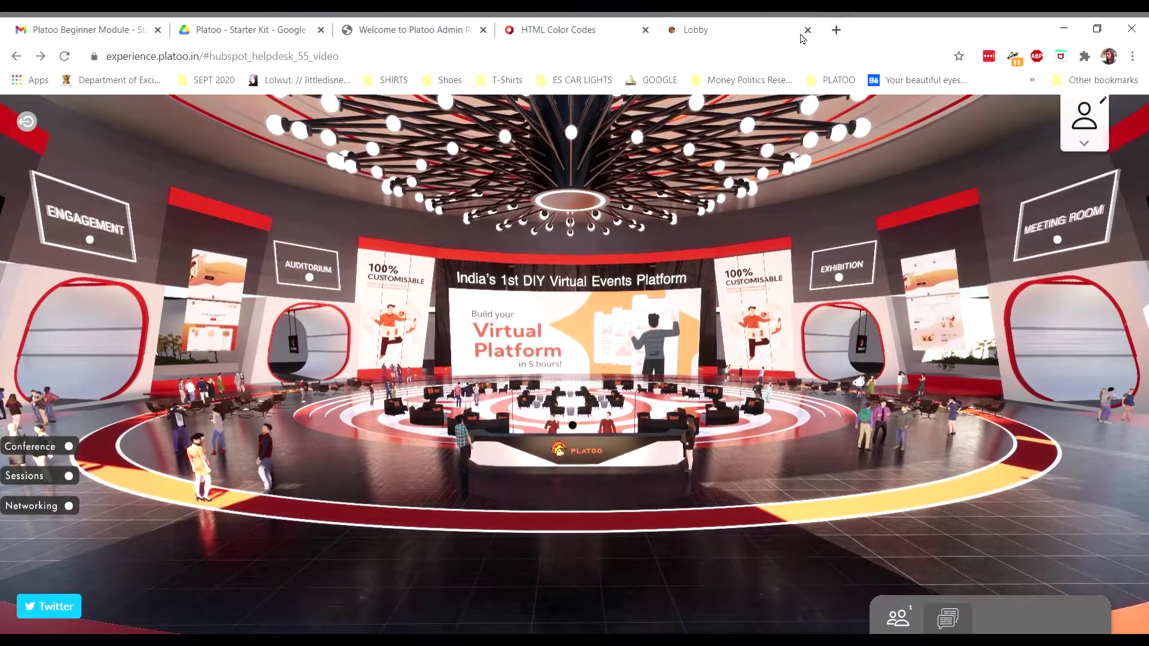
left_click(807, 30)
left_click(807, 29)
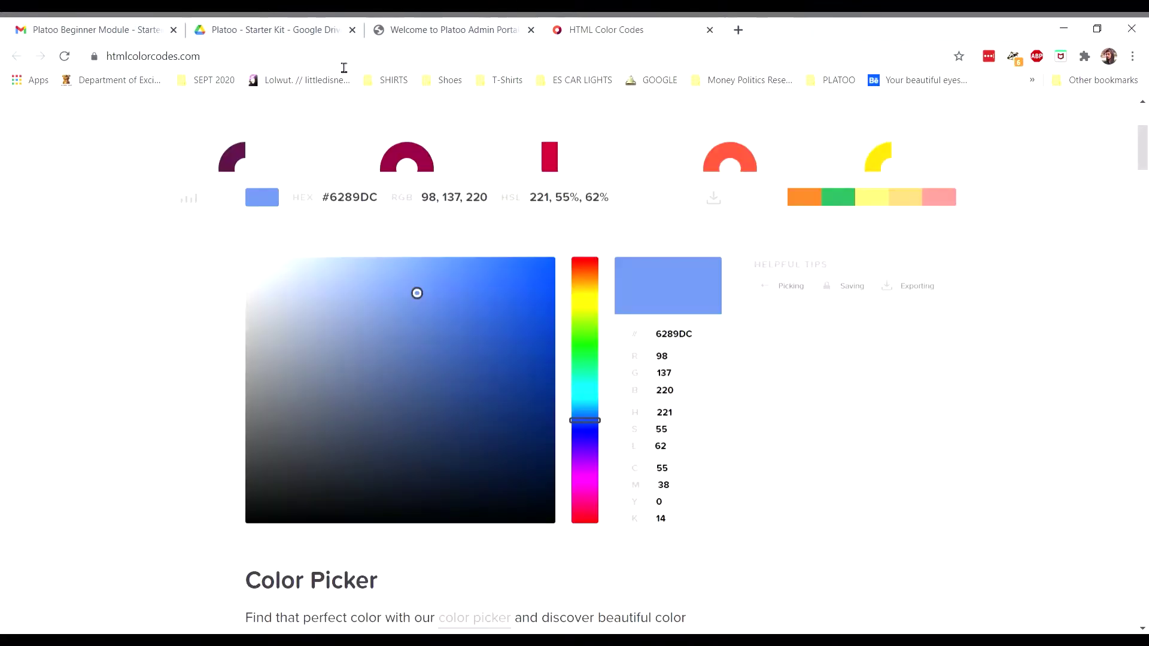
Publish the site live from the admin portal and preview the event lobby page, dismissing its notification banner
left_click(423, 36)
left_click(1100, 123)
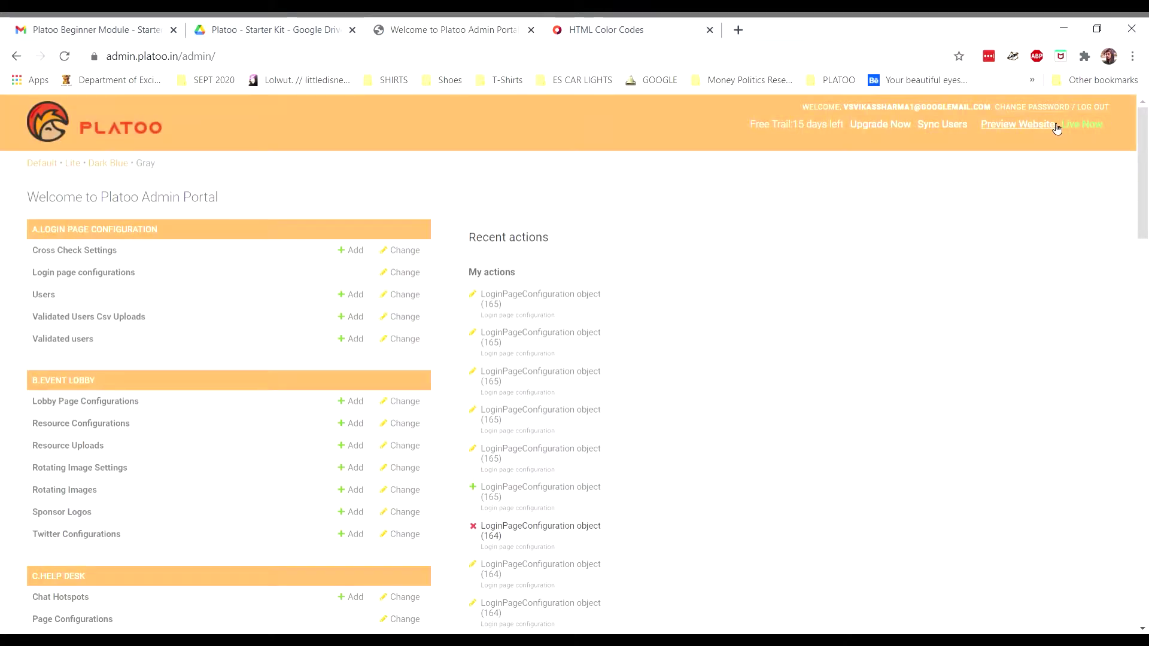
left_click(1048, 125)
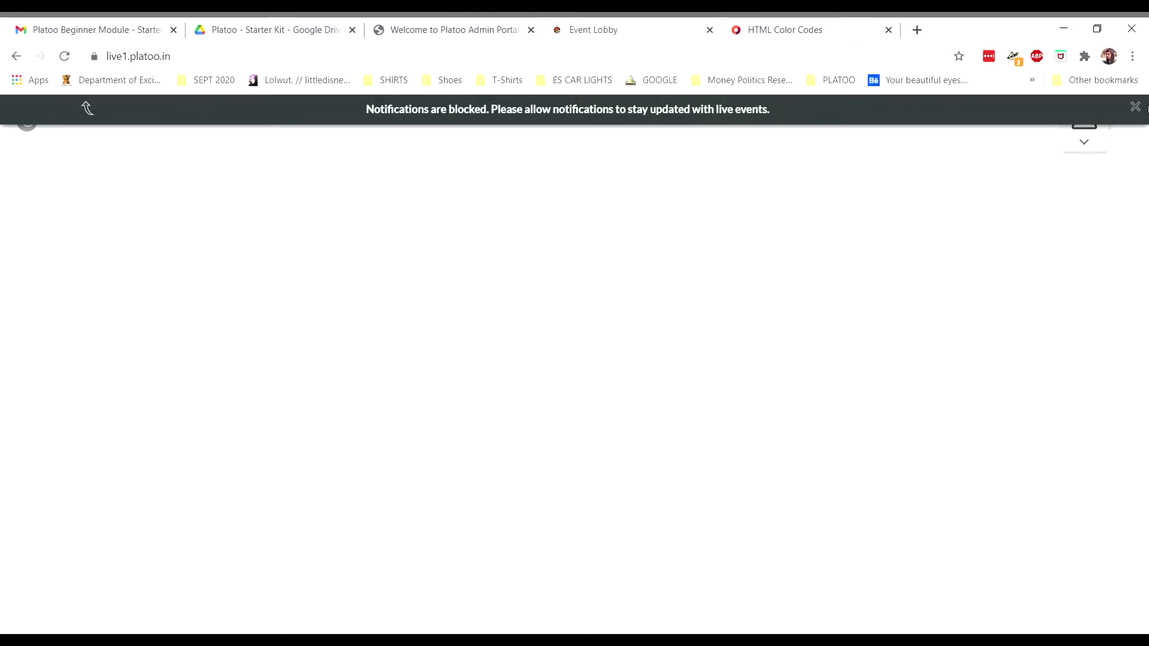
left_click(1135, 106)
In a new lobby page configuration in the admin portal, set the page title to "Welcome To Lobby"
left_click(455, 30)
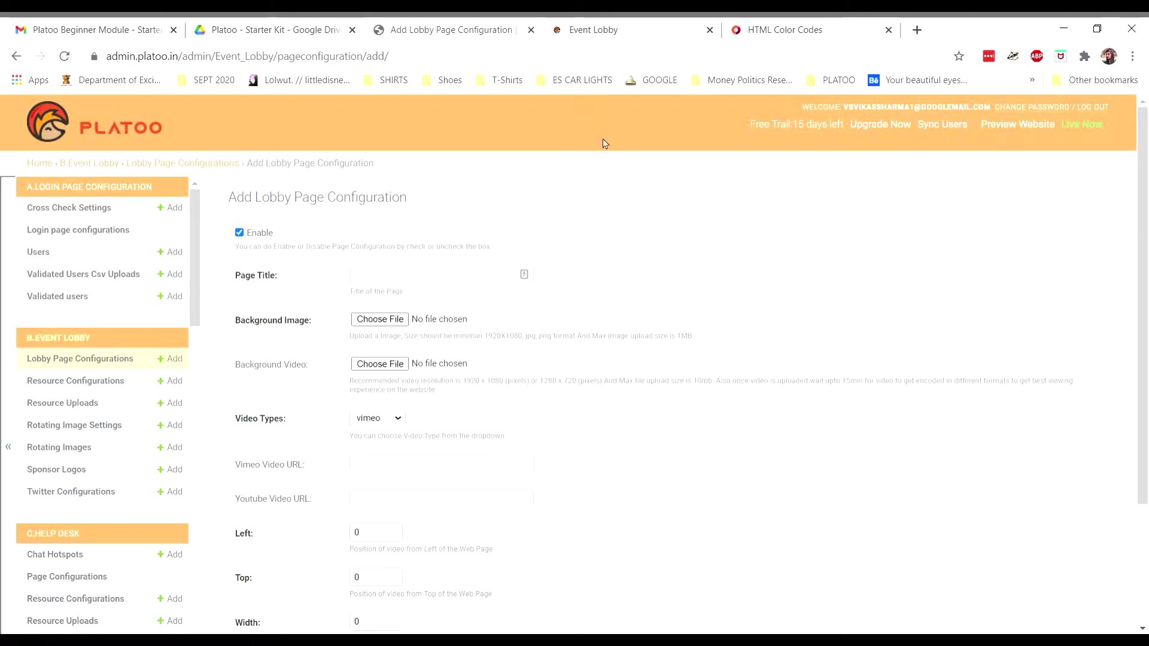
left_click(444, 279)
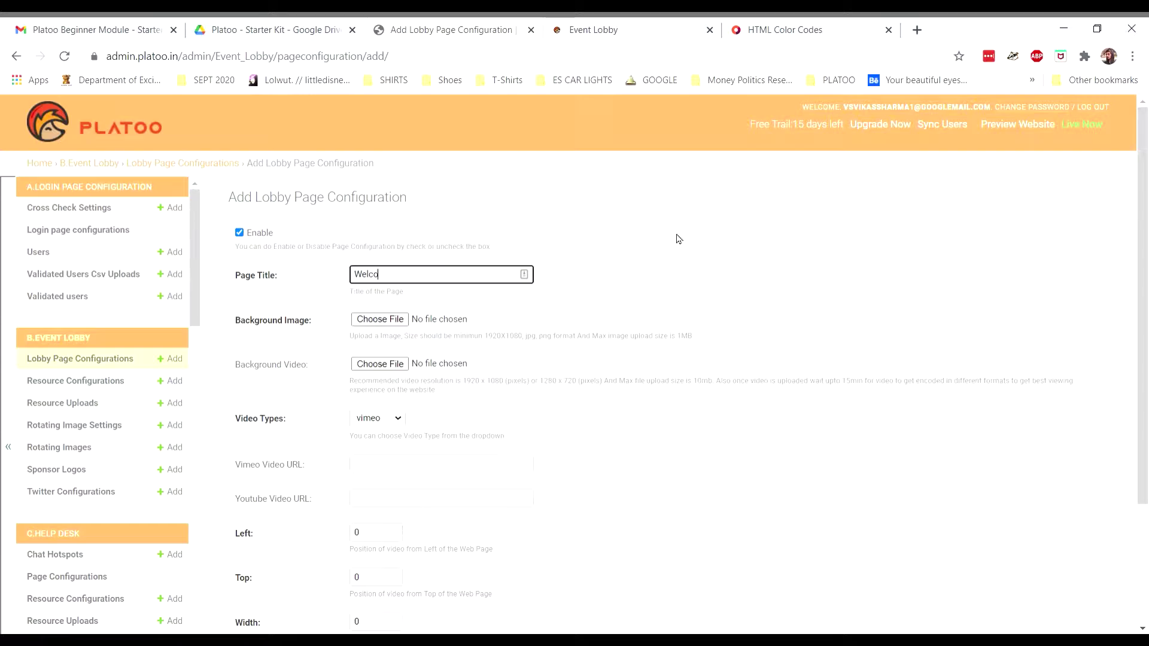
type("Welcome To Lobby")
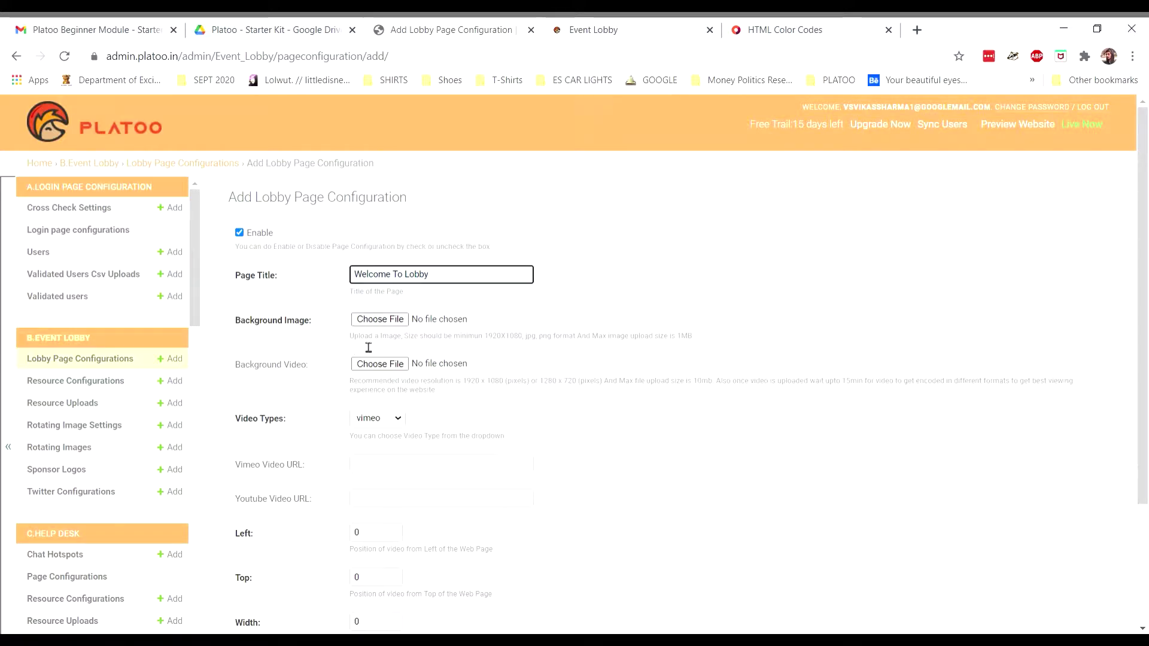
Check the upload size requirements, choose Lobby Background Image.jpg as the background image, and save the lobby page configuration
left_click_drag(359, 347, 524, 347)
left_click_drag(464, 383, 563, 384)
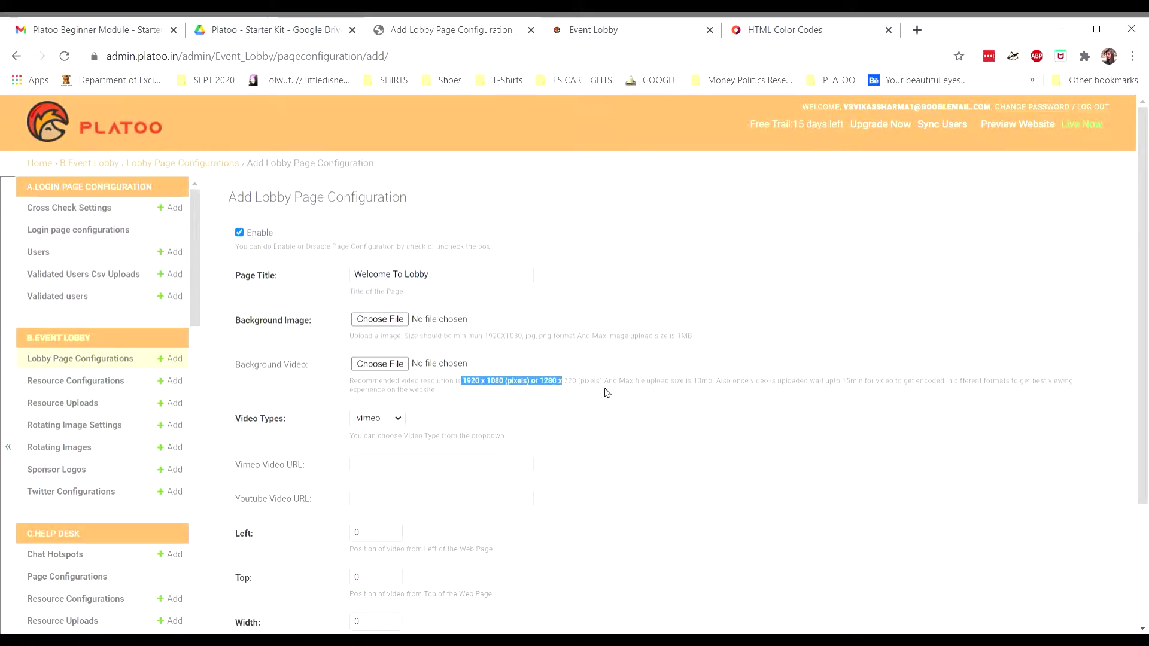
left_click(620, 383)
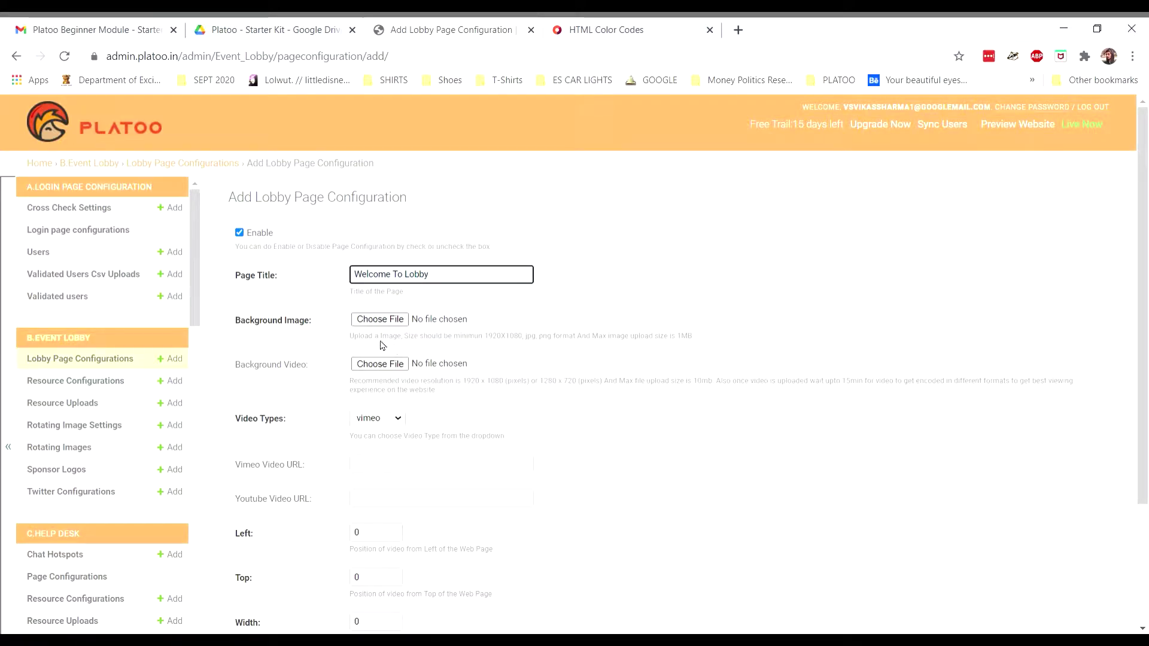
left_click_drag(233, 323, 314, 324)
left_click(300, 328)
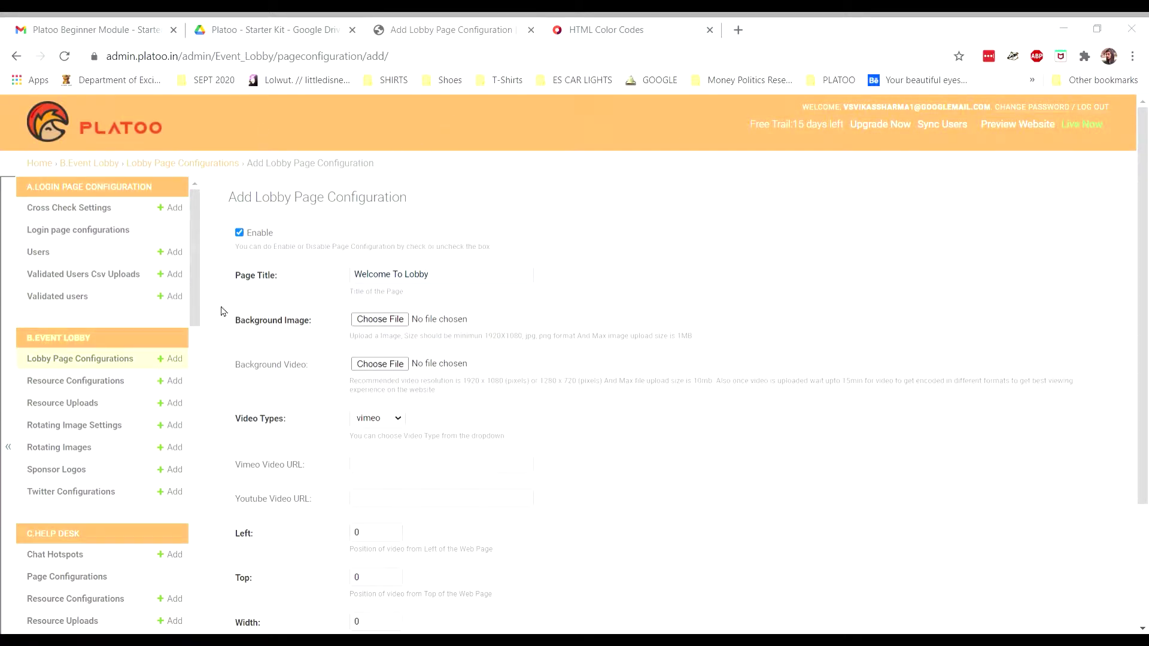
left_click(912, 571)
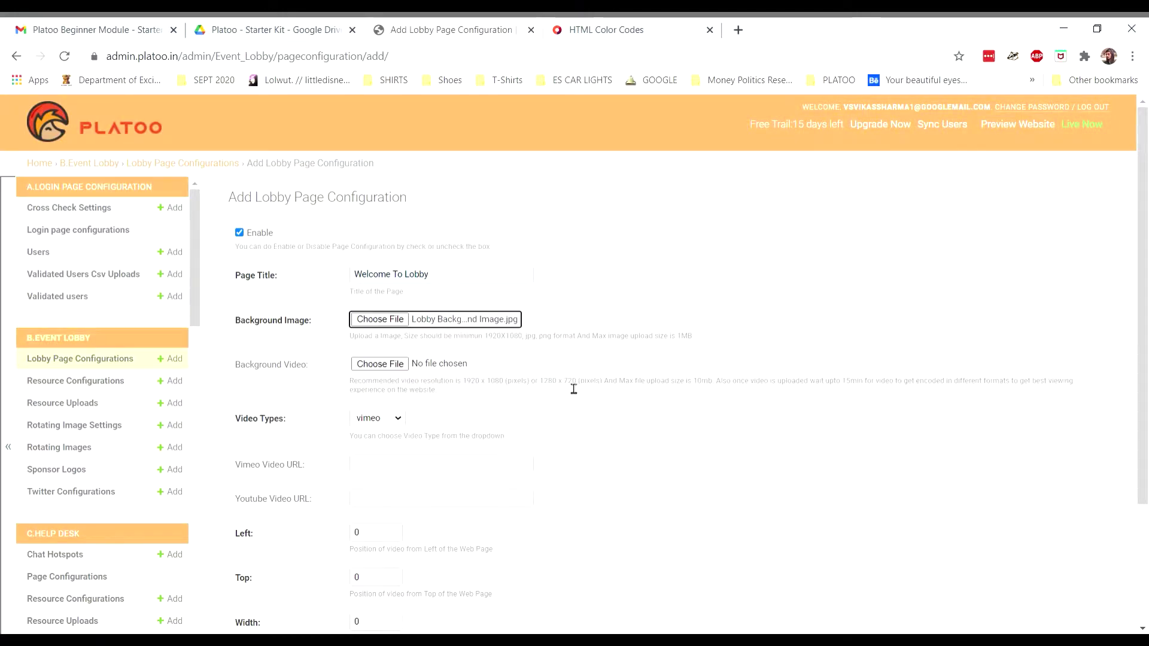
left_click(643, 388)
scroll(646, 393, "down", 3)
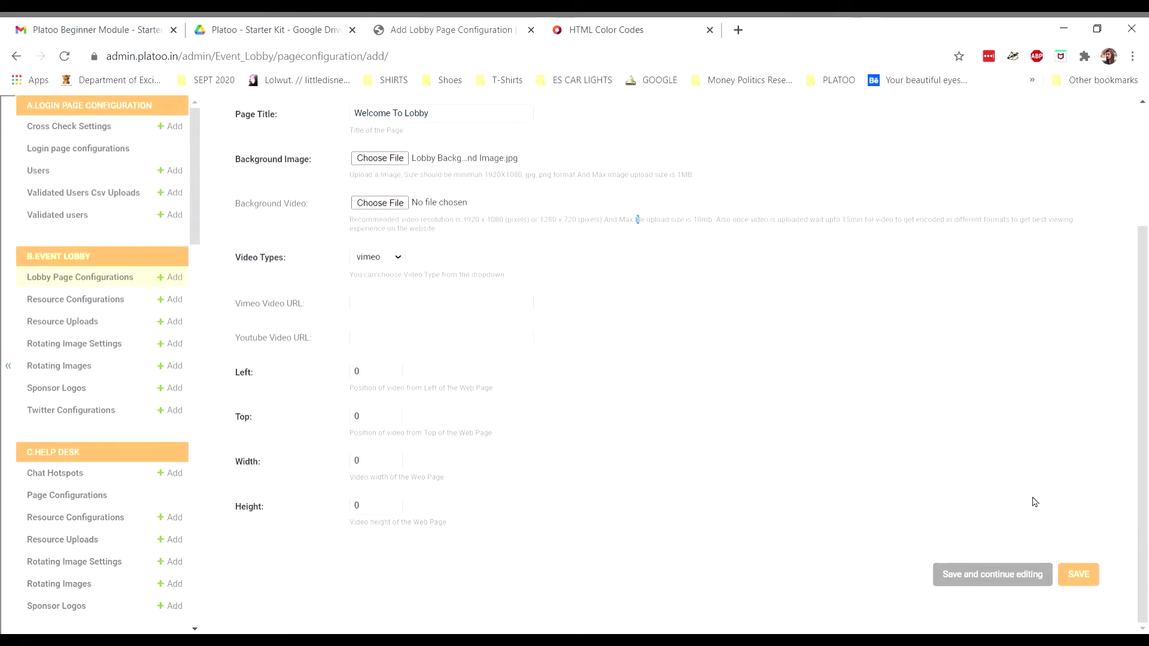
left_click(1070, 578)
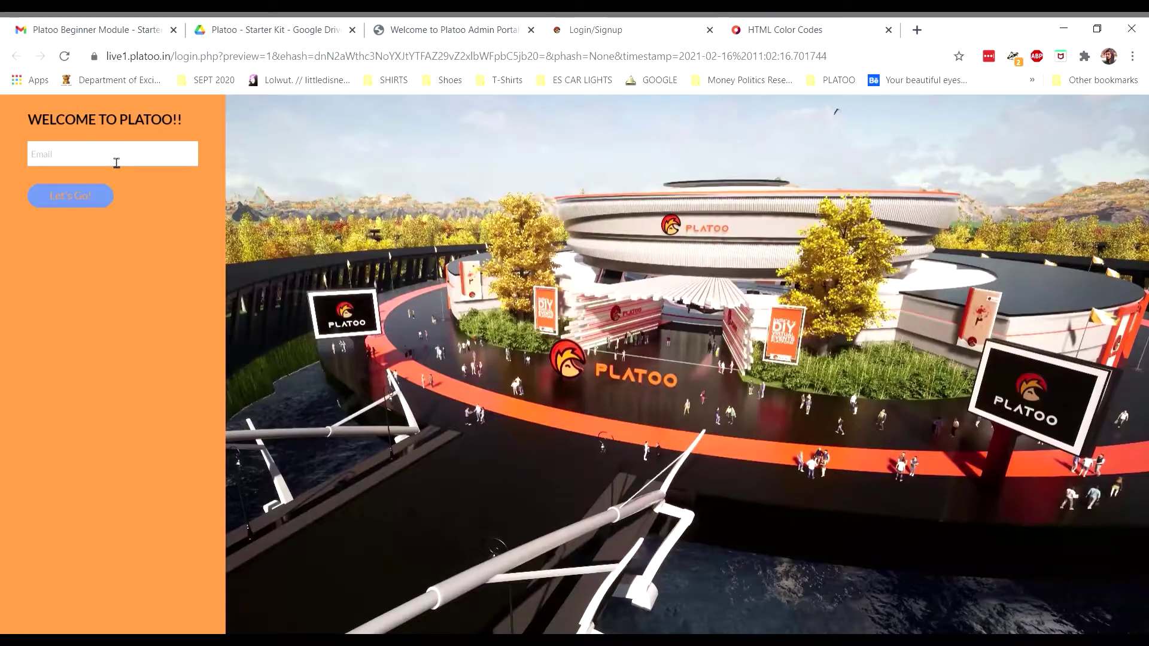
Sign in to the website preview with the attendee's email to view the lobby
left_click(117, 163)
left_click(93, 195)
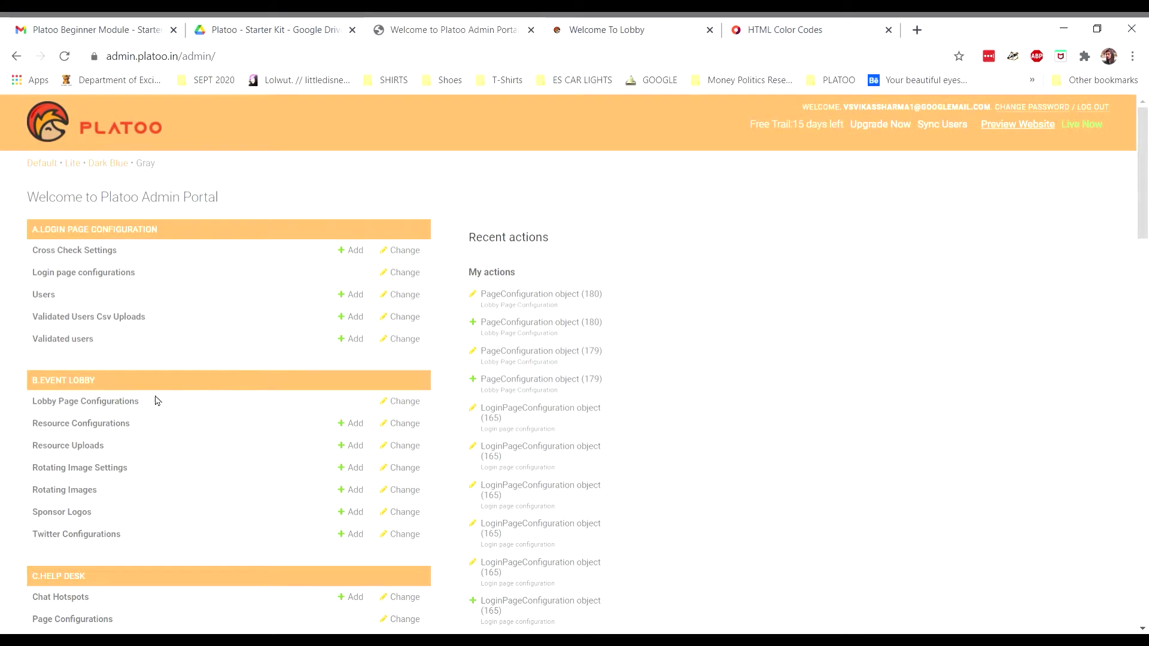
Reopen the Welcome To Lobby page configuration and choose the 03Lobby_loop_8.33MB video as its background video
left_click(128, 408)
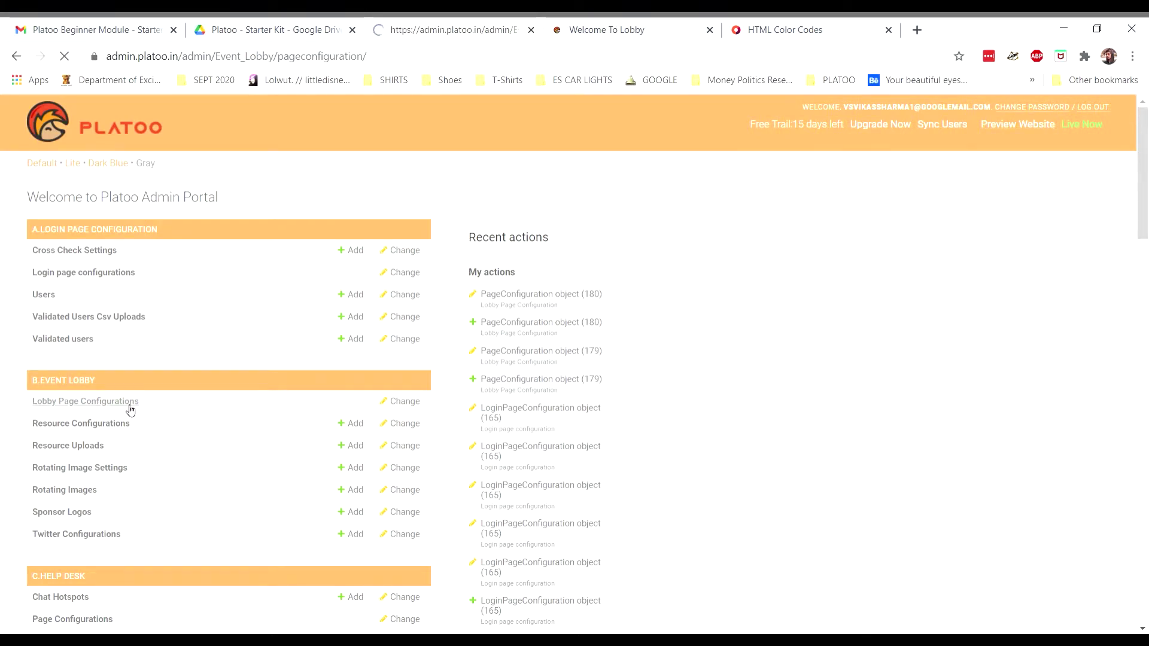
left_click(260, 282)
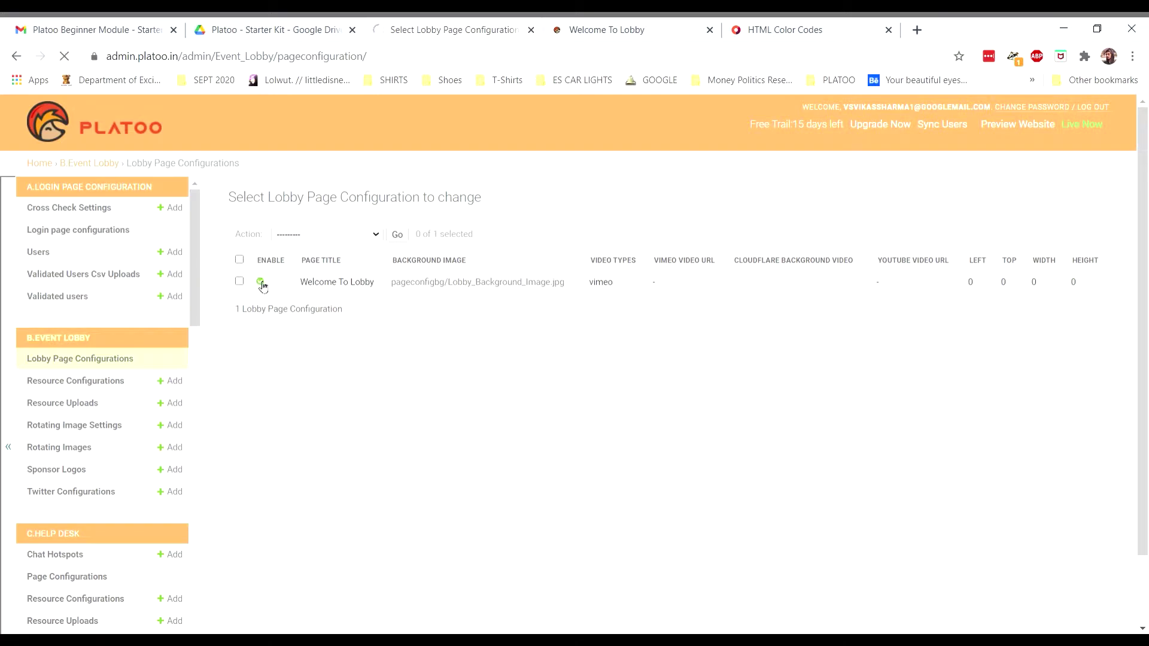
scroll(506, 395, "down", 1)
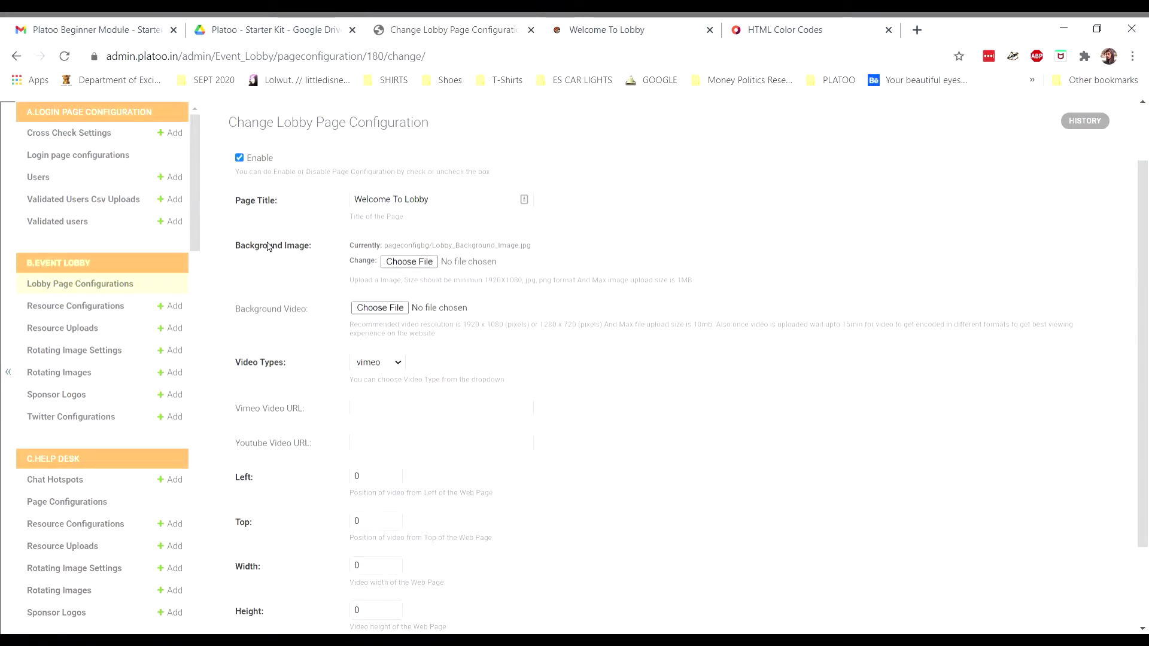
left_click(379, 307)
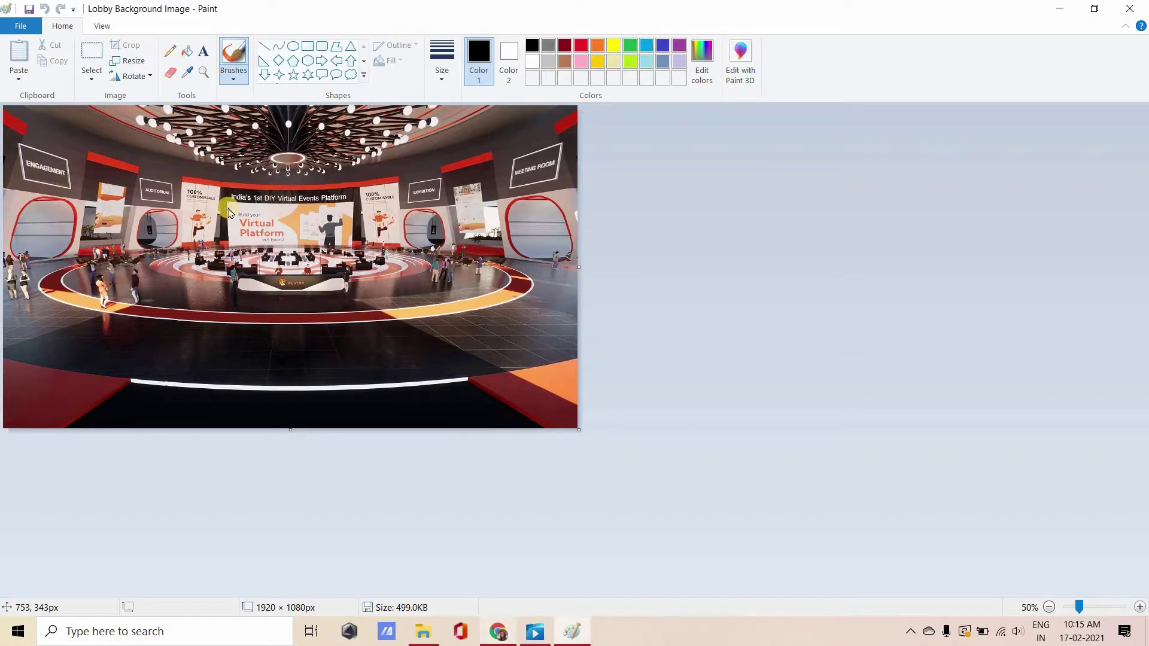
Back in the lobby configuration form, set the YouTube video's position to Left 750 and Top 330
key("alt+Tab")
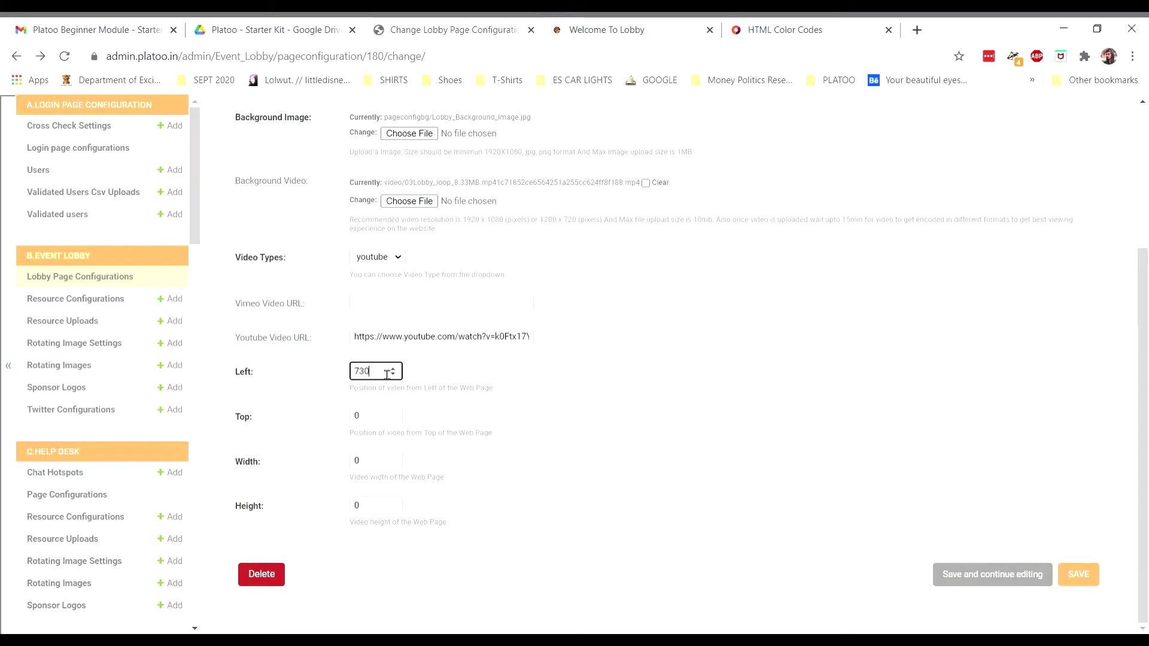
key("Tab")
type("330")
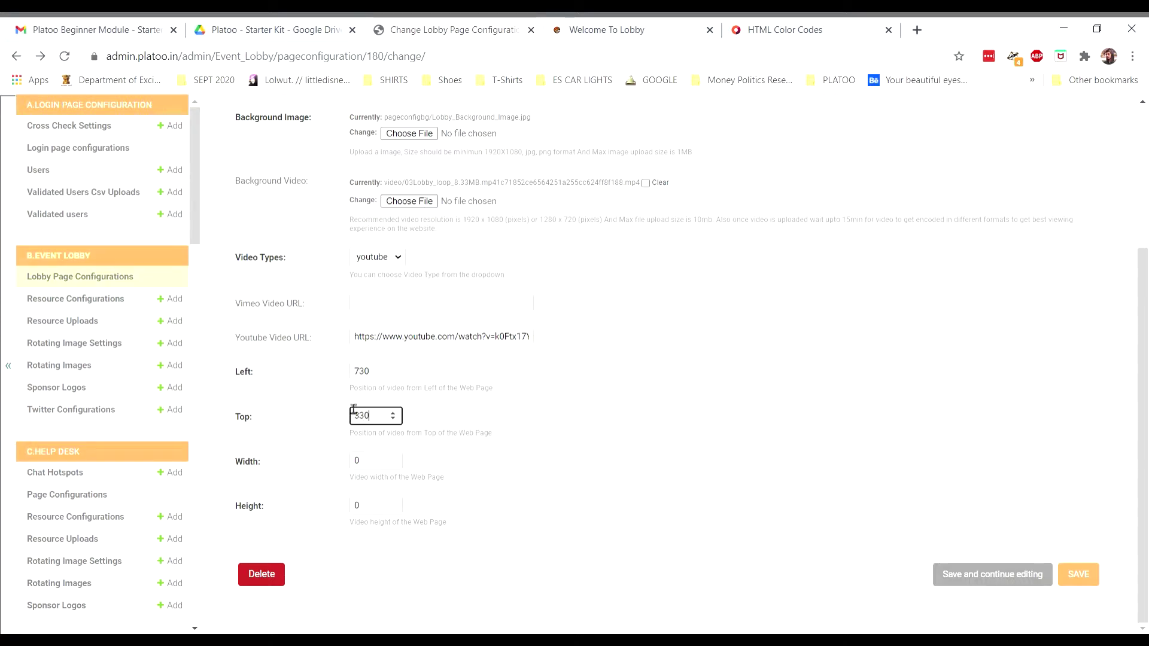
left_click(324, 419)
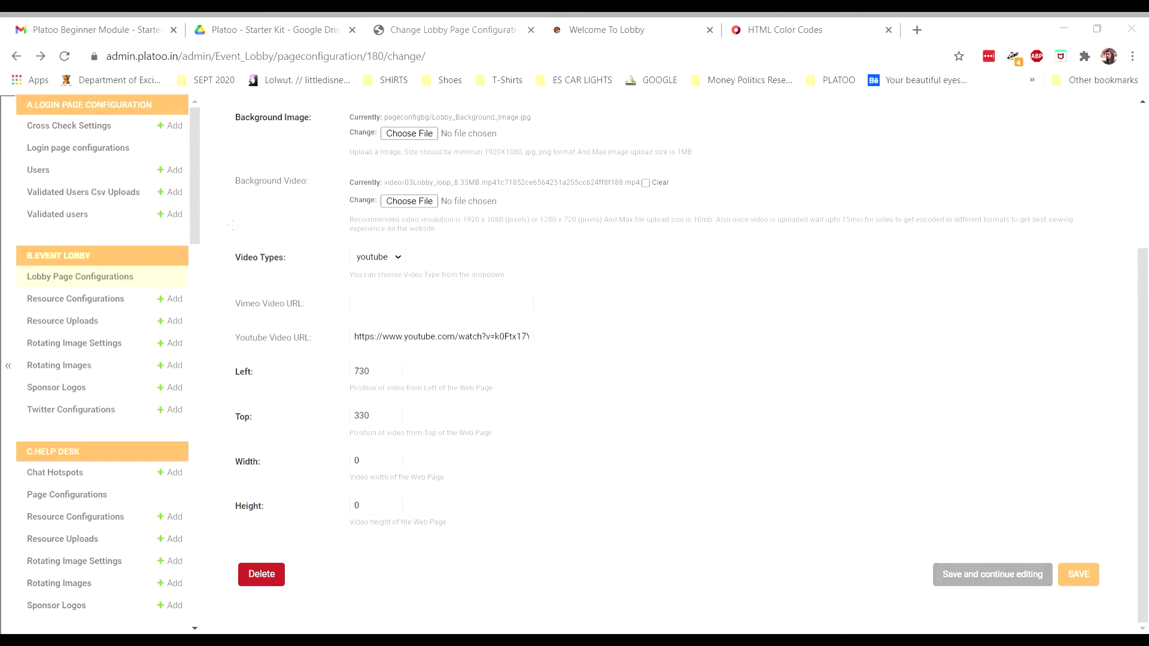
left_click(391, 375)
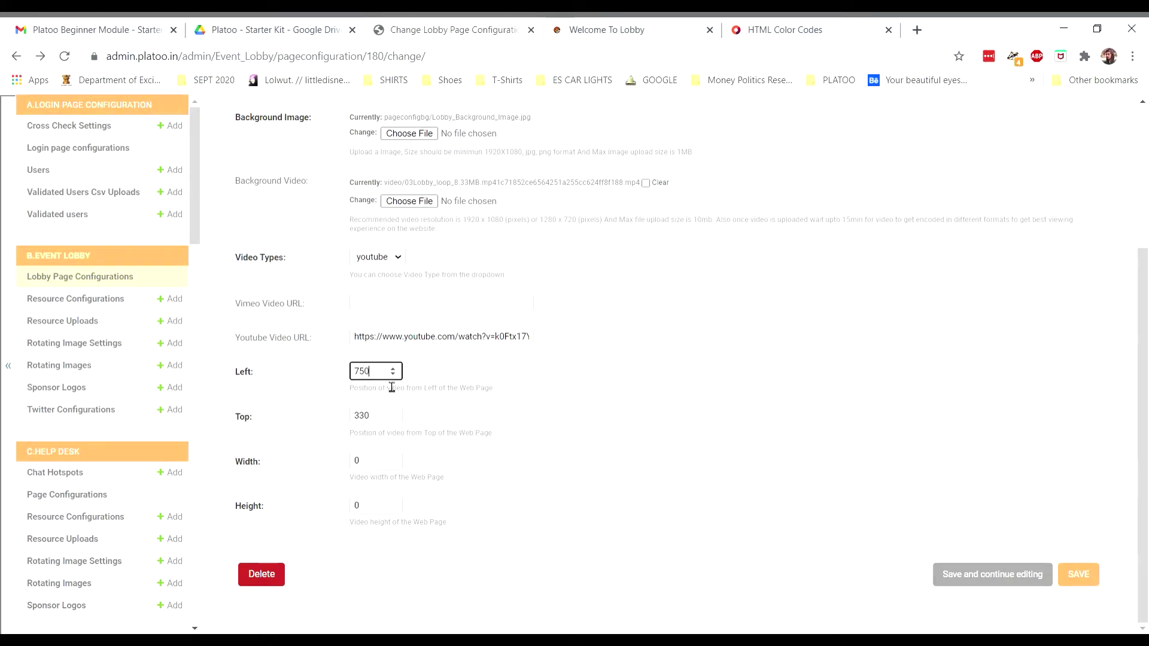
left_click(486, 465)
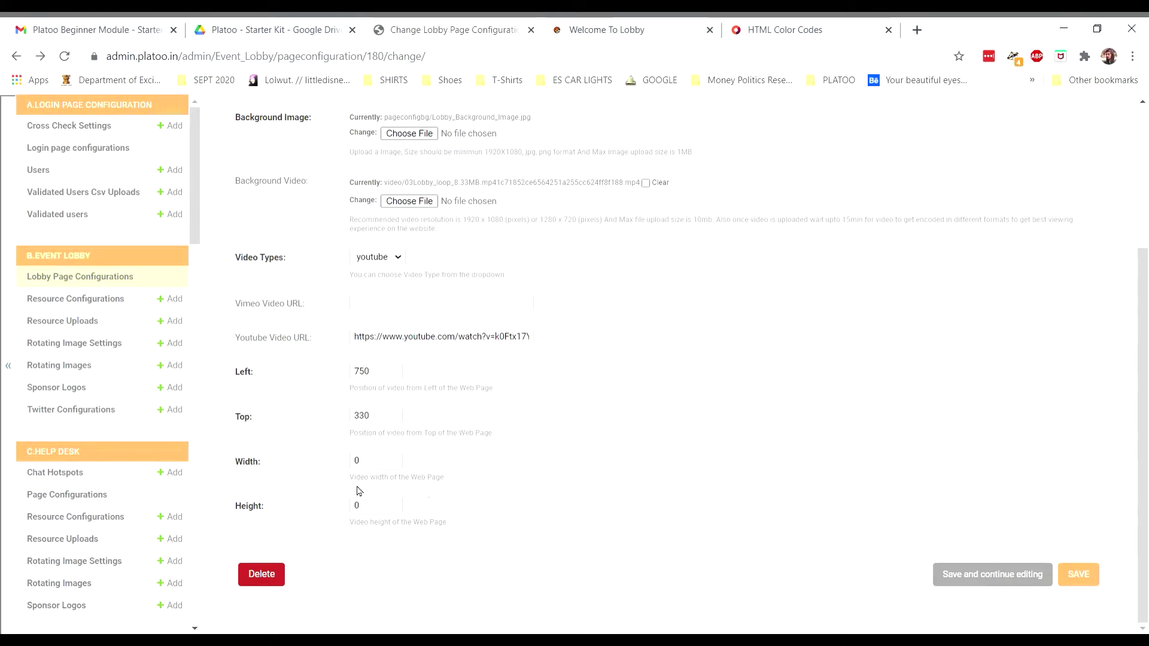
Switch to Paint and measure the width and height of the central stage screen with a rectangular selection
left_click_drag(353, 482, 423, 490)
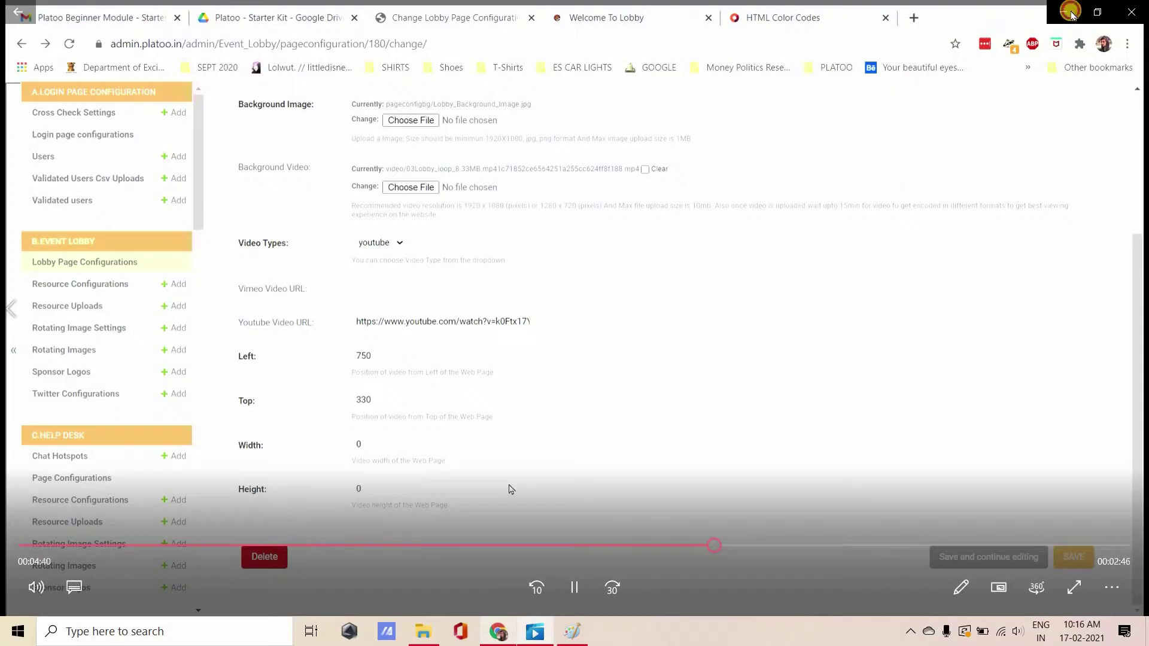
left_click(1064, 28)
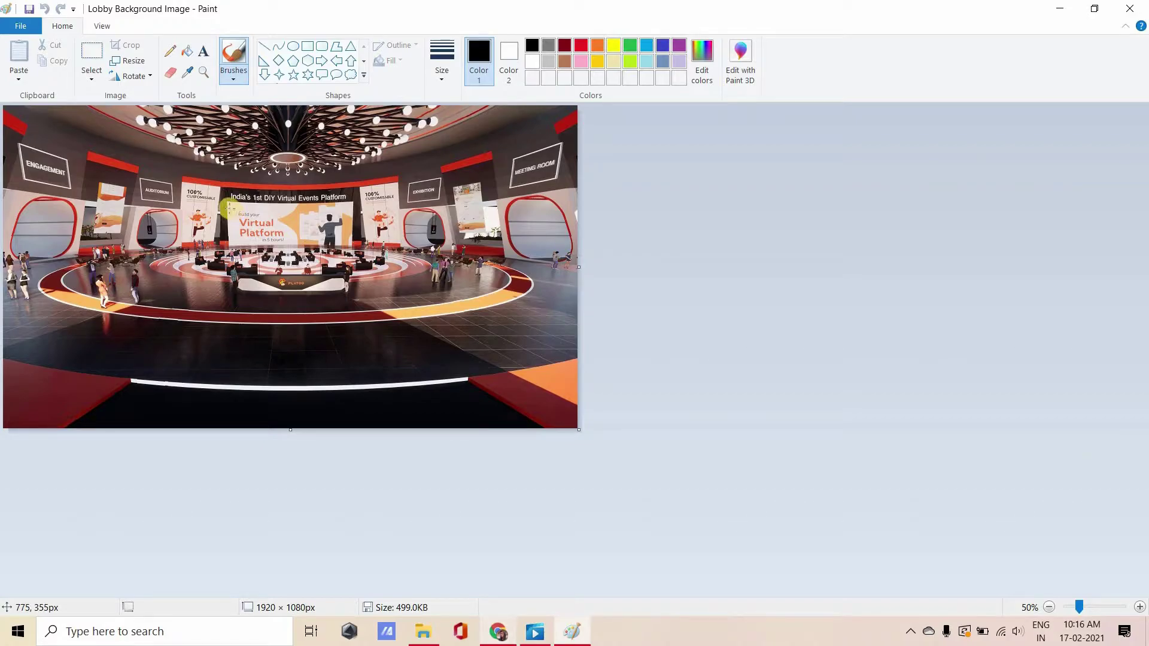
left_click(93, 57)
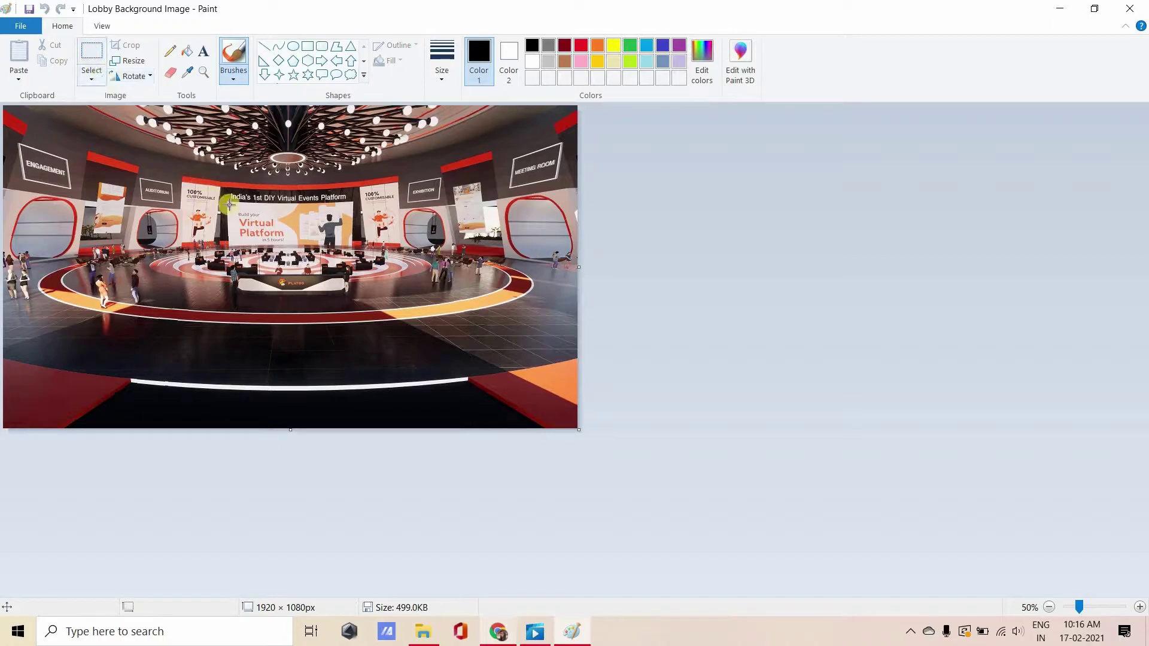
left_click_drag(264, 235, 352, 244)
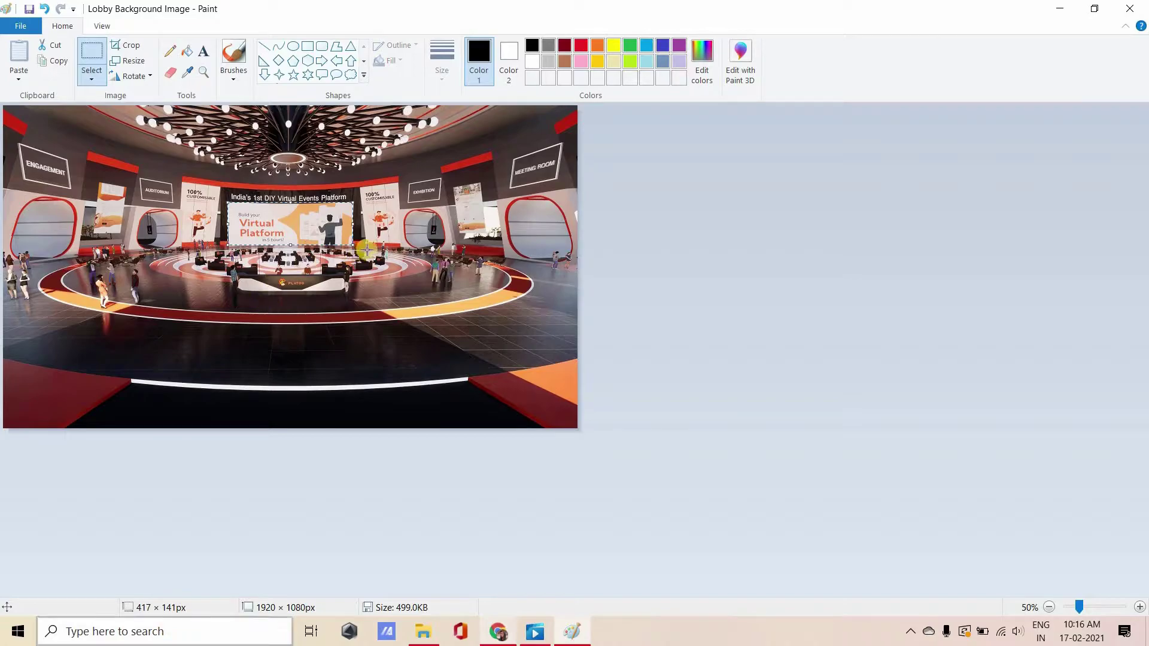
left_click_drag(354, 247, 361, 250)
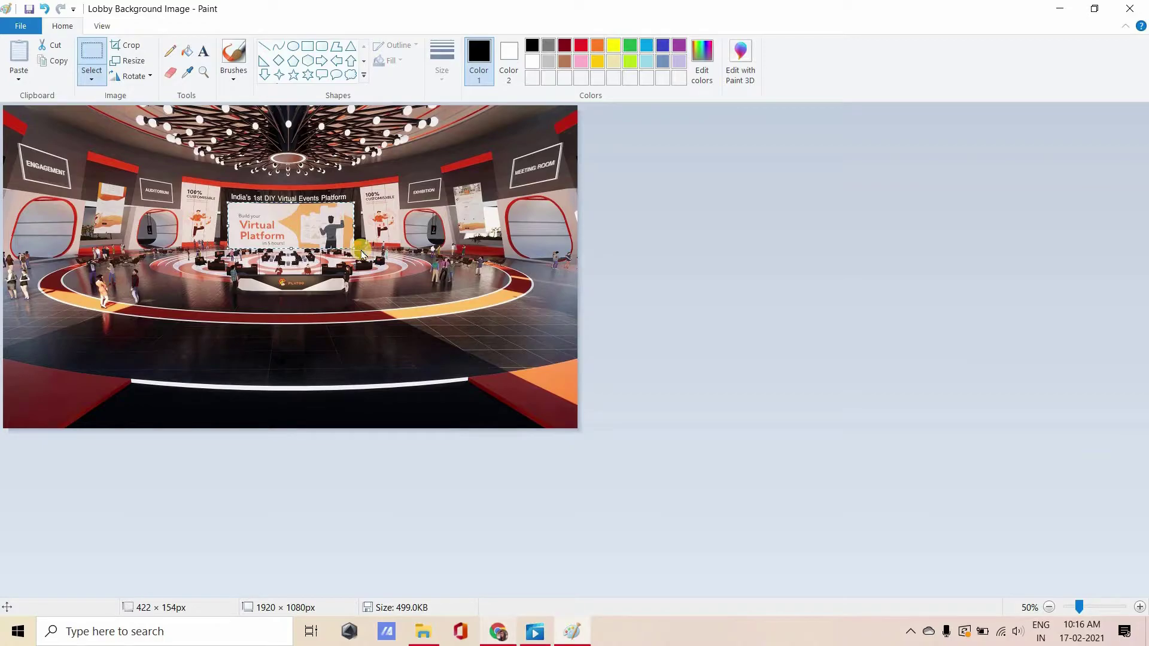
Return to the browser, save the lobby configuration with a video width of 419, and publish the site live
key("alt+Tab")
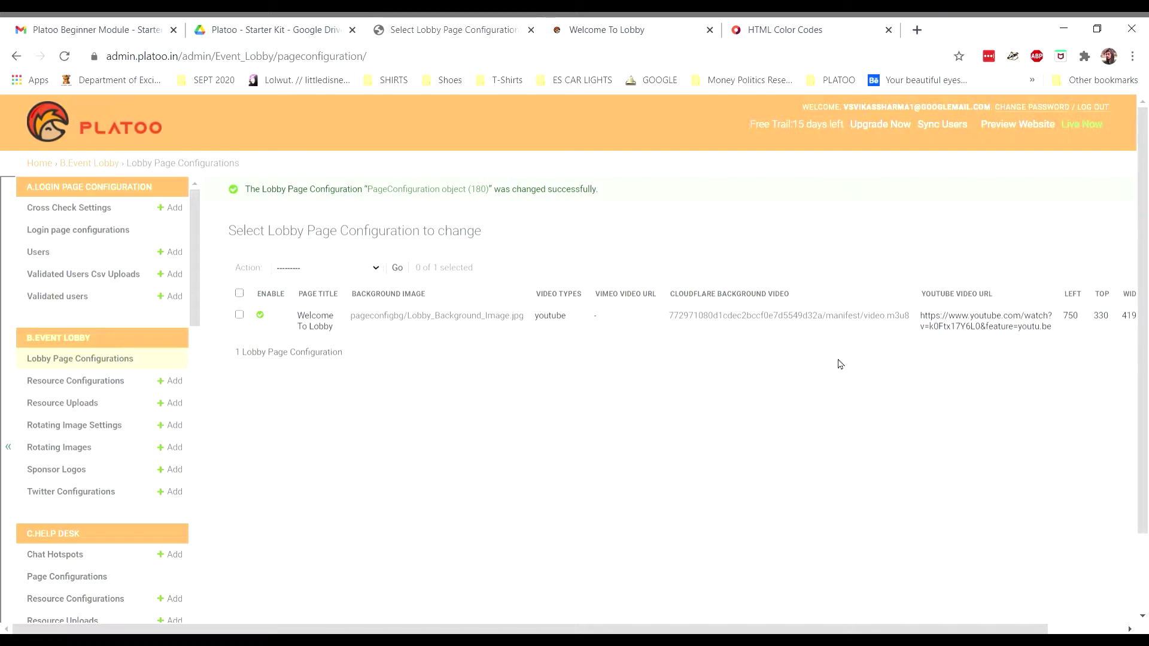
left_click(1095, 126)
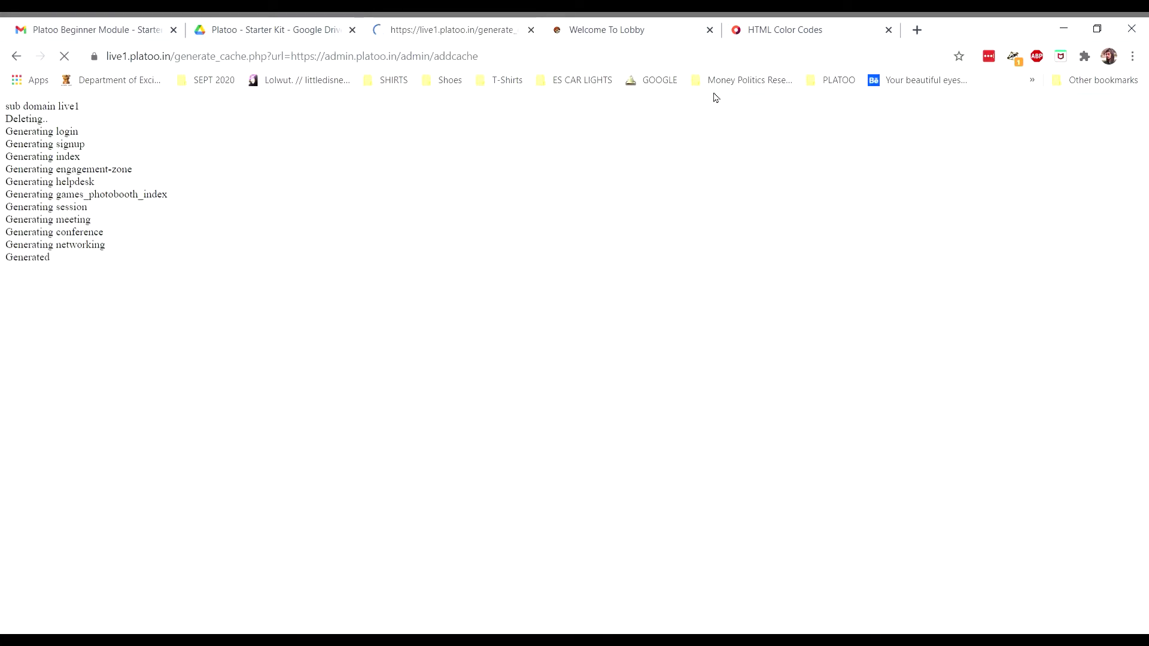
Reload the live lobby, sign in with the attendee's email, skip the intro, and play the video on the stage screen
left_click(601, 31)
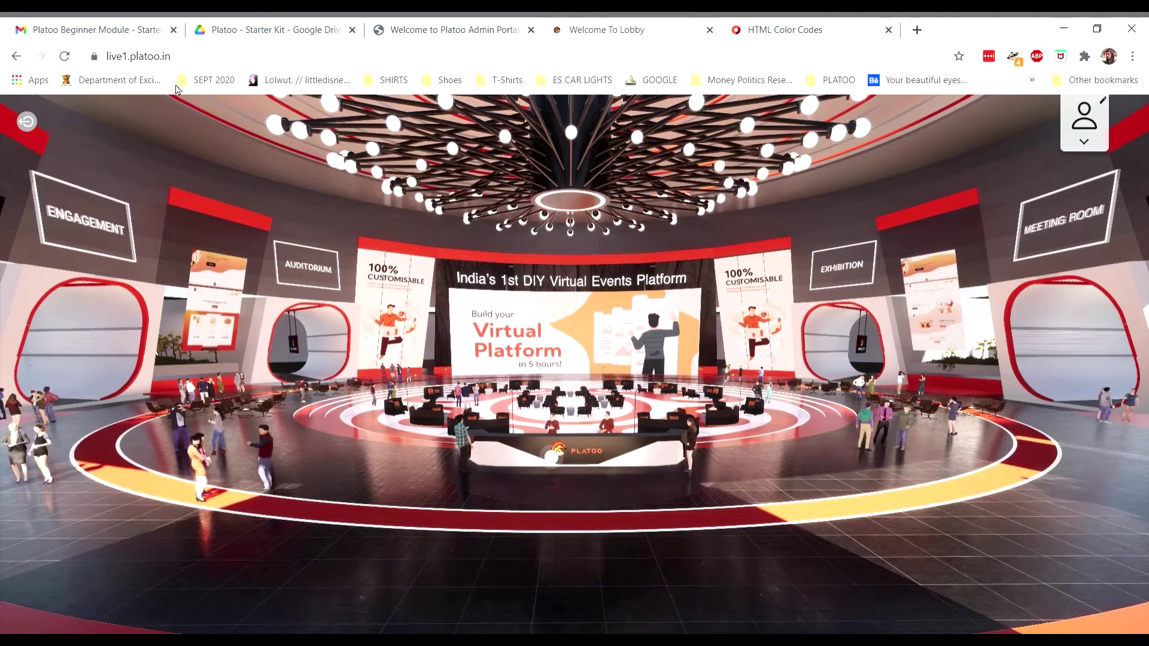
left_click(63, 60)
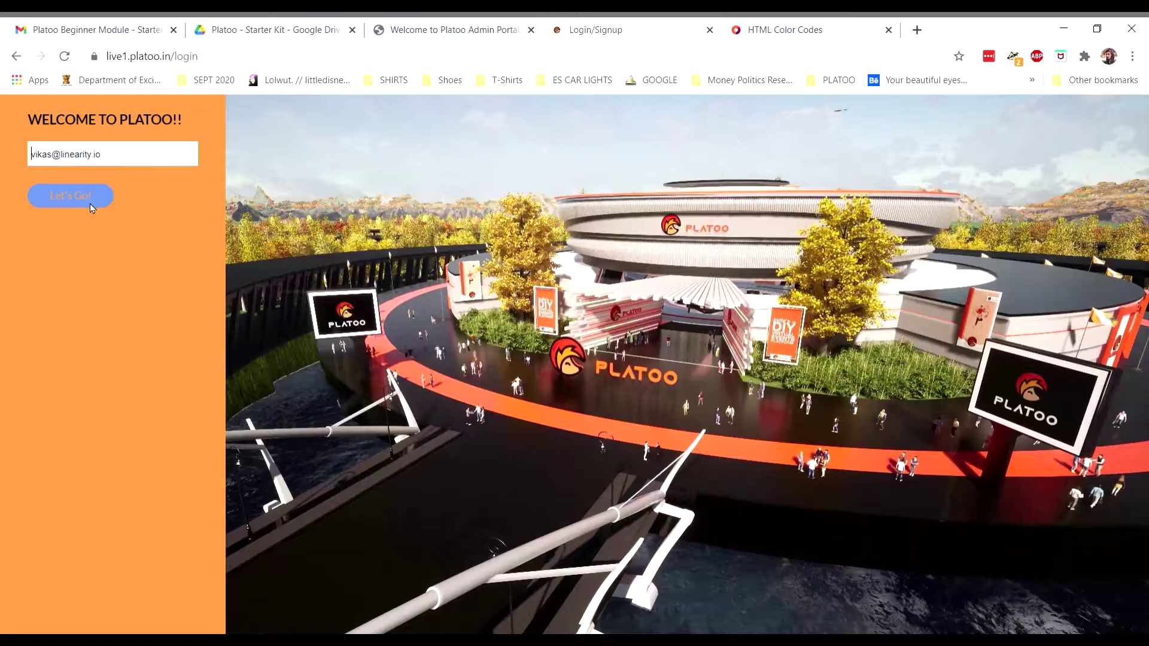
left_click(85, 200)
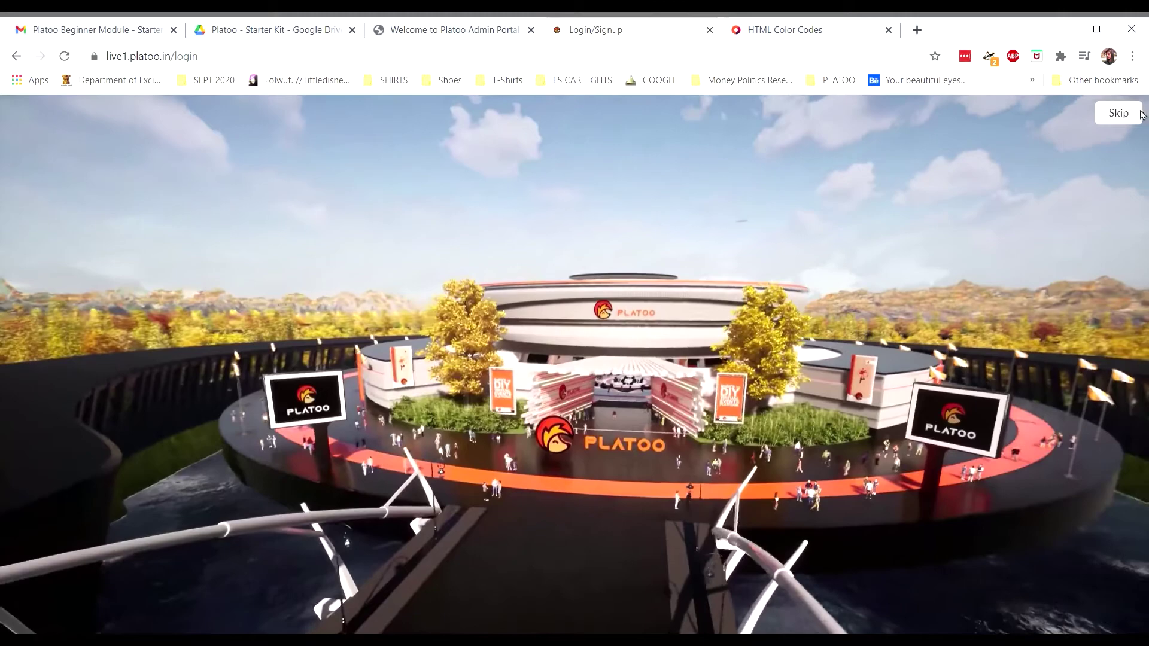
left_click(1118, 113)
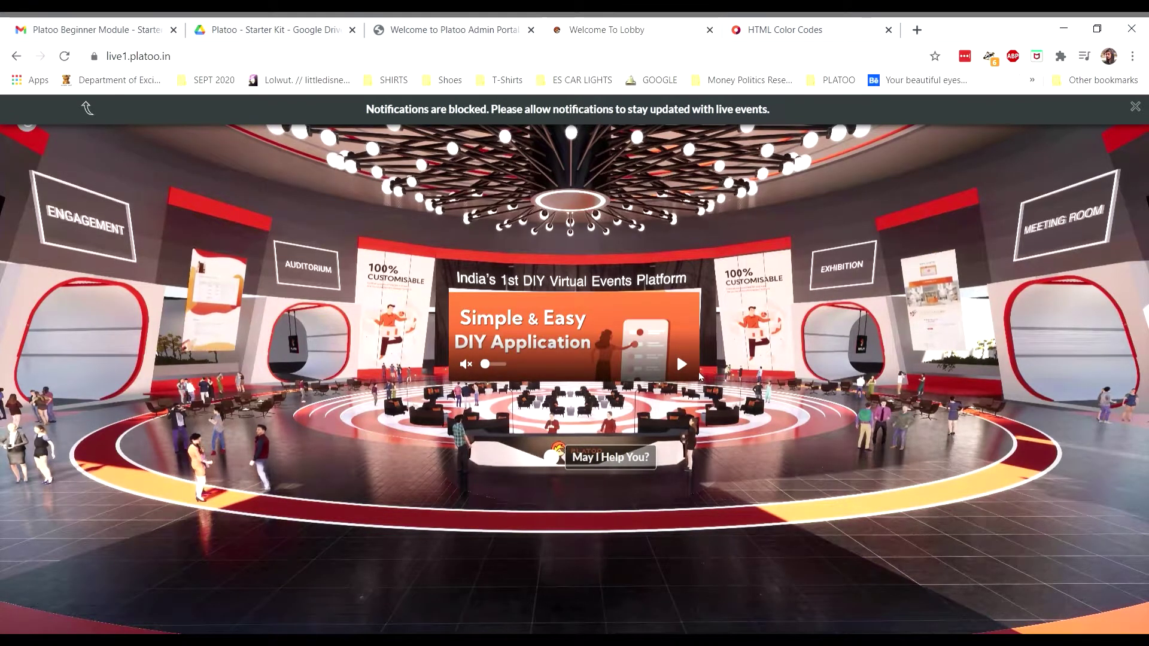
left_click(682, 364)
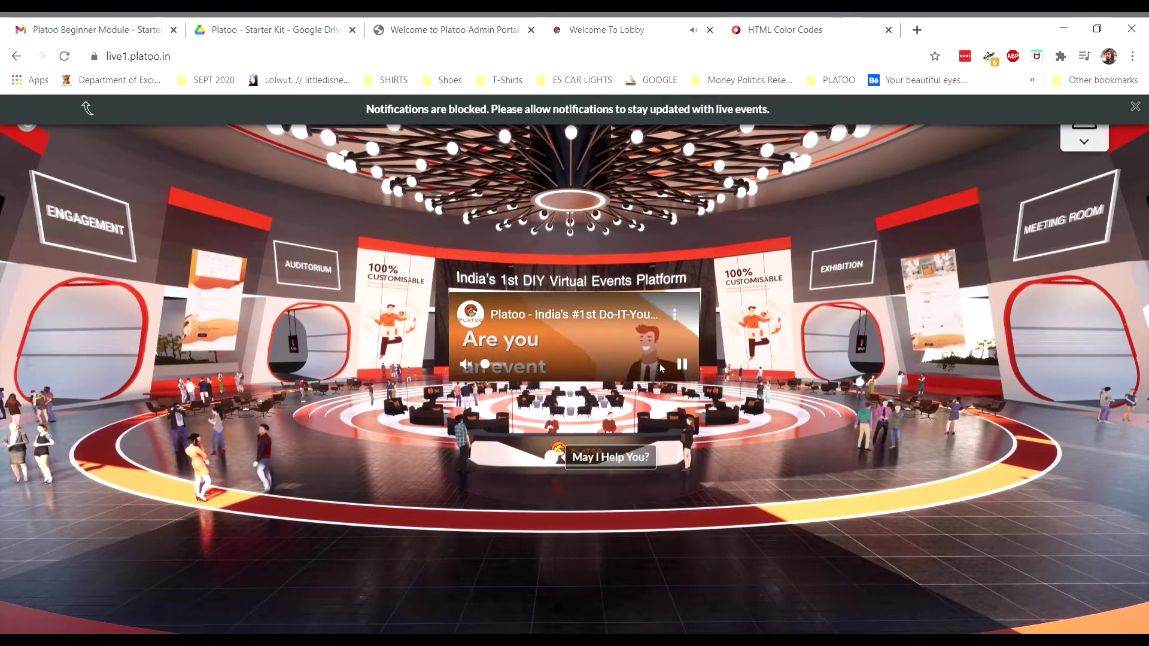
Pause the lobby video, start a new event lobby resource configuration in the admin portal, and check the live lobby for its placement
left_click(682, 364)
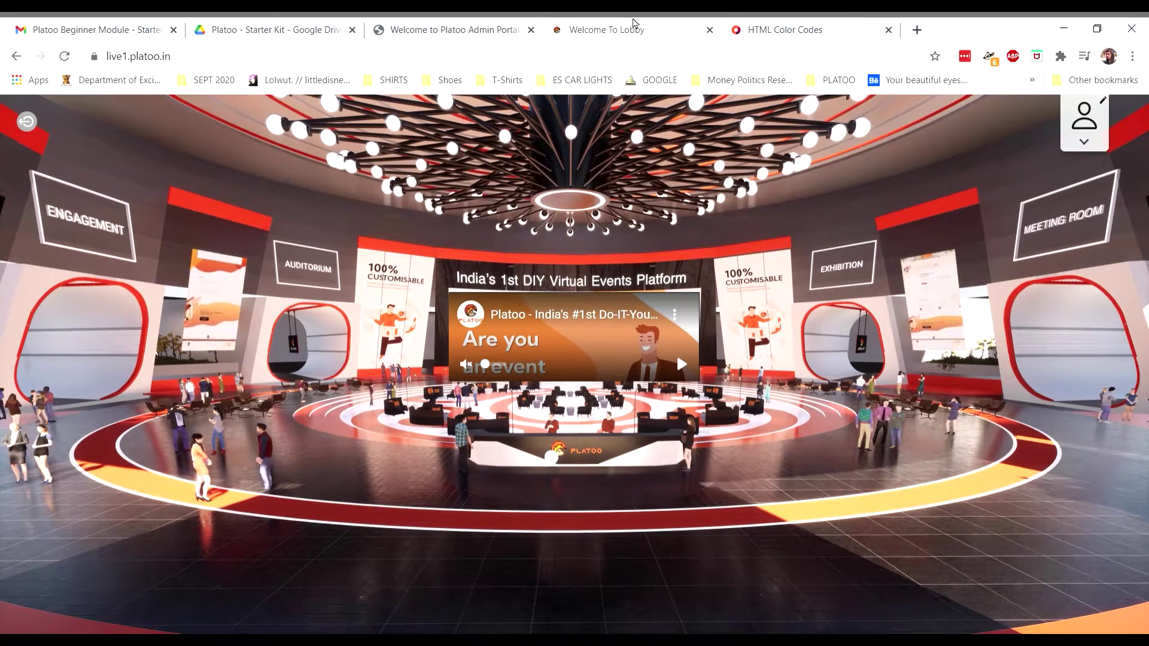
left_click(487, 35)
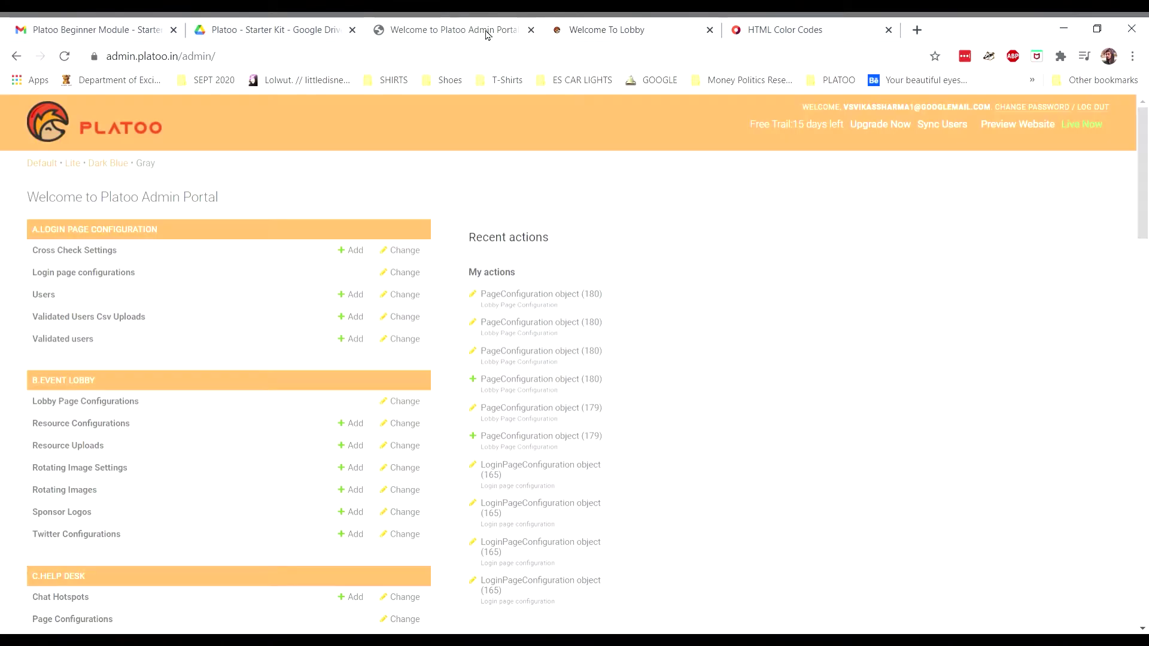
left_click(82, 424)
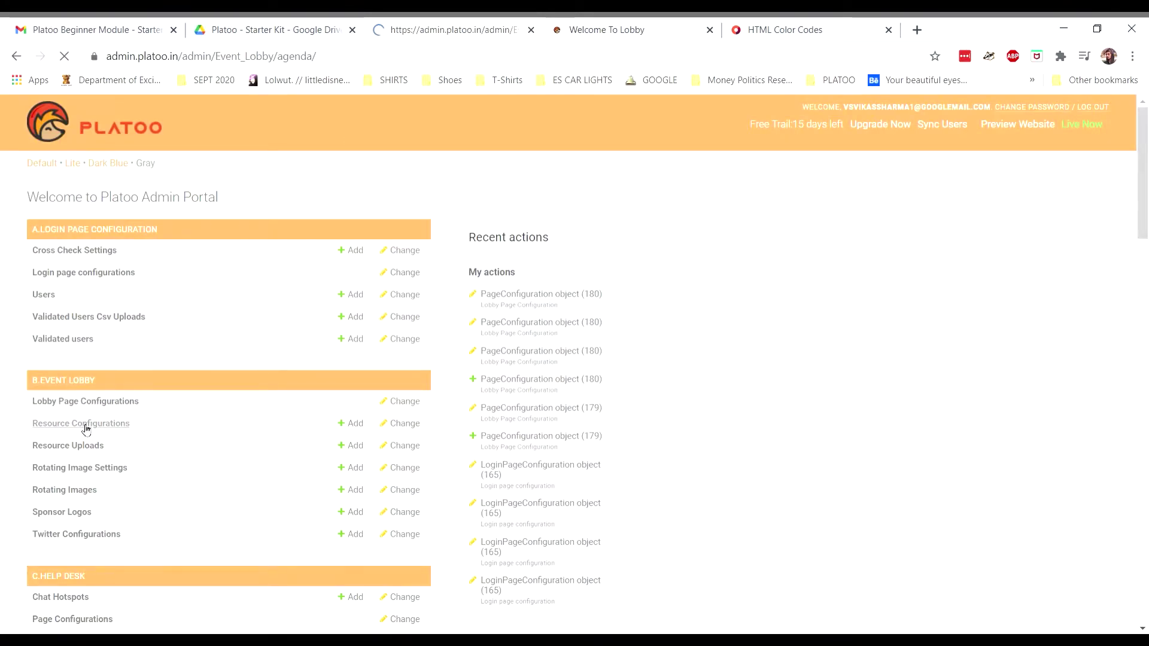
left_click(889, 30)
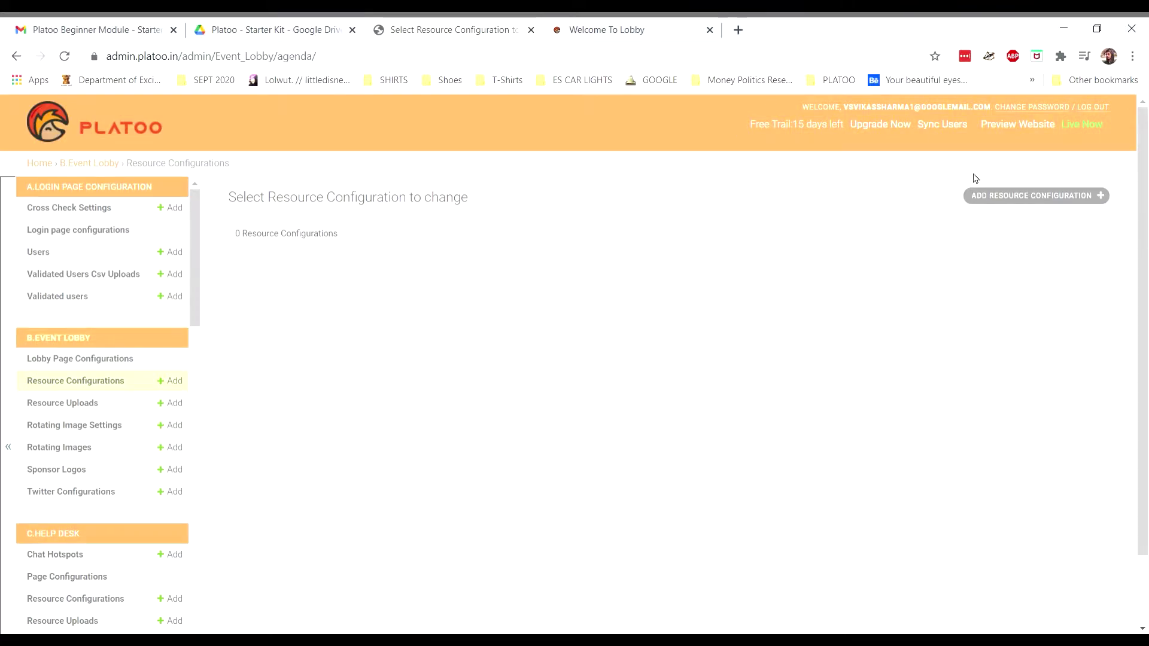
left_click(1026, 198)
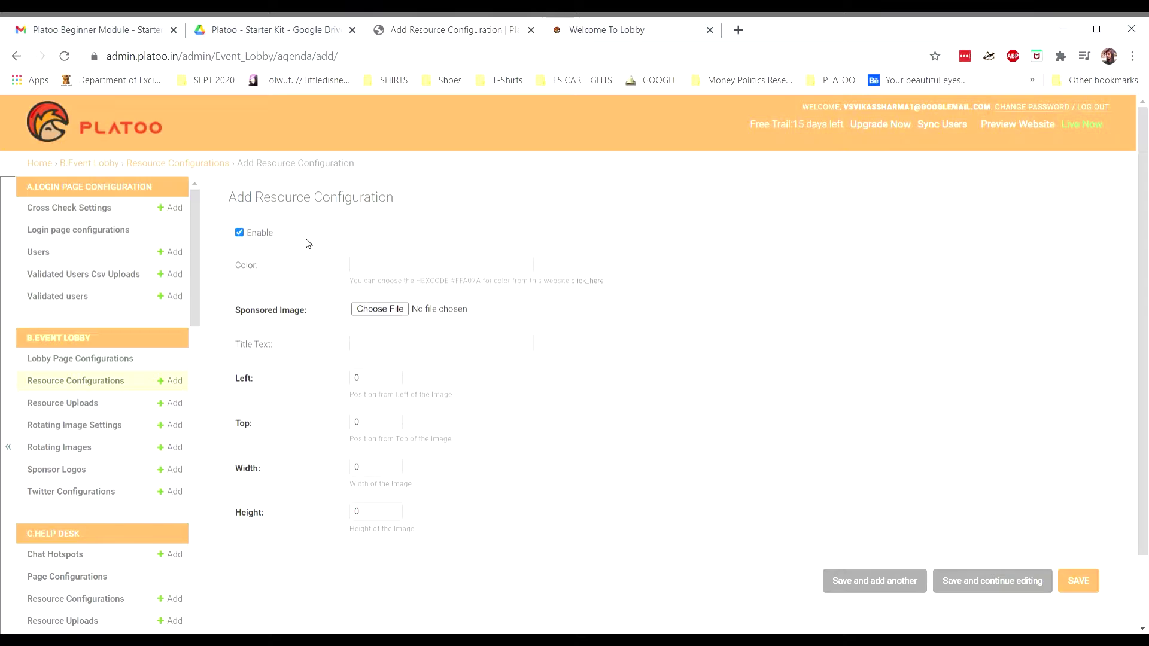
left_click(632, 33)
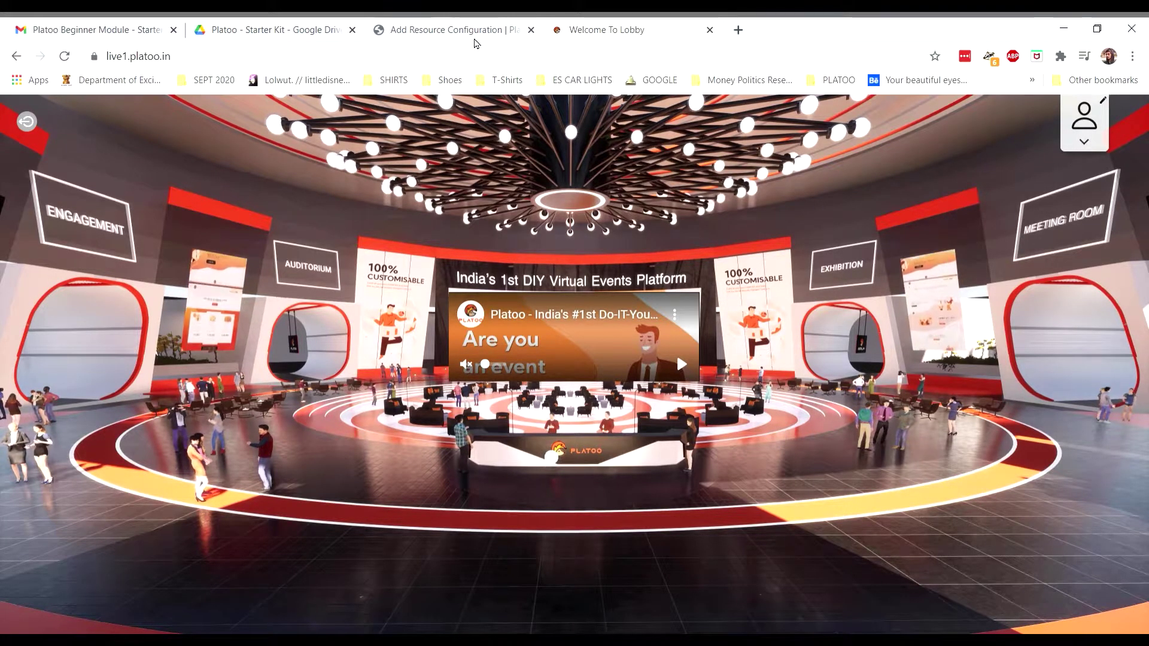
key("ctrl+shift+Tab")
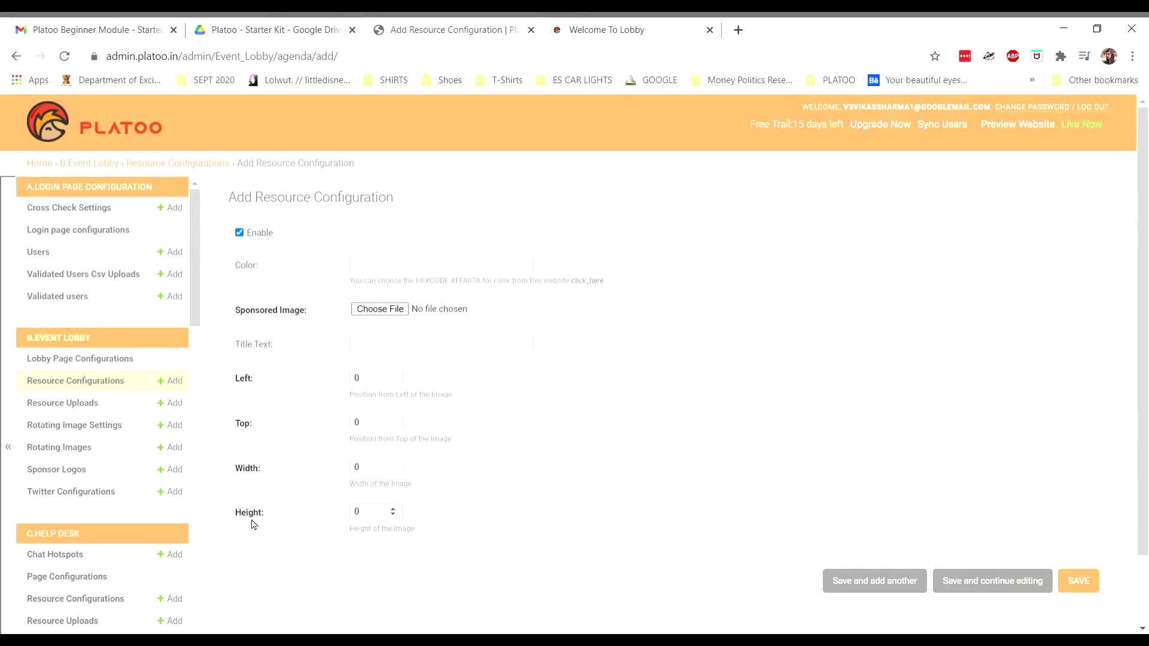
Attach platoo-lead-21_1.jpg as the sponsored image of the new resource configuration
left_click_drag(237, 310, 310, 314)
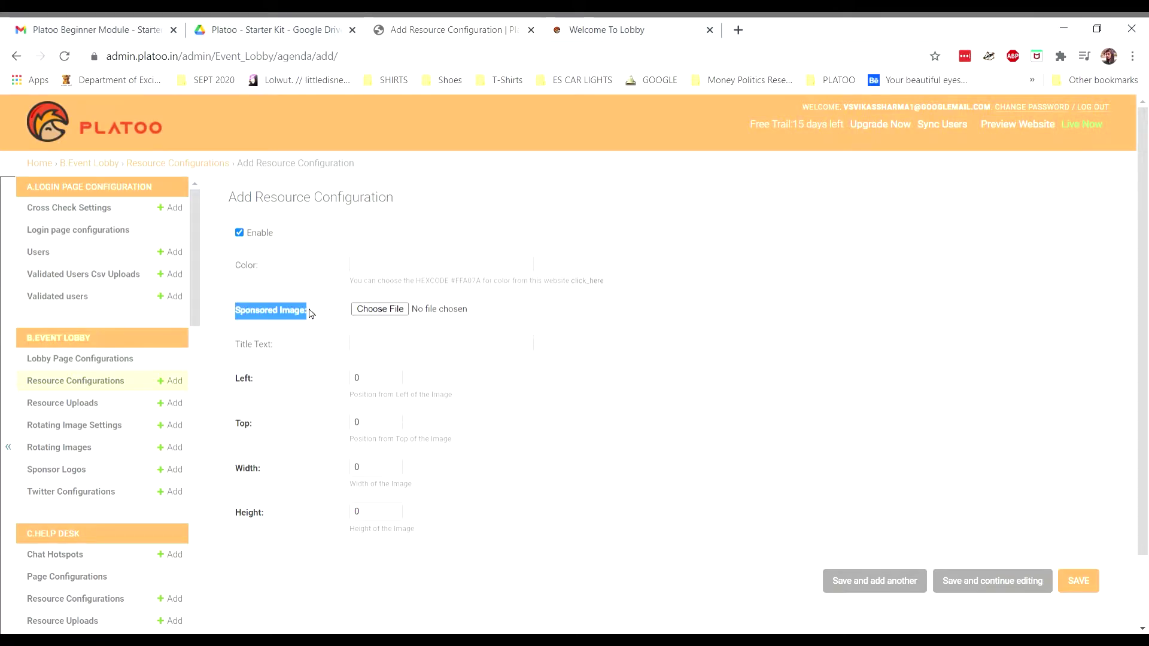
left_click(289, 322)
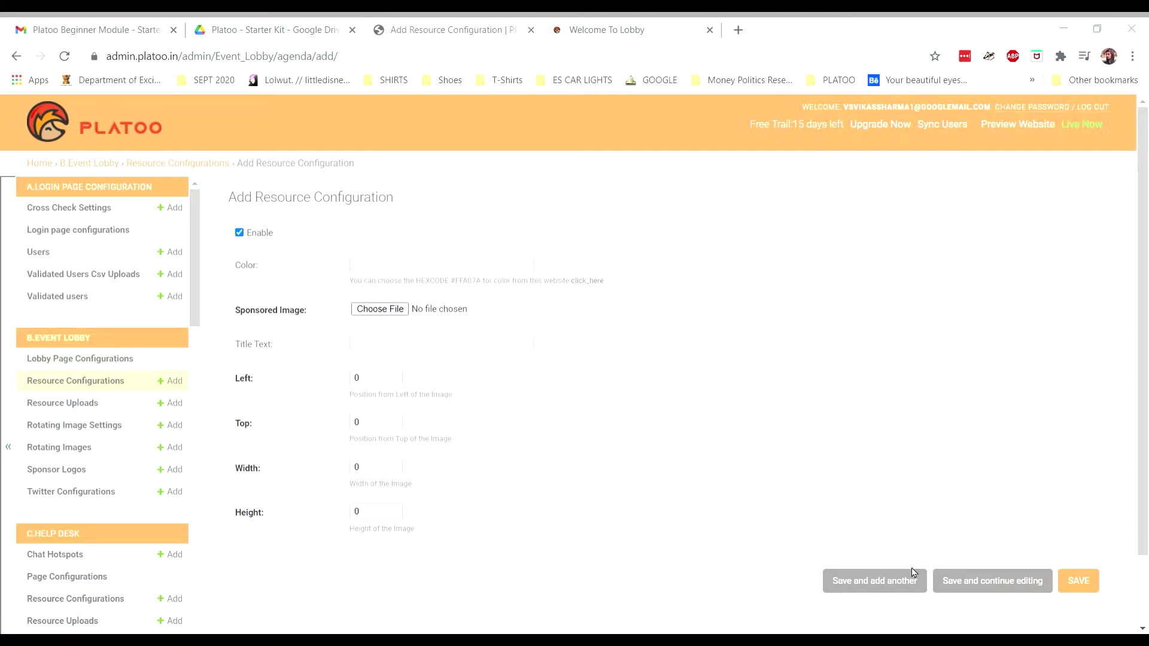
key("Return")
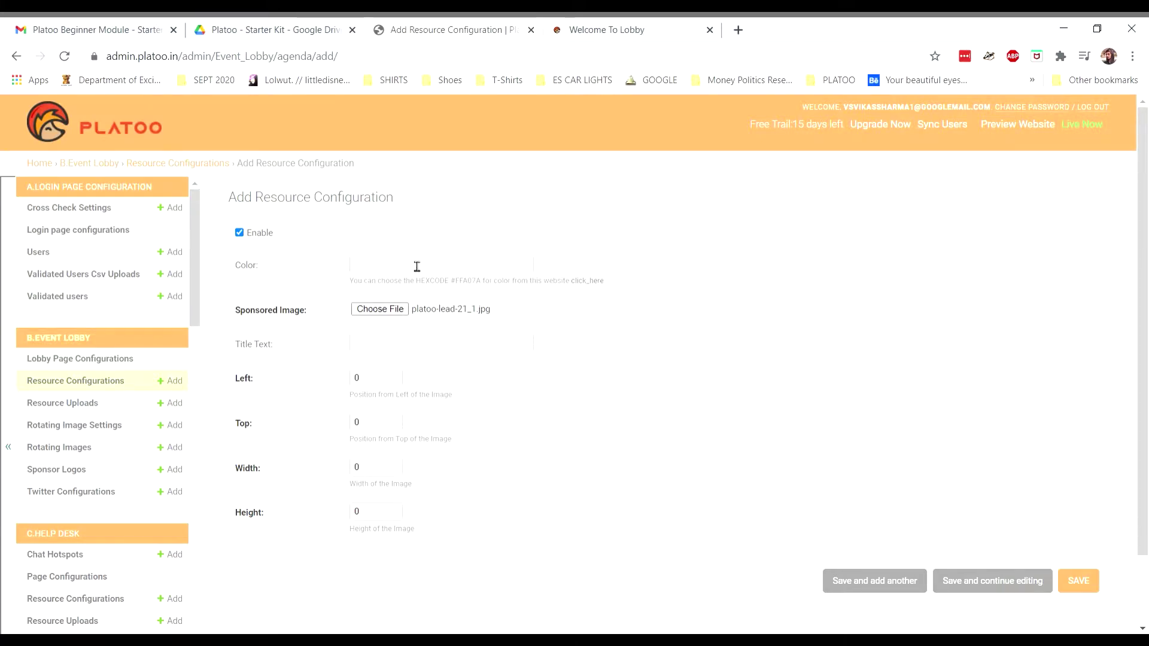
Set the resource color to #6289DC, copied from the linked HTML color codes site, and the title text to Gold Sponsor
left_click(594, 282)
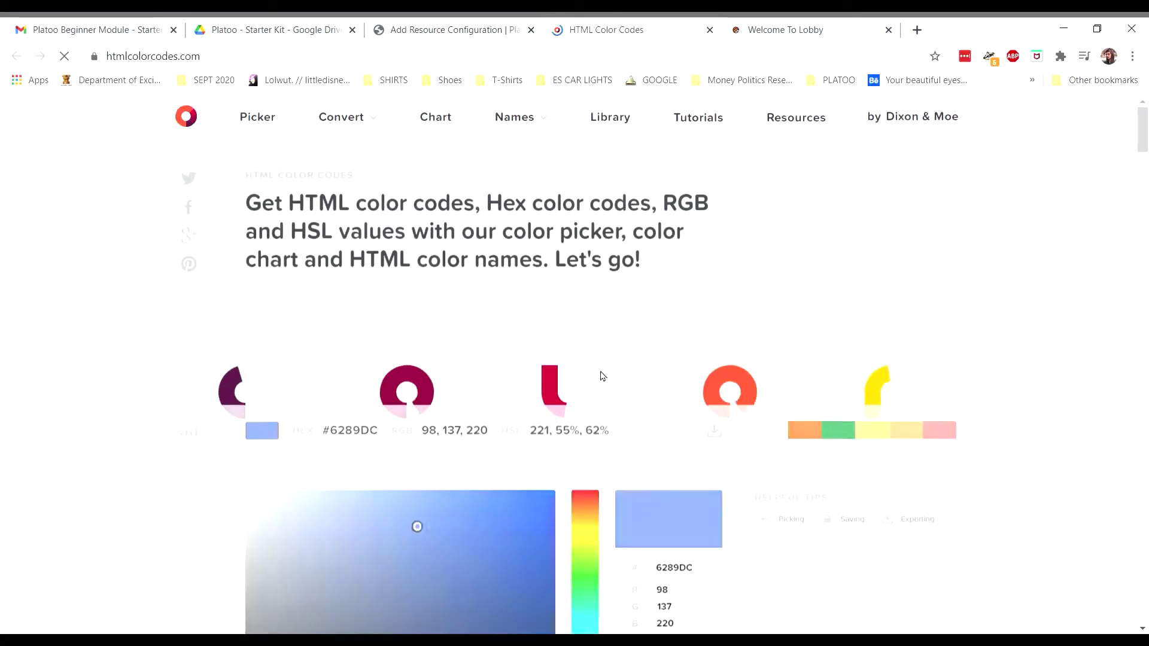
scroll(604, 383, "down", 3)
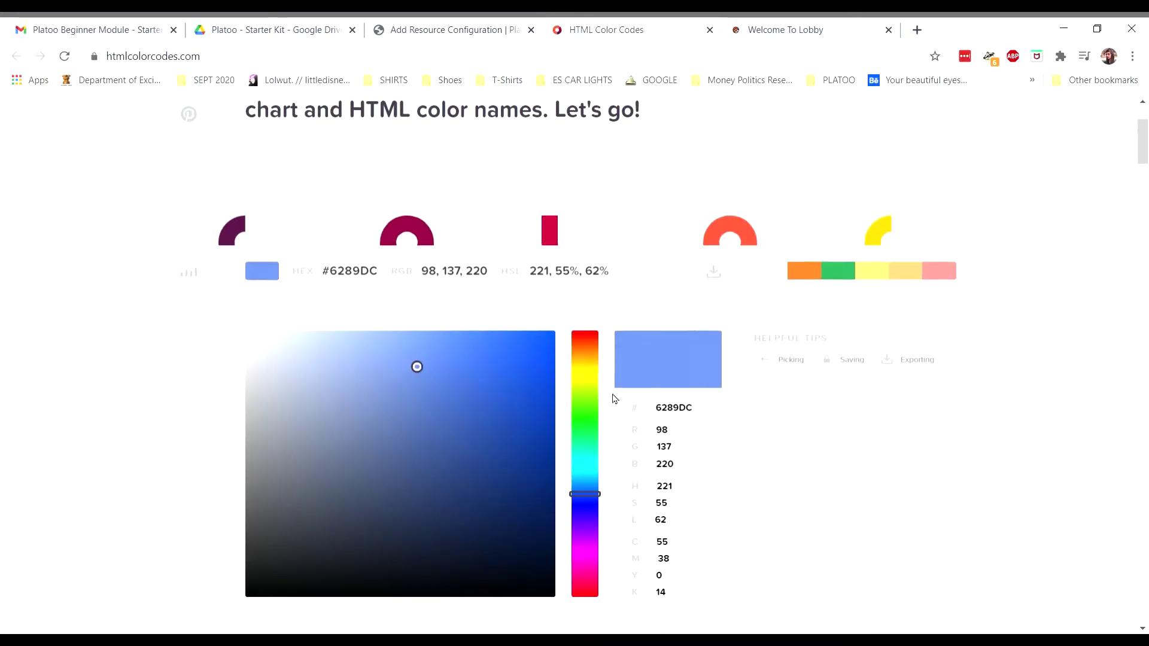
double_click(691, 421)
key("ctrl+c")
left_click(455, 30)
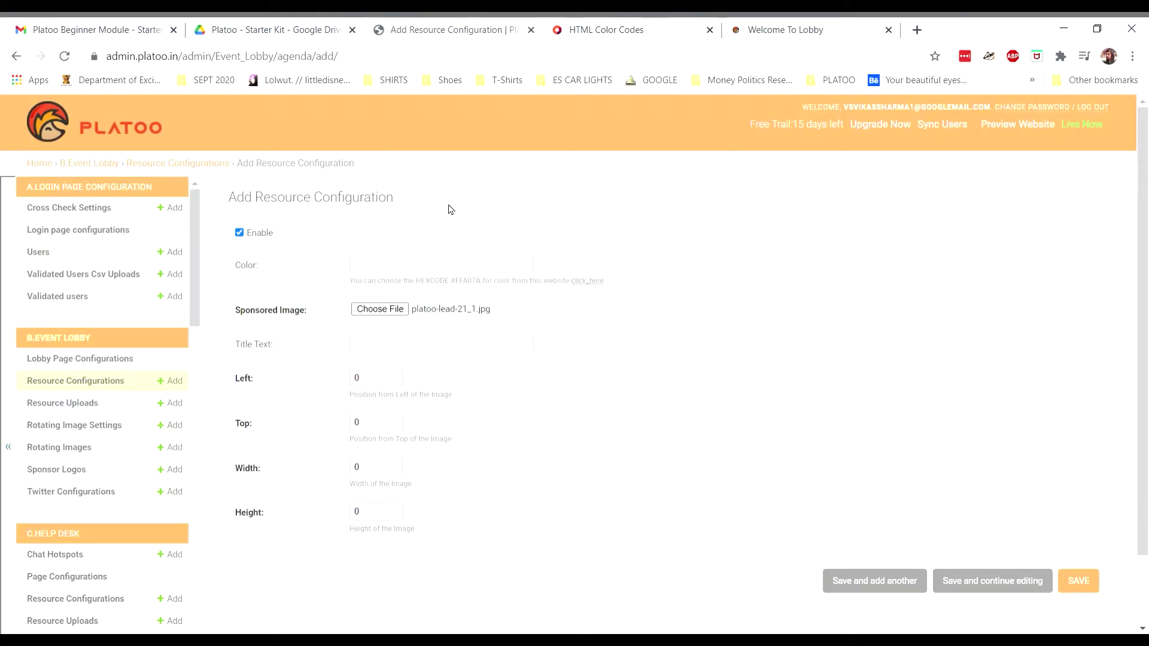
left_click(437, 271)
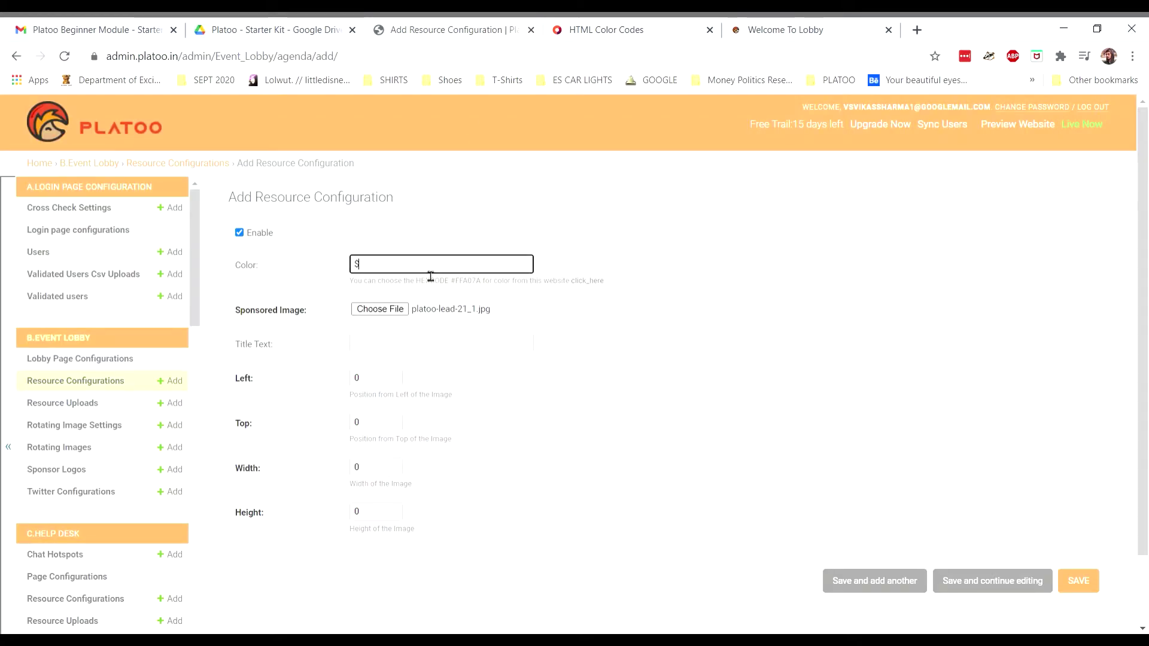
key("ctrl+v")
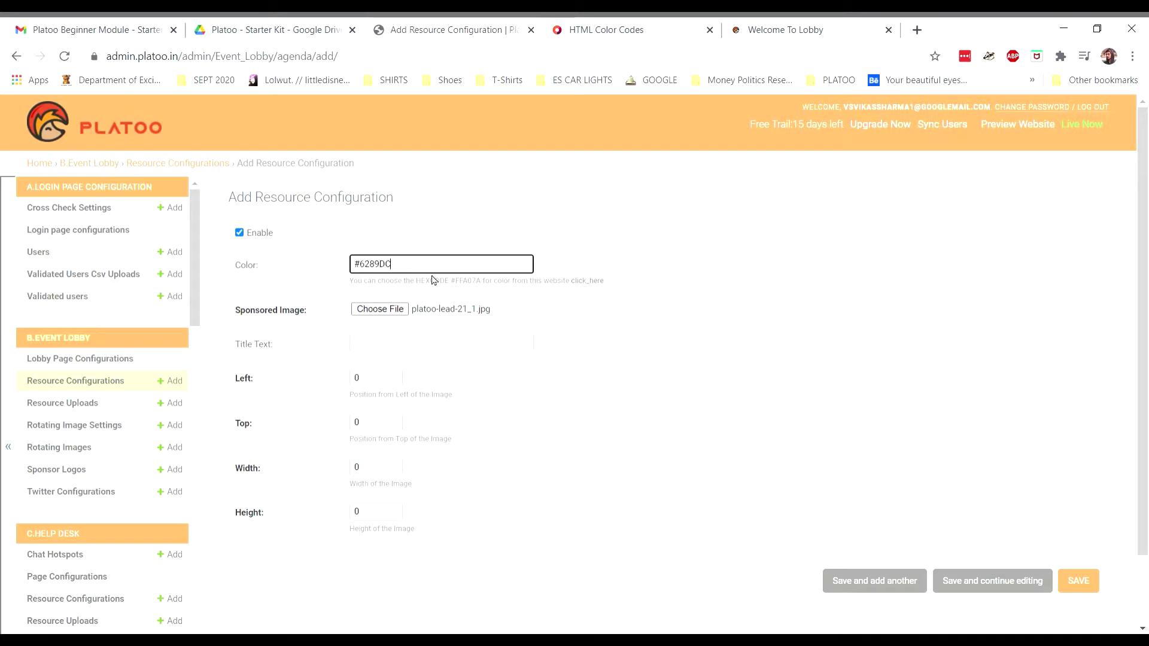
left_click(425, 345)
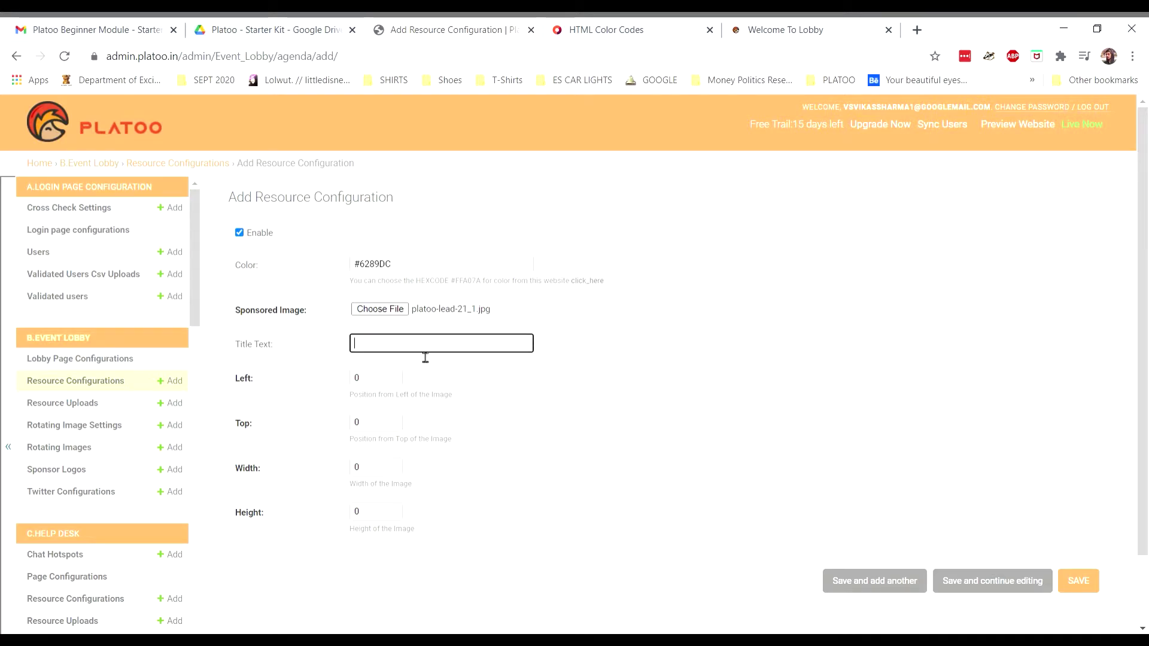
type("Gold Sponsor")
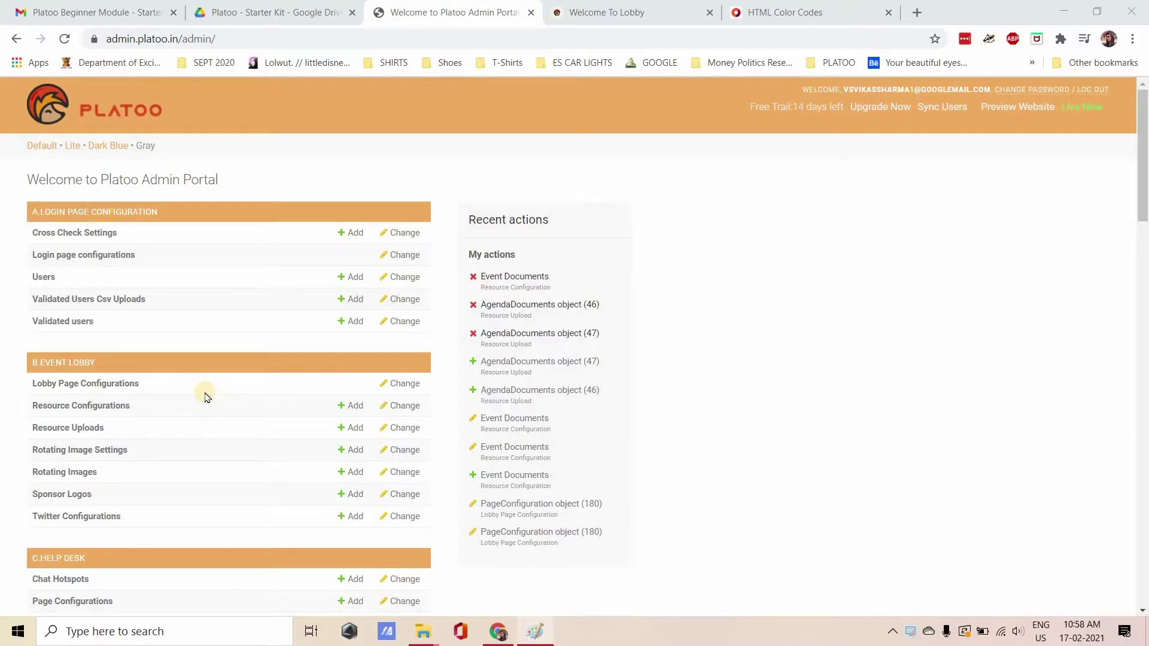
Open a blank resource configuration form for the event lobby and close the old HTML Color Codes page
left_click(122, 407)
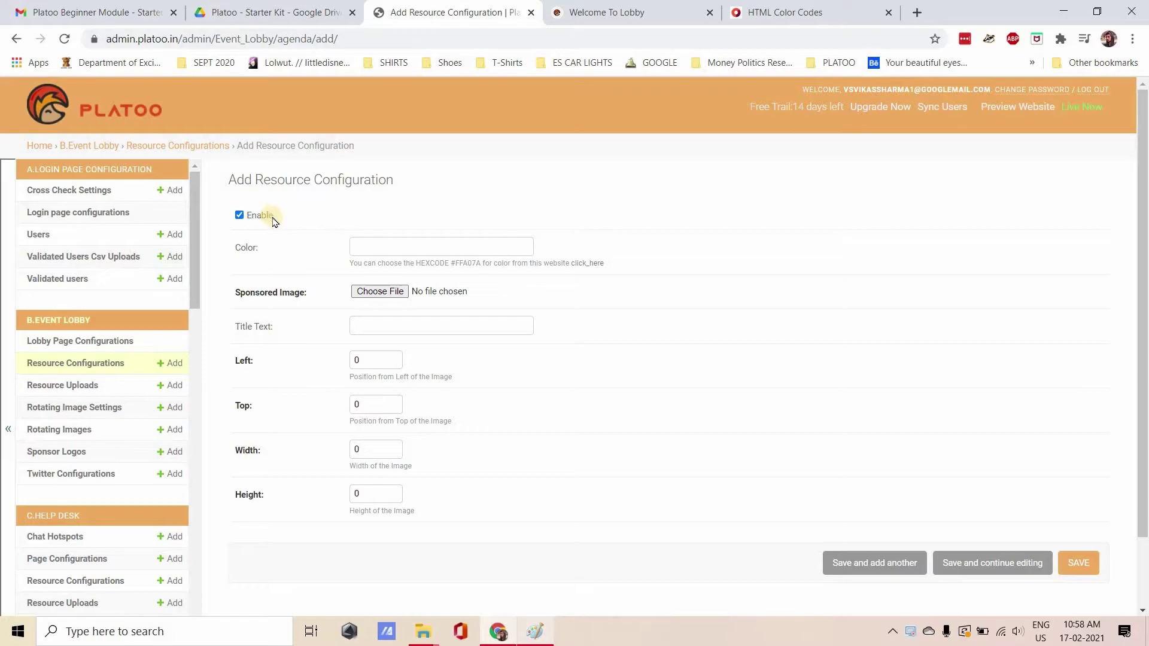
triple_click(253, 252)
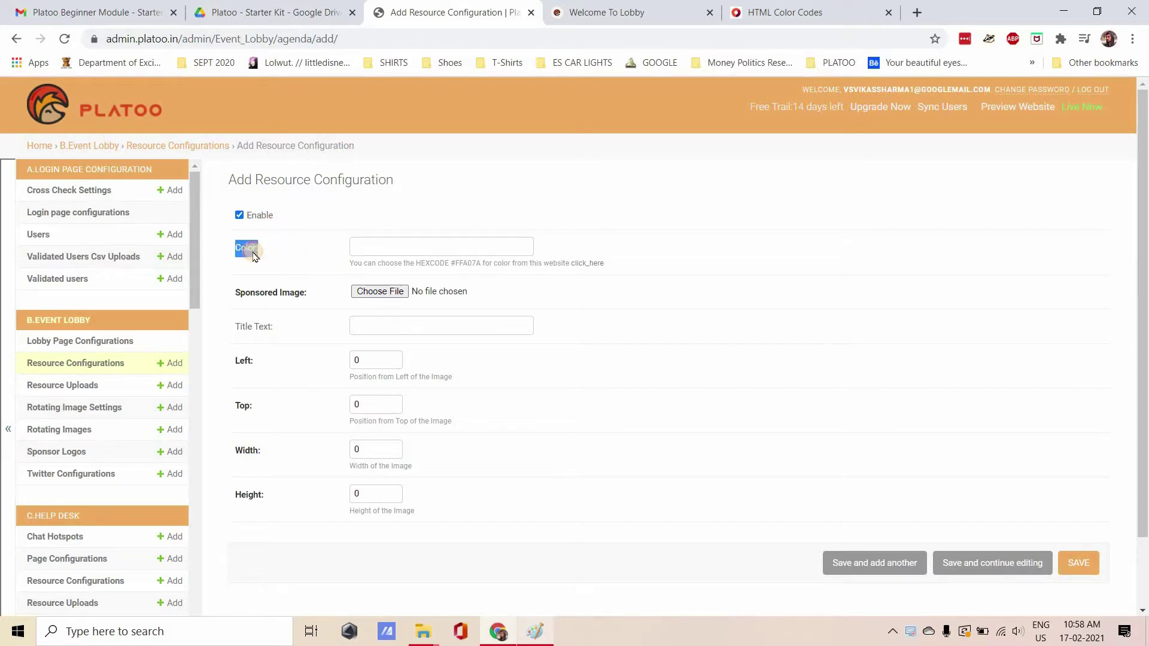
left_click(355, 252)
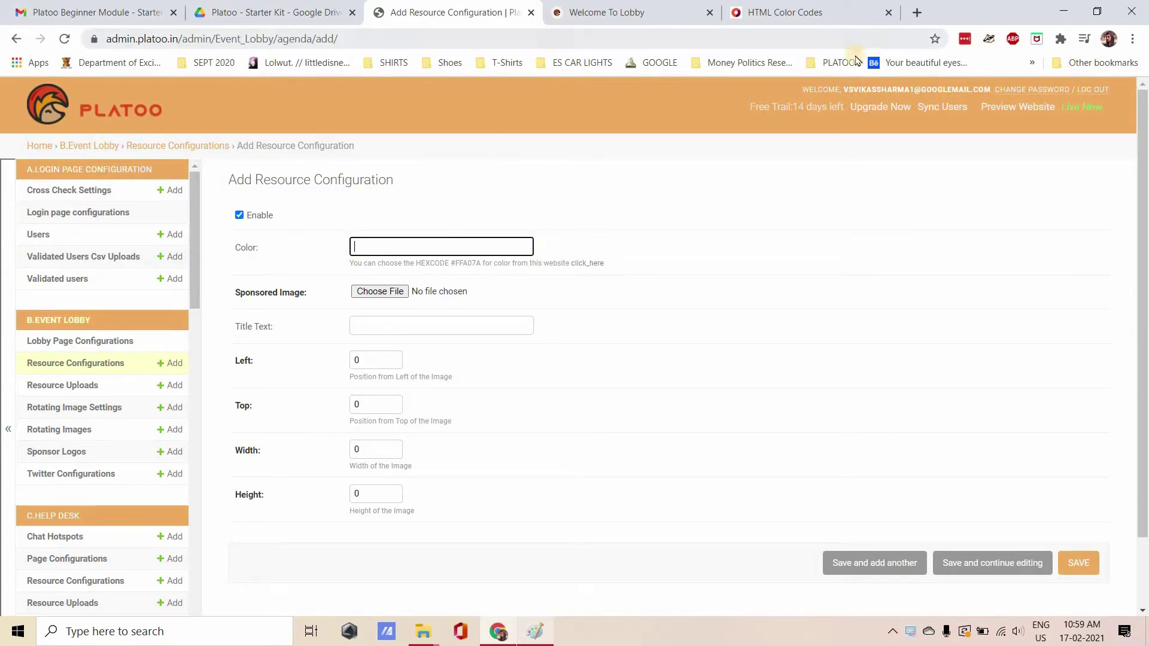
left_click(889, 13)
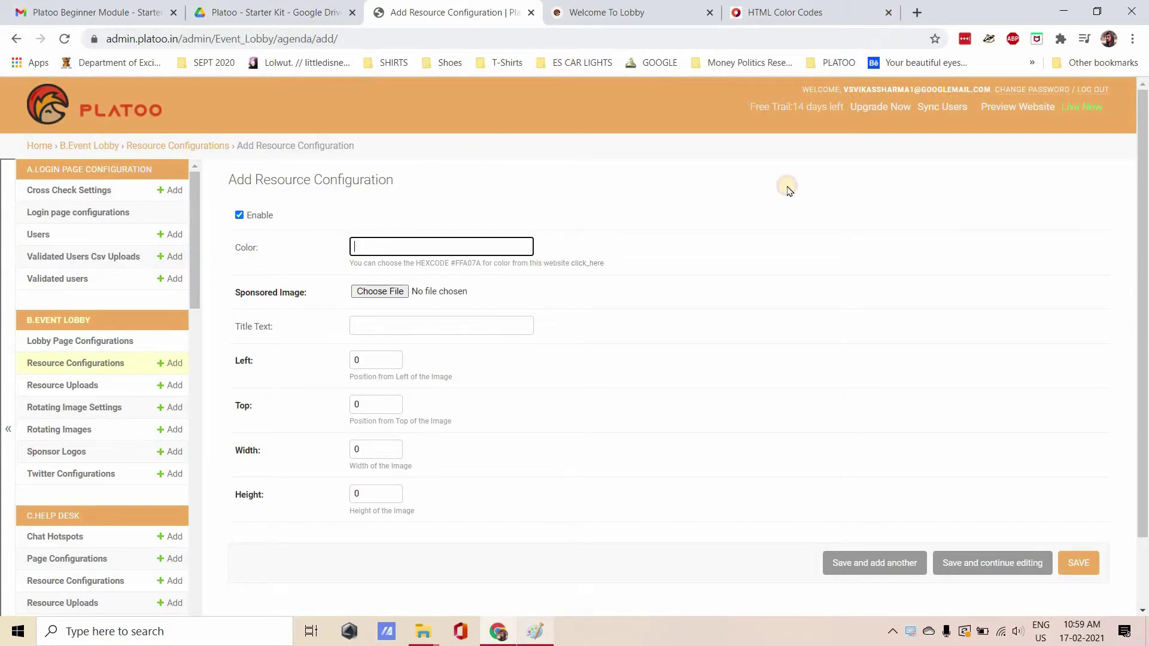
Pick the orange swatch on the linked HTML color codes site and set the resource color to its hex code #E67E22
left_click(603, 265)
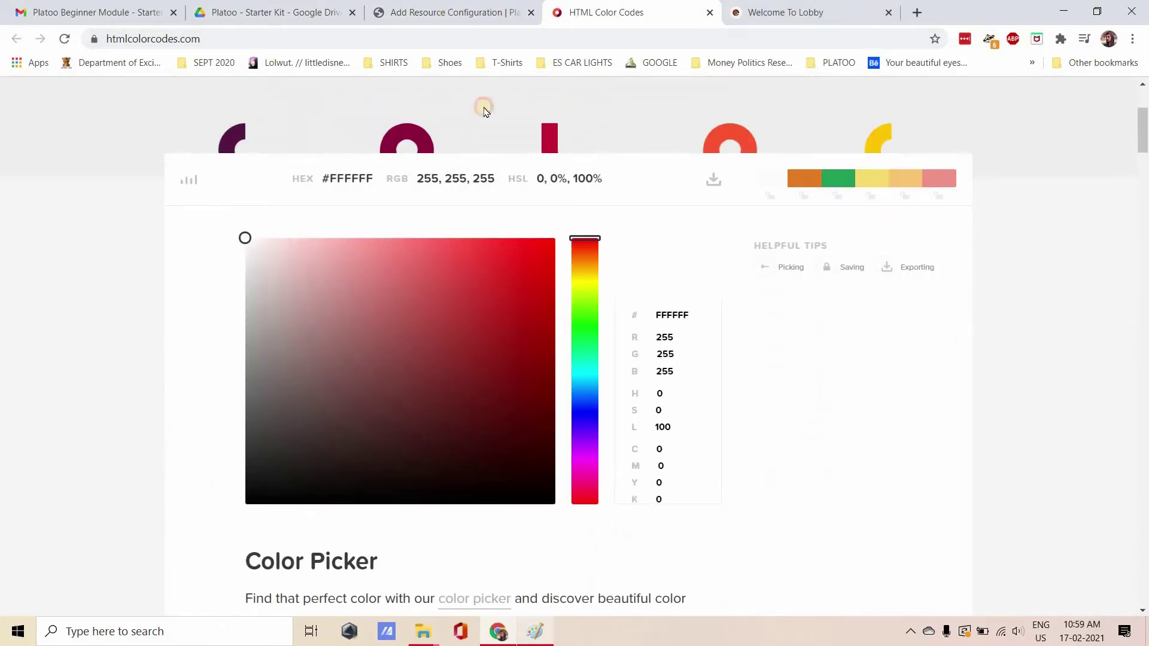
key("ctrl+shift+Tab")
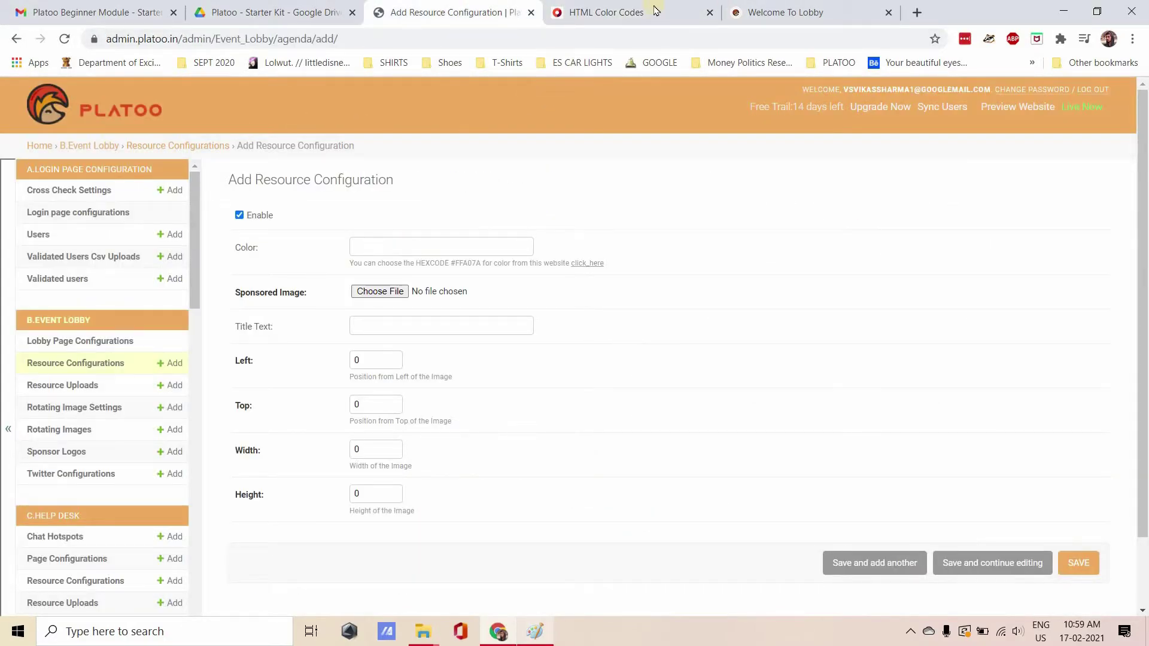
key("ctrl+Tab")
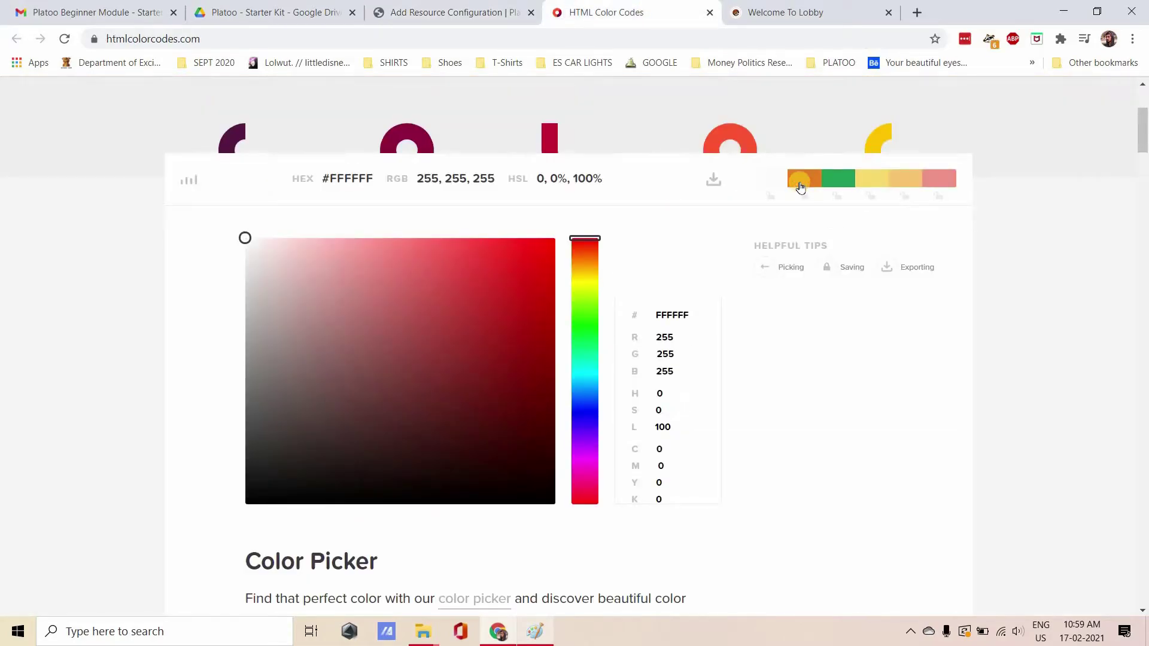
left_click(801, 188)
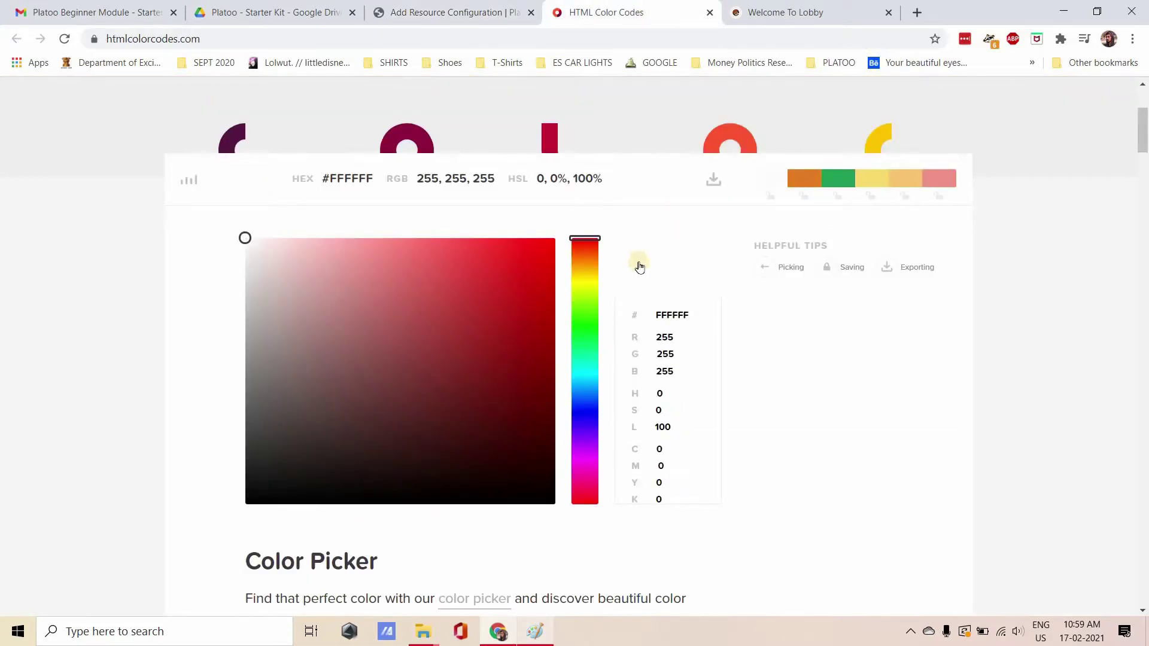
left_click(325, 179)
key("ctrl+c")
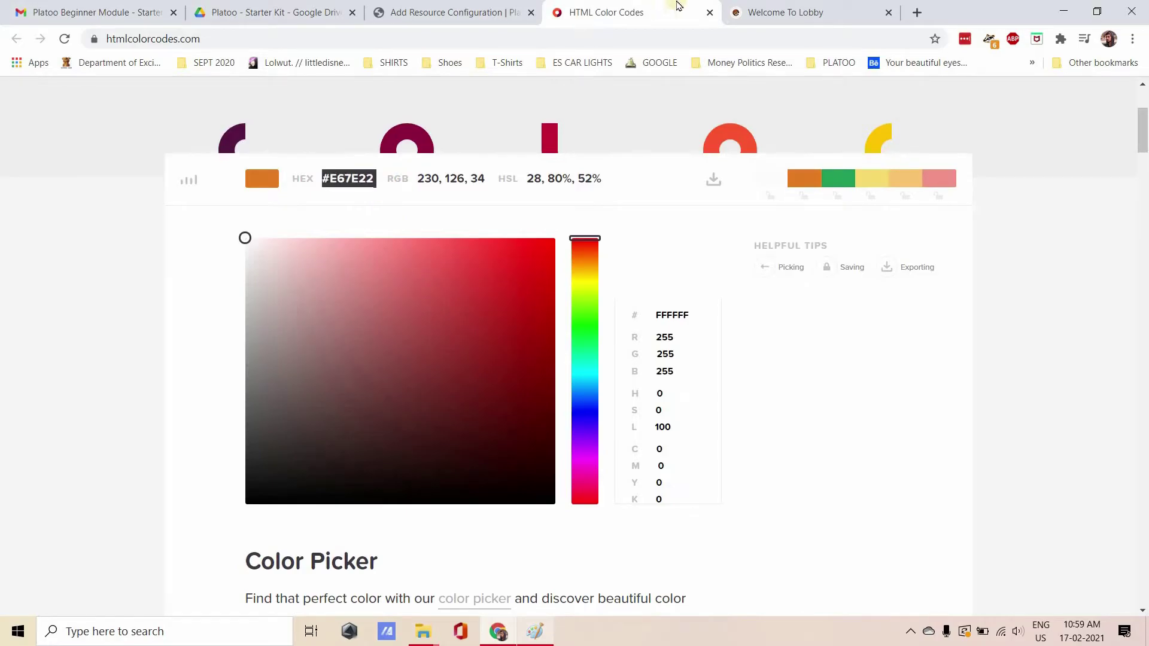
key("ctrl+shift+Tab")
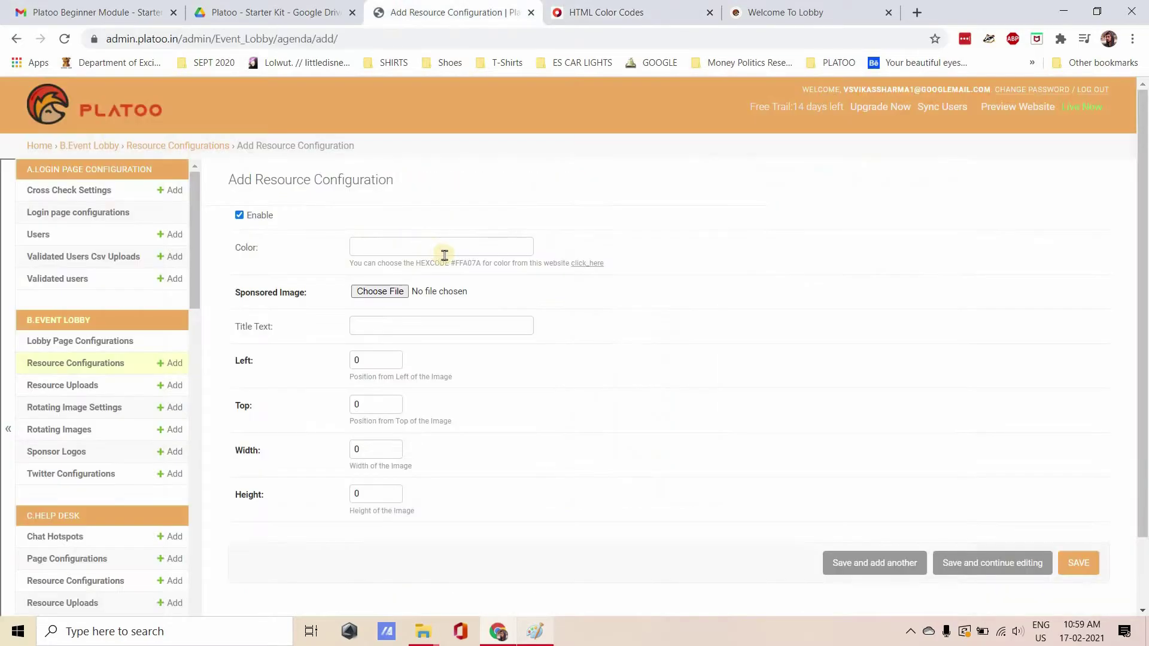
left_click(445, 256)
key("ctrl+v")
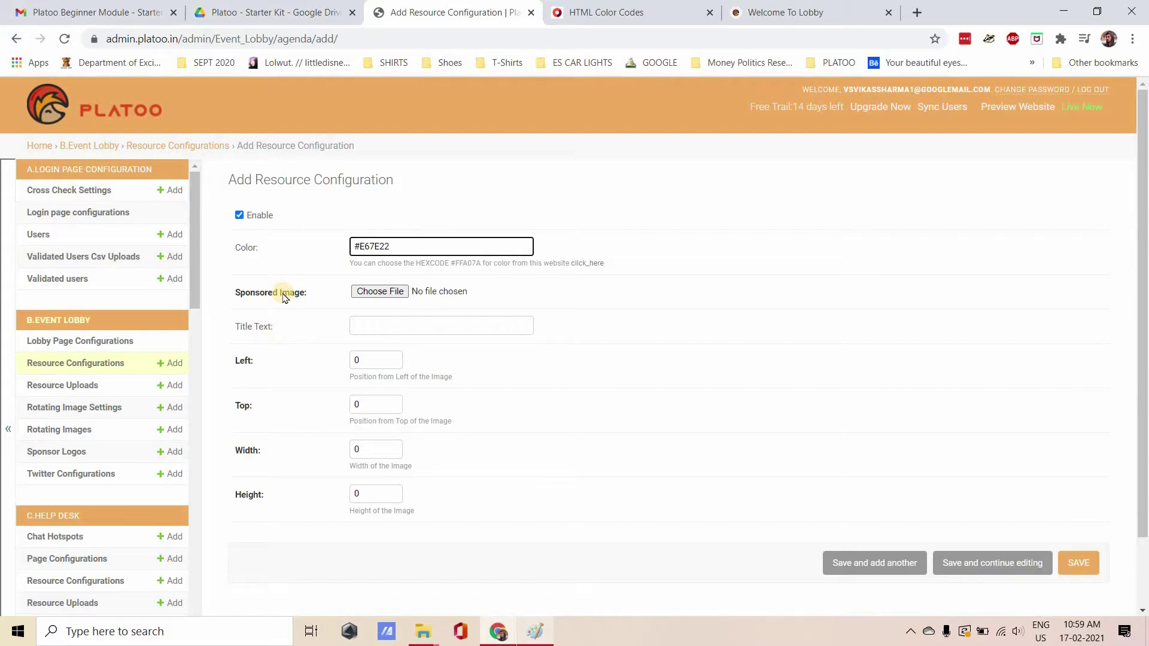
Upload platoo-lead-21_1 from the Sample Resources folder as the resource's sponsored image
left_click(389, 298)
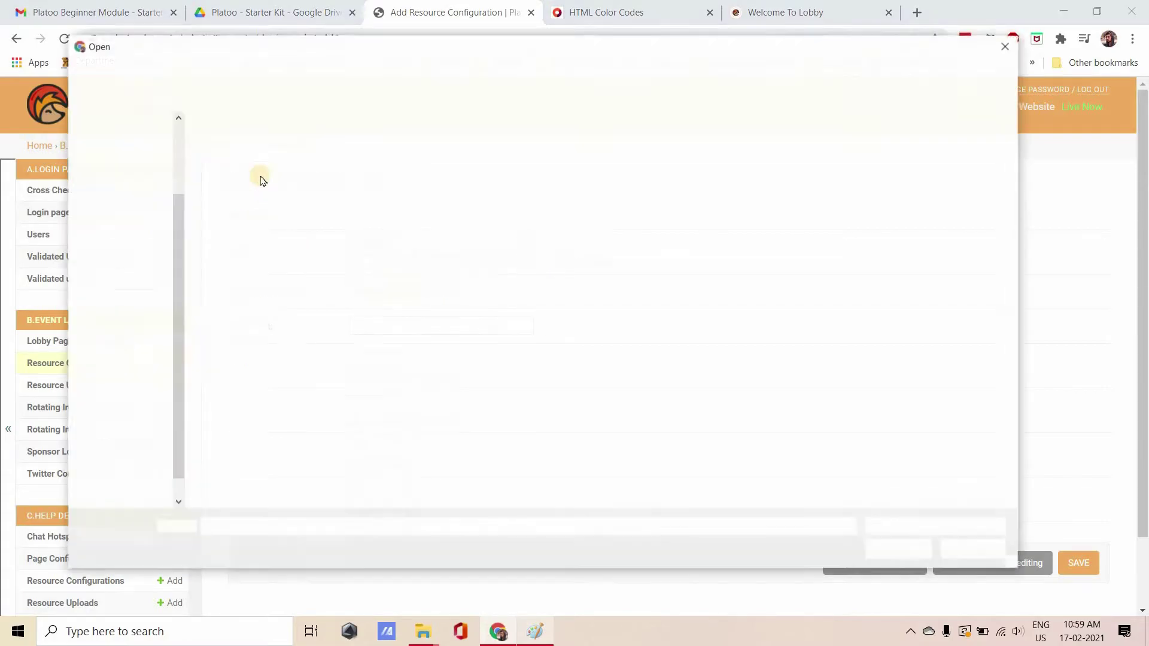
left_click(250, 177)
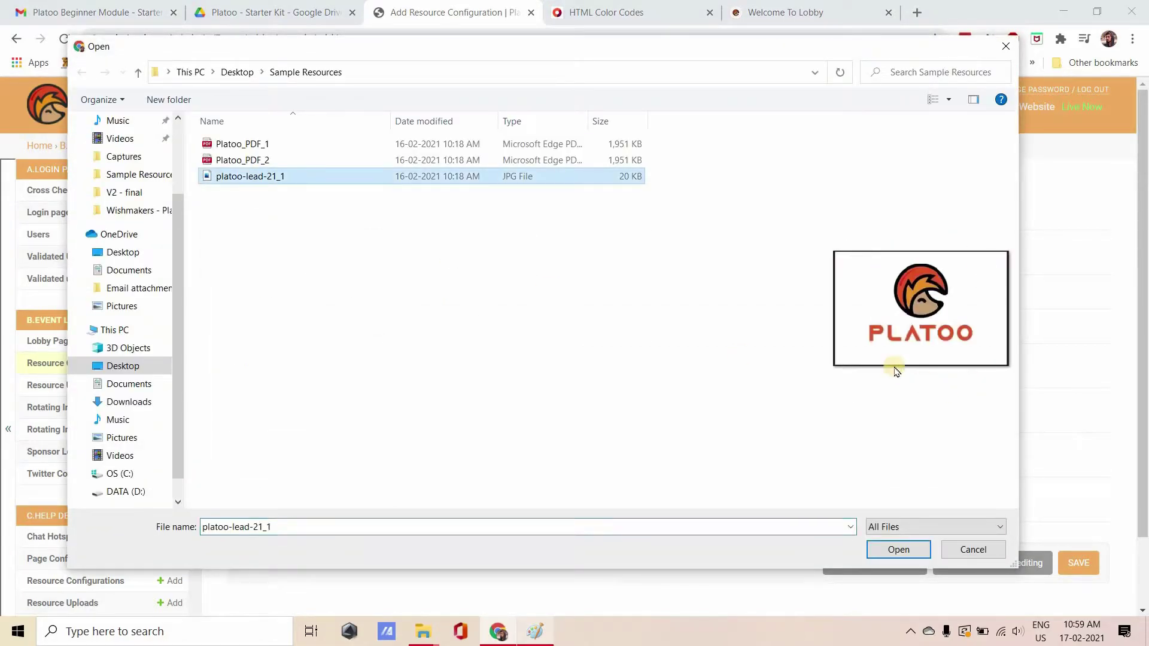
left_click(897, 550)
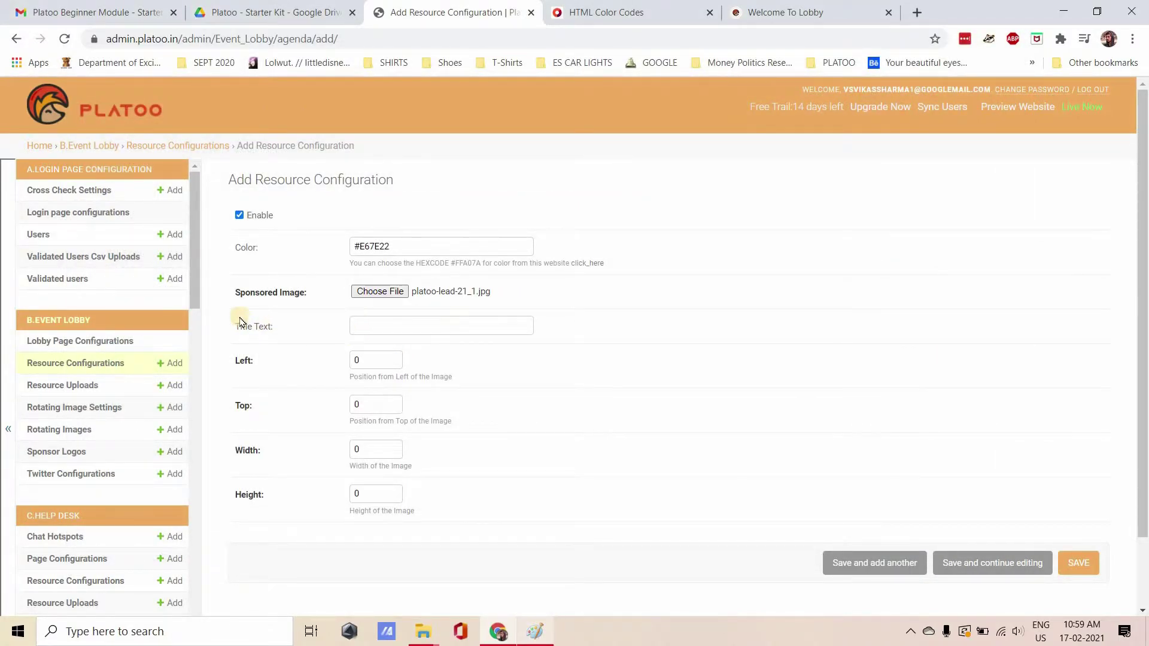
Set the resource configuration's title text to the suggested entry Event Documents
left_click(397, 323)
key("Down")
key("Down")
key("Down")
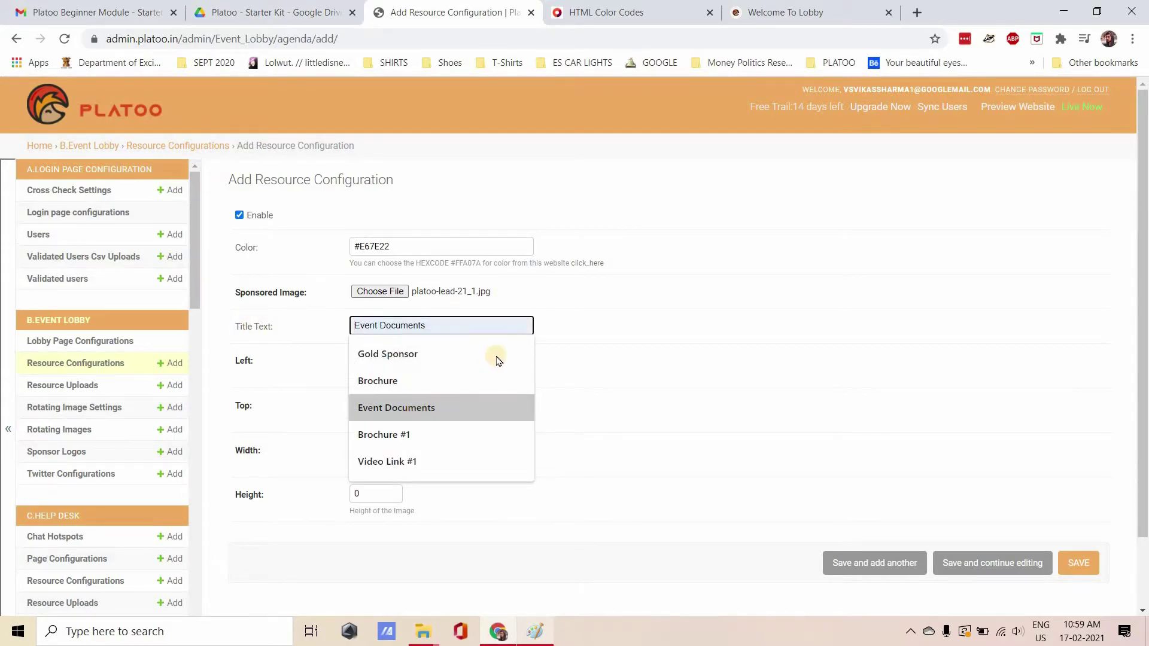
key("Return")
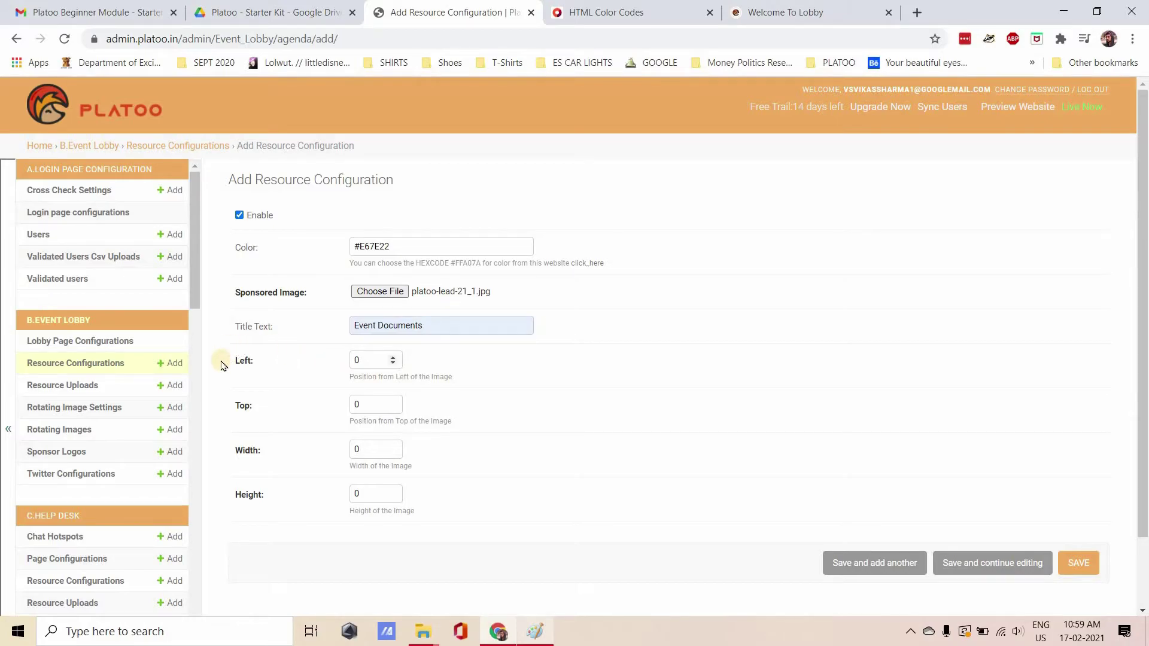
key("Tab")
key("Tab")
key("Tab")
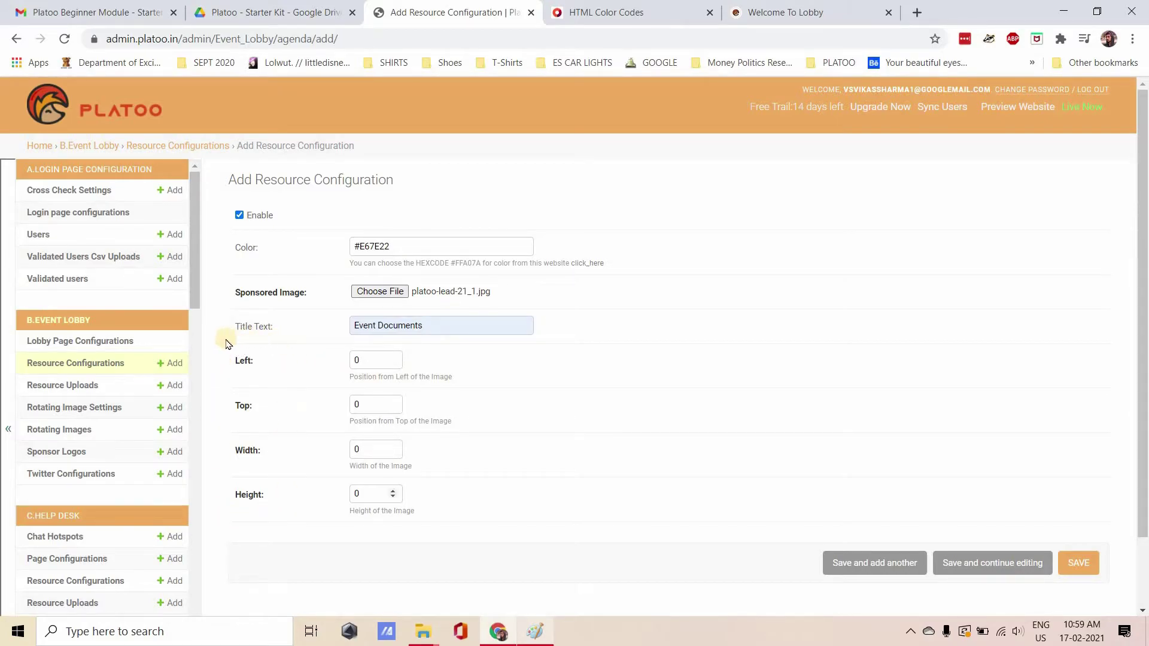
left_click(289, 520)
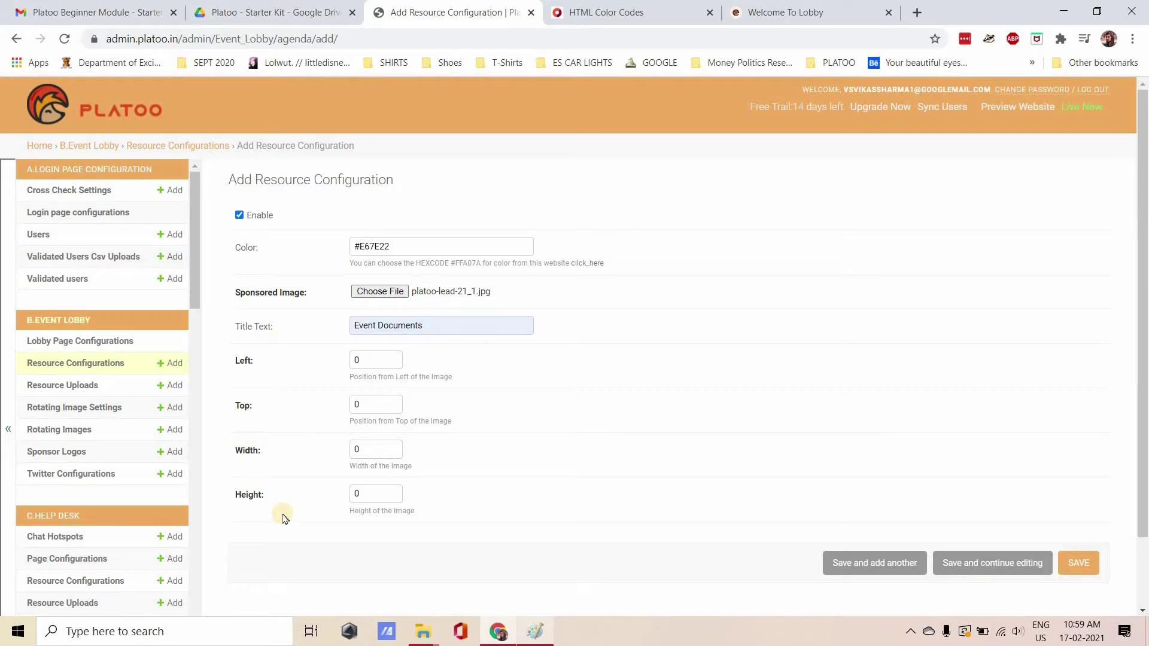
left_click(535, 634)
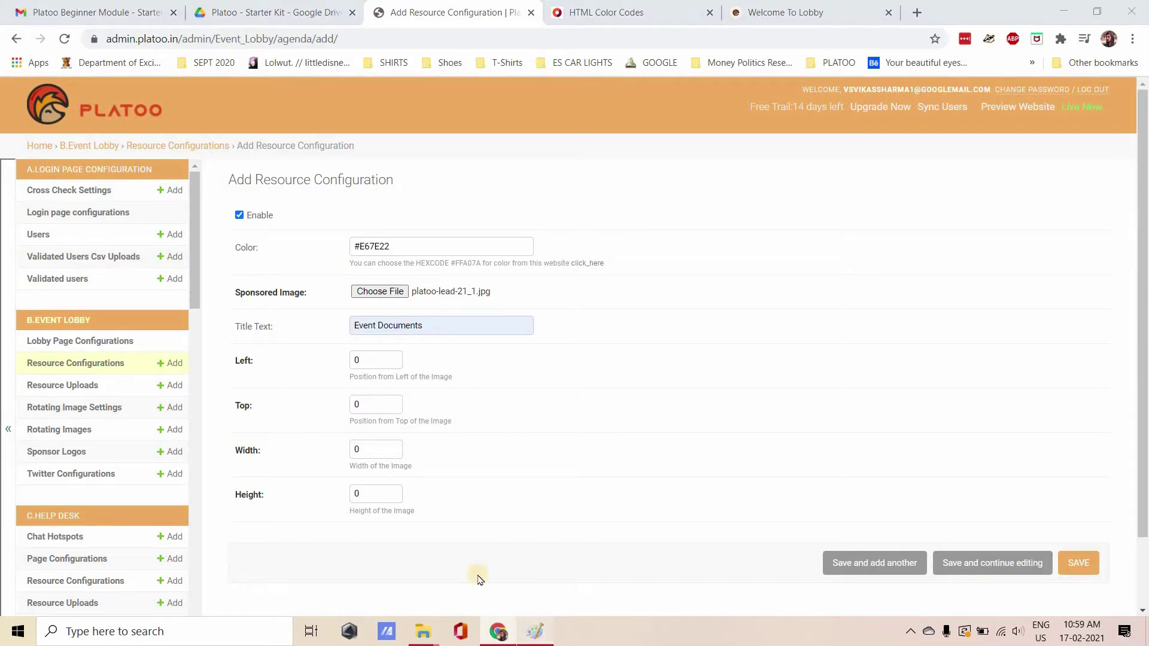
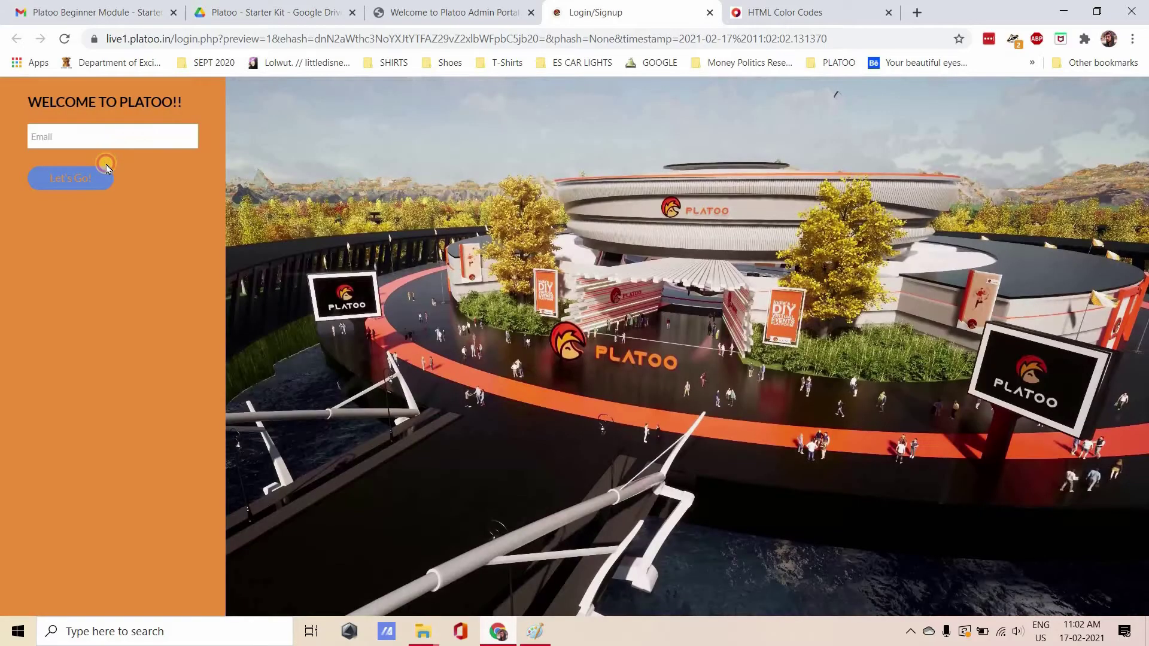
Sign in to the event preview with the first suggested e-mail, and view the PDF behind the orange lobby hotspot before closing it
left_click(110, 139)
key("Down")
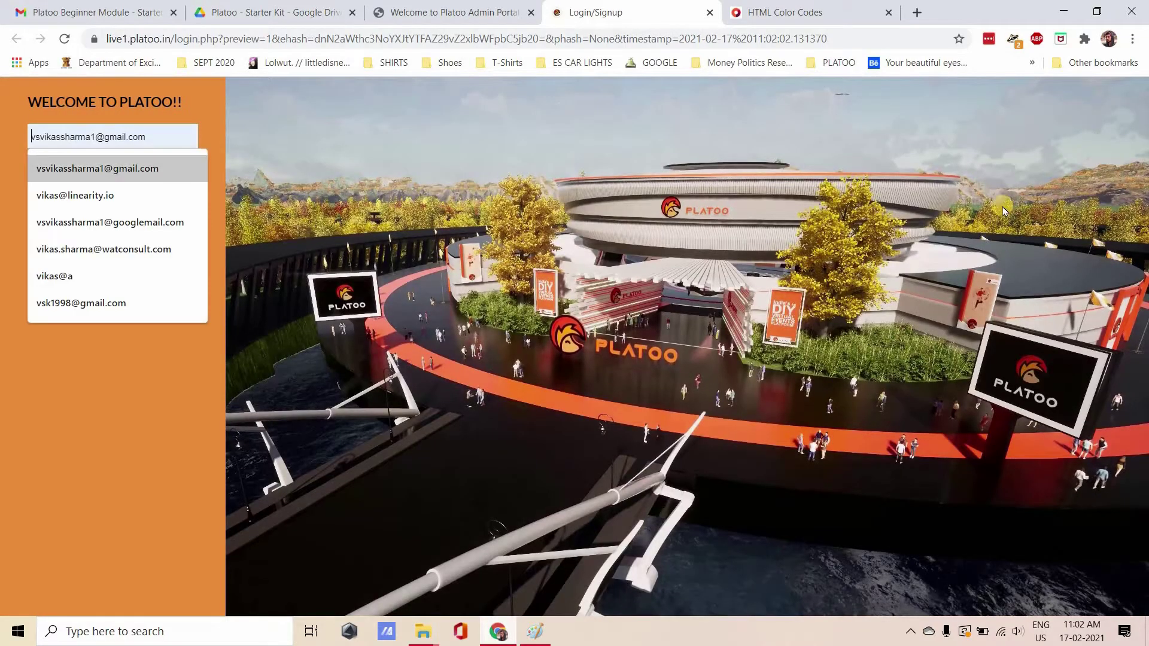
key("Return")
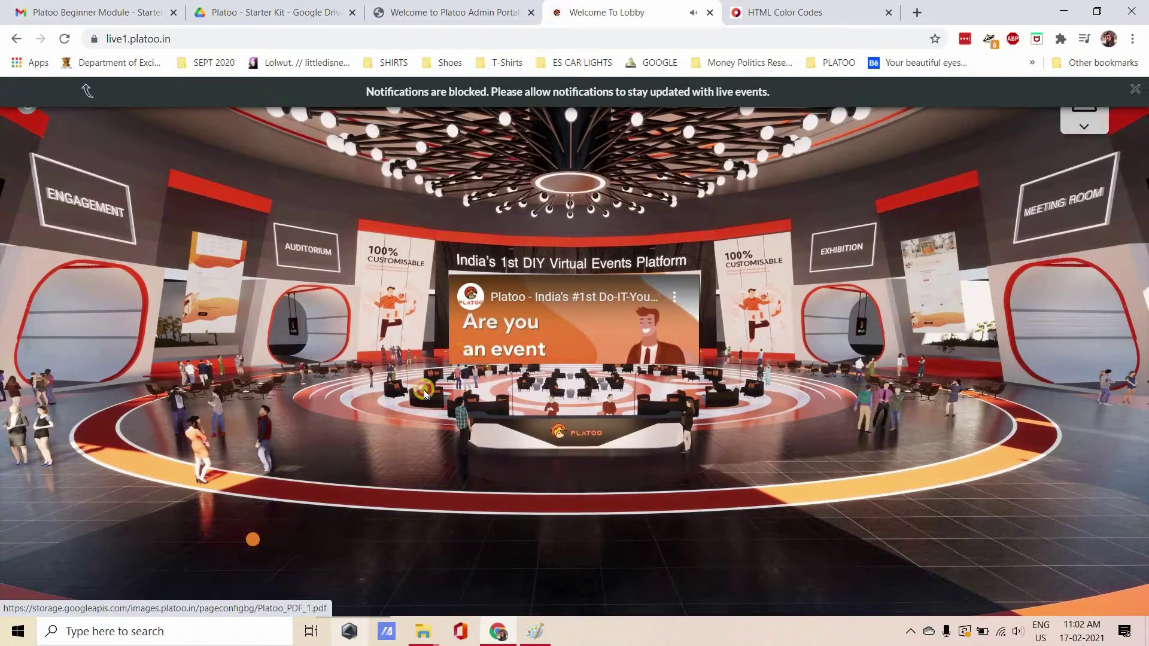
left_click(250, 539)
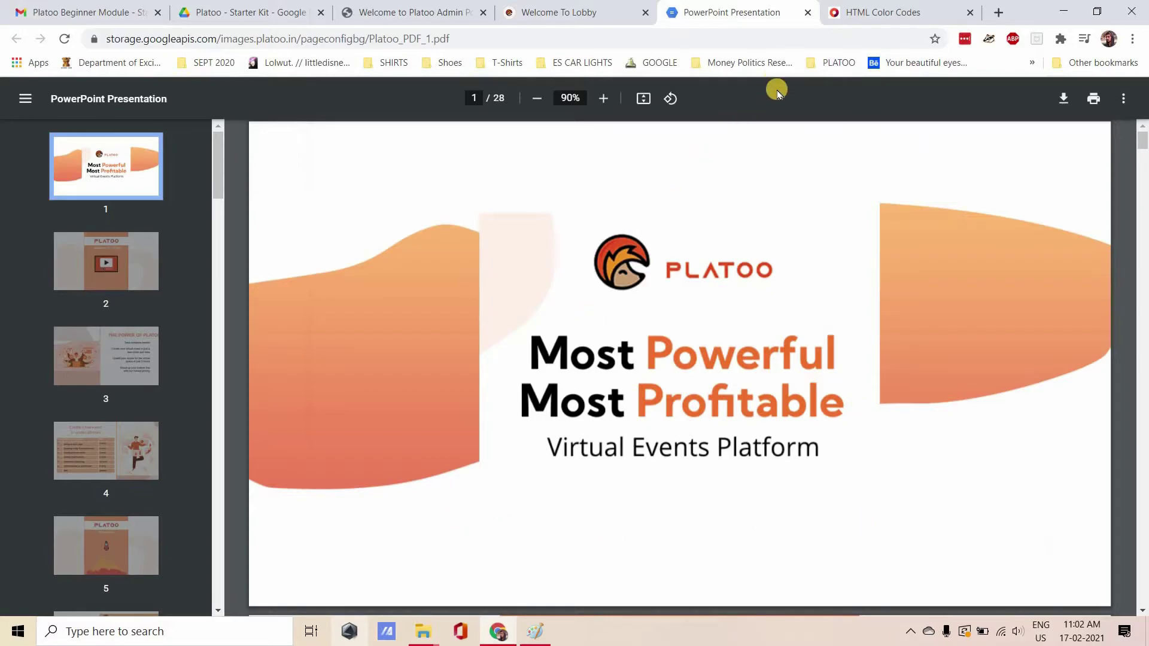
left_click(808, 14)
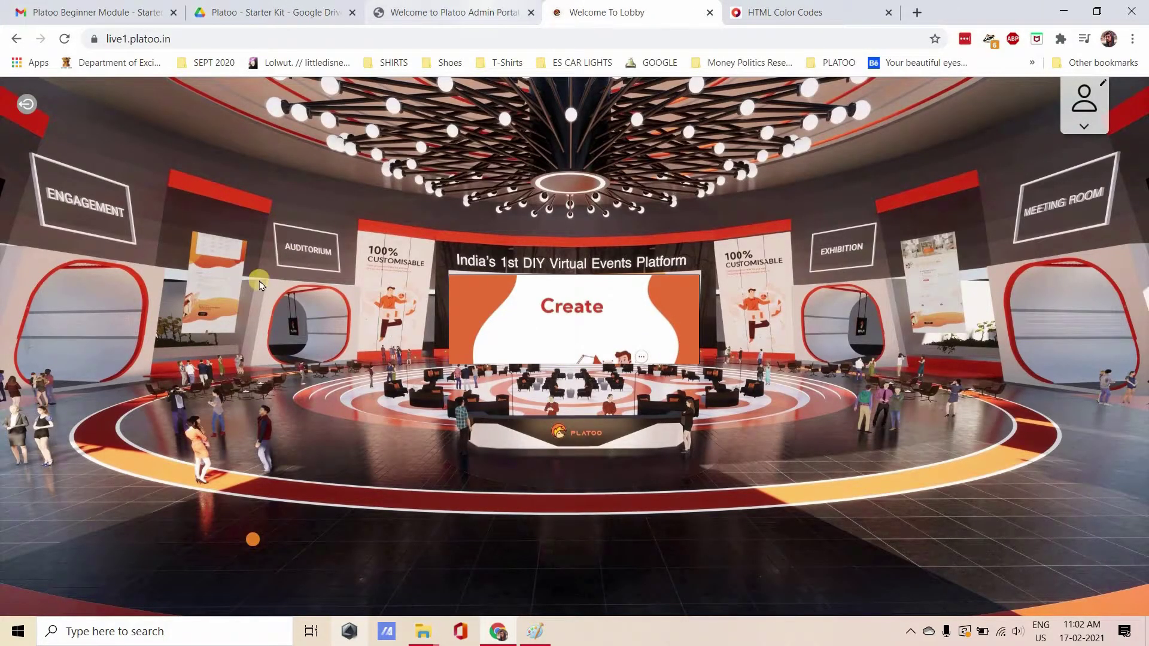
Start a new event lobby resource upload in the admin portal and set its file name to the suggested entry Video Link #1
left_click(490, 7)
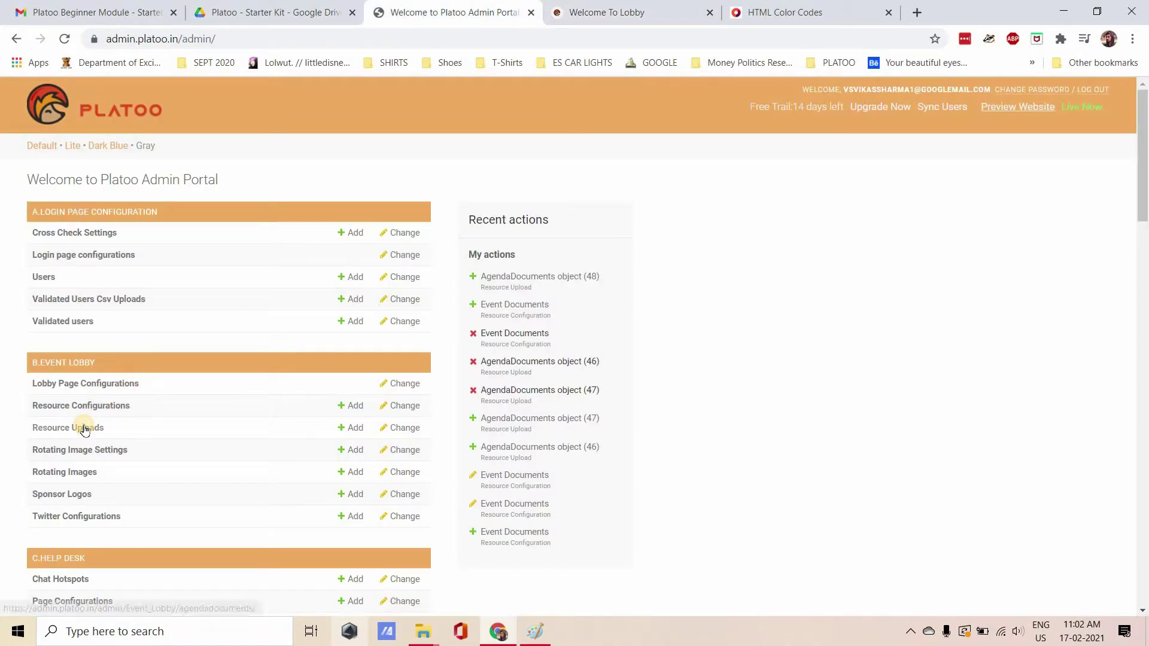
left_click(84, 428)
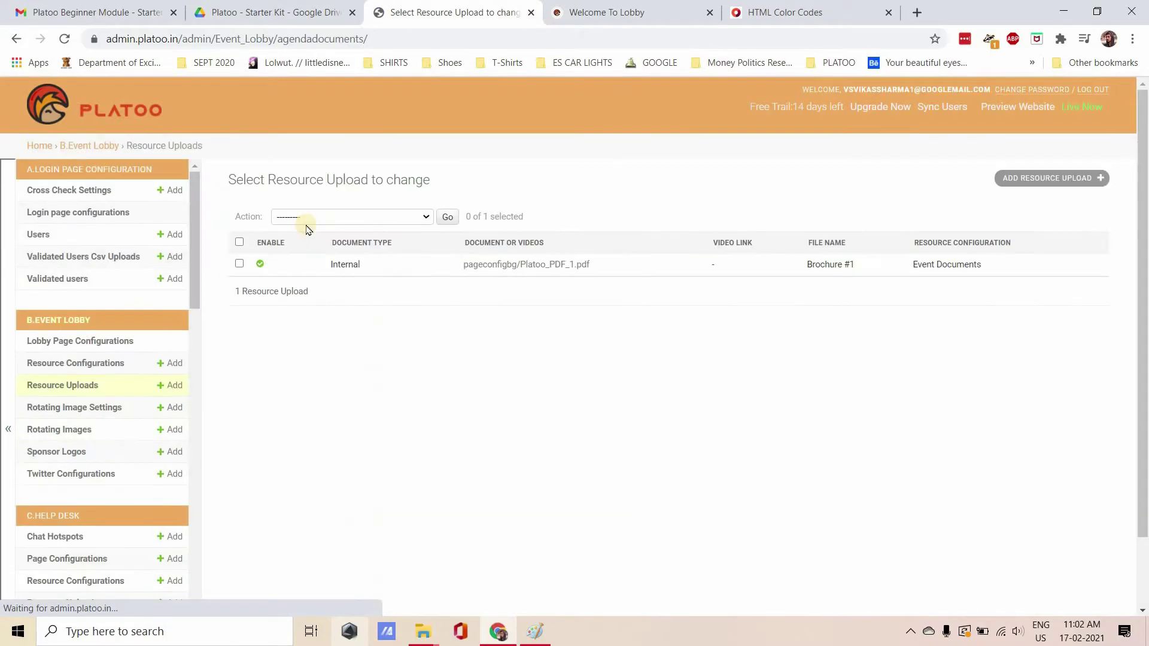
left_click(1057, 178)
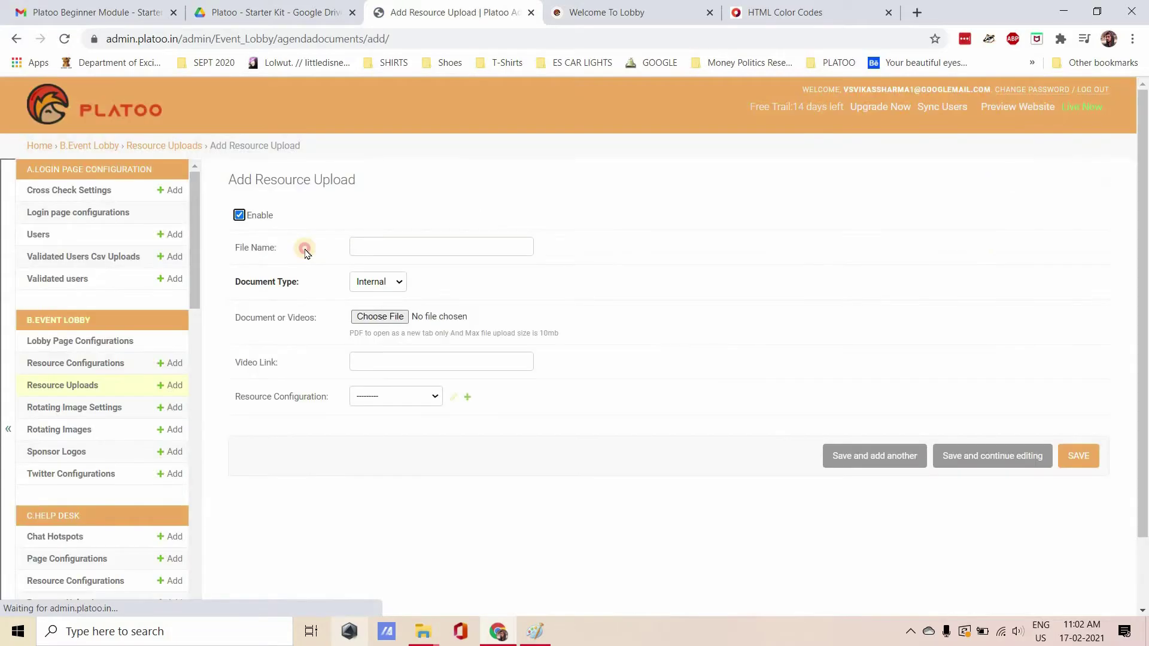
left_click(377, 247)
key("Down")
key("Down")
key("Down")
key("Down")
key("Down")
key("Return")
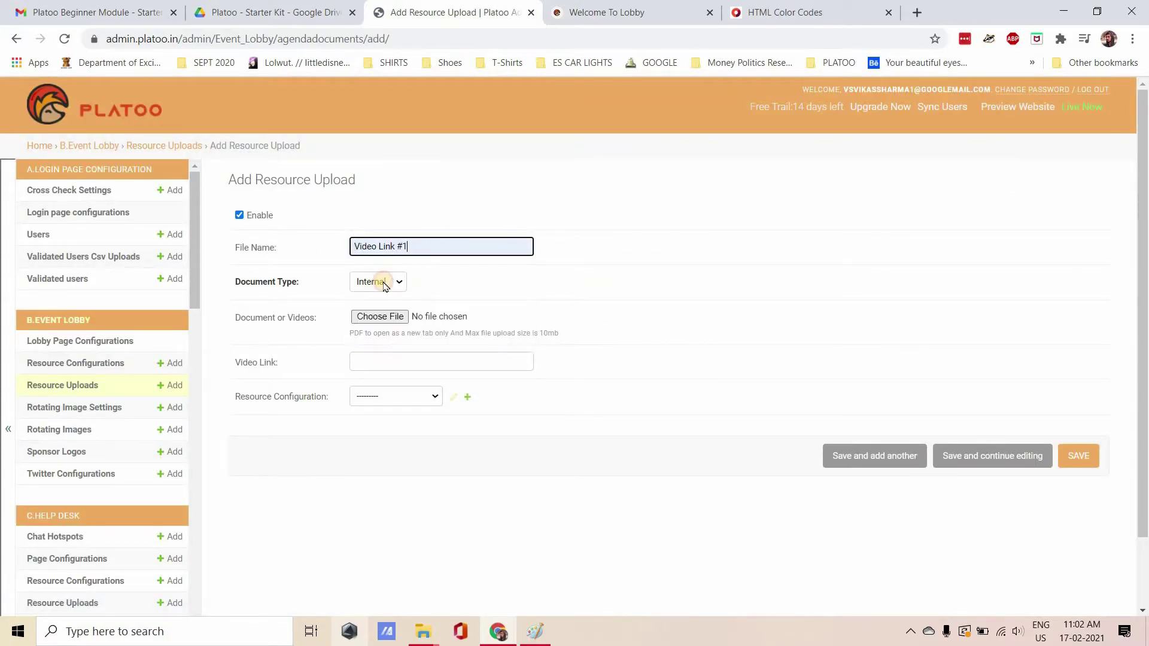
Set the document type to Youtube and fill the video link with the bookmarked Platoo - Build your own Virtual Platform address
left_click(382, 282)
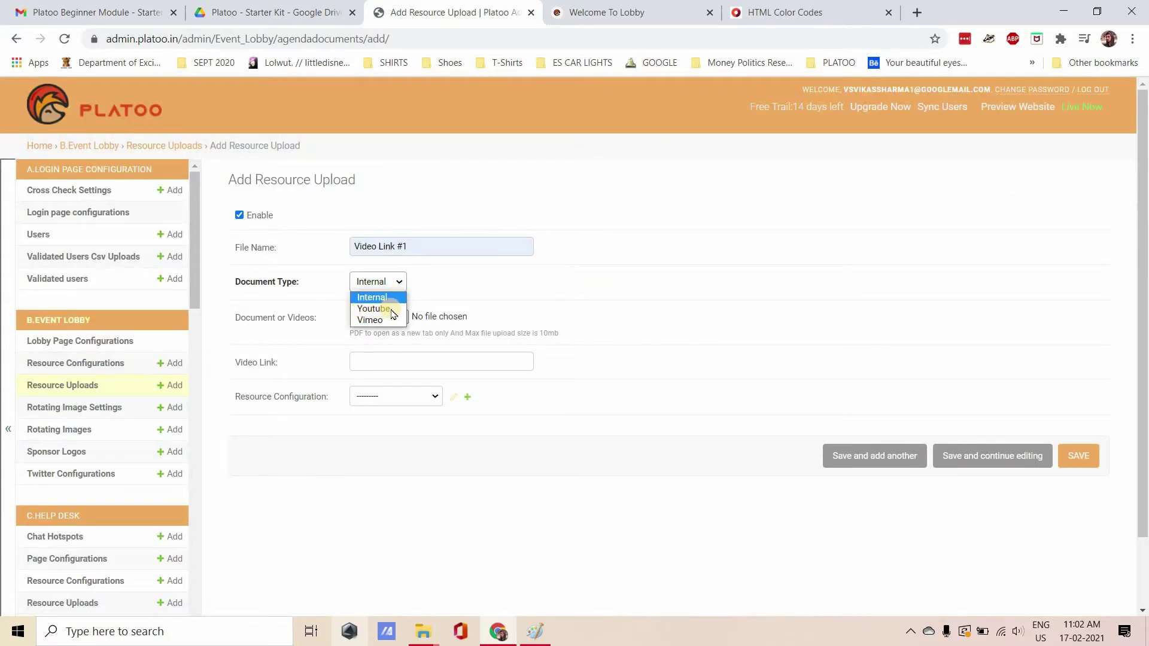
left_click(374, 309)
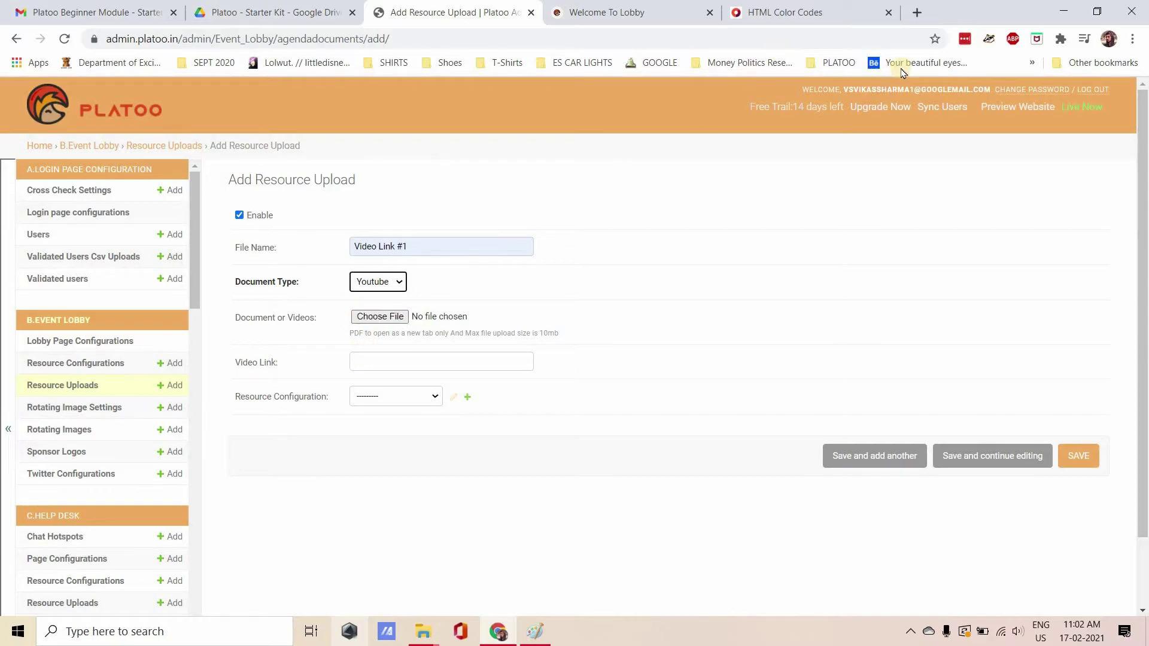
left_click(832, 62)
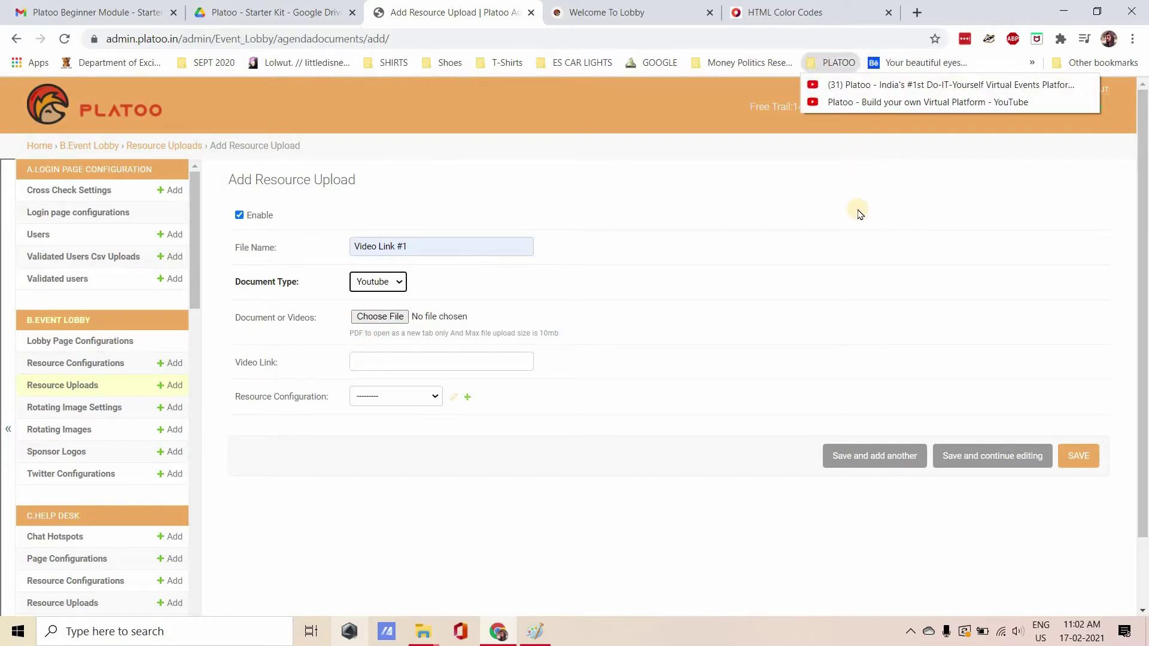
right_click(838, 102)
left_click(423, 369)
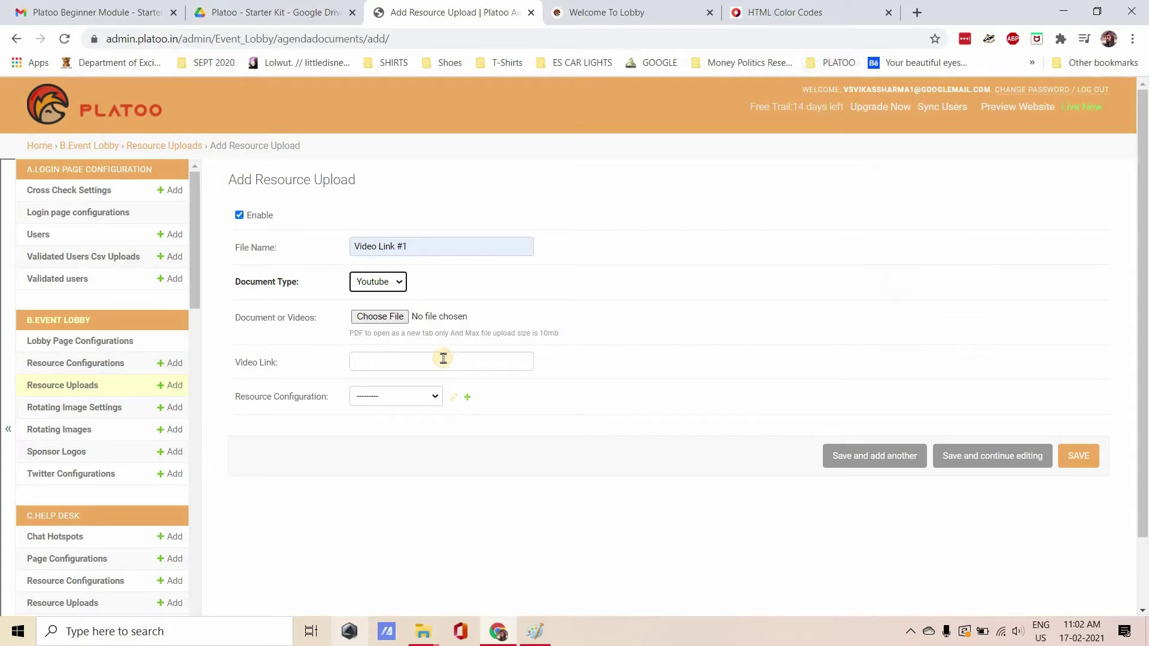
left_click(441, 361)
Assign the video link upload to the Event Documents resource configuration and save it
left_click(395, 398)
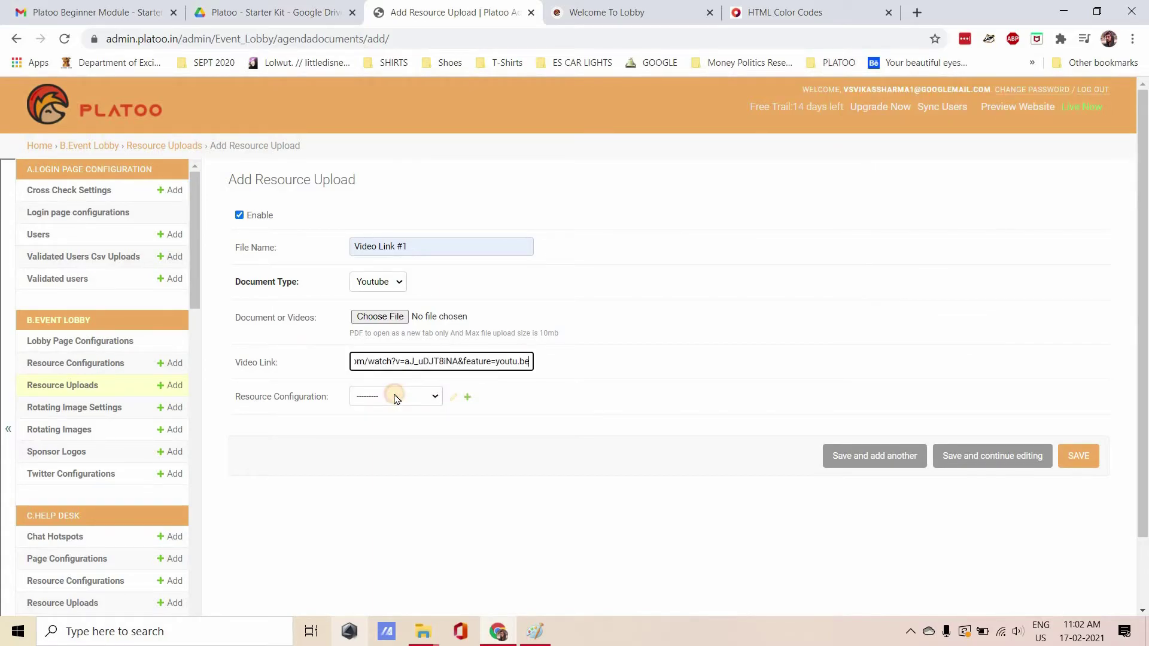
left_click(398, 421)
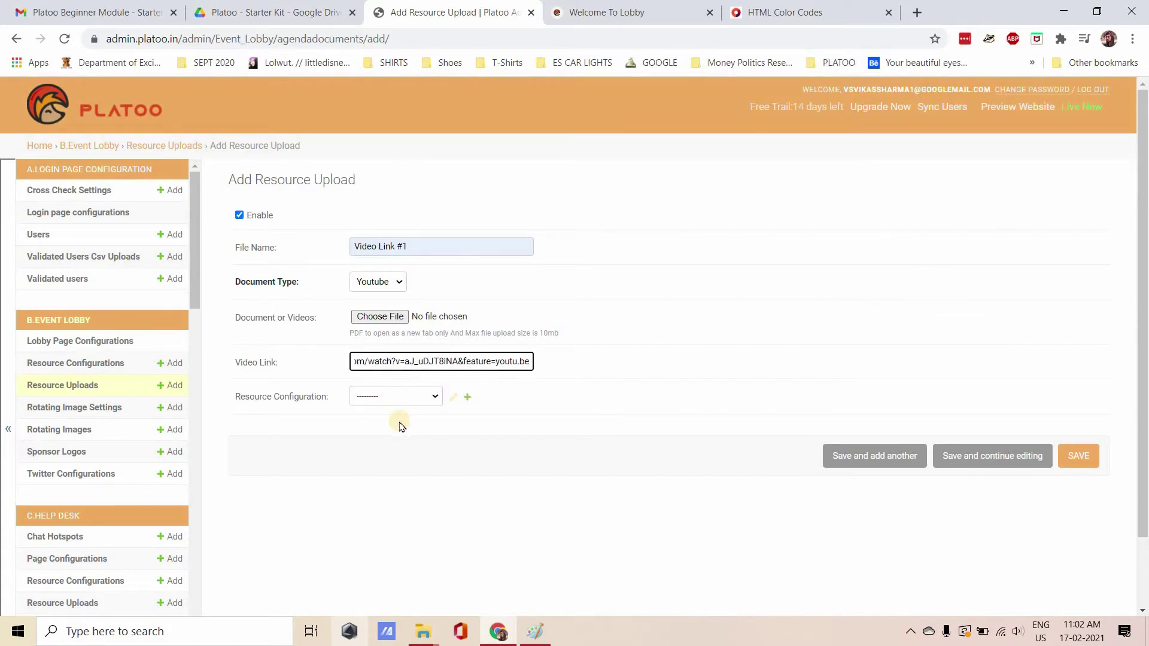
left_click(1078, 456)
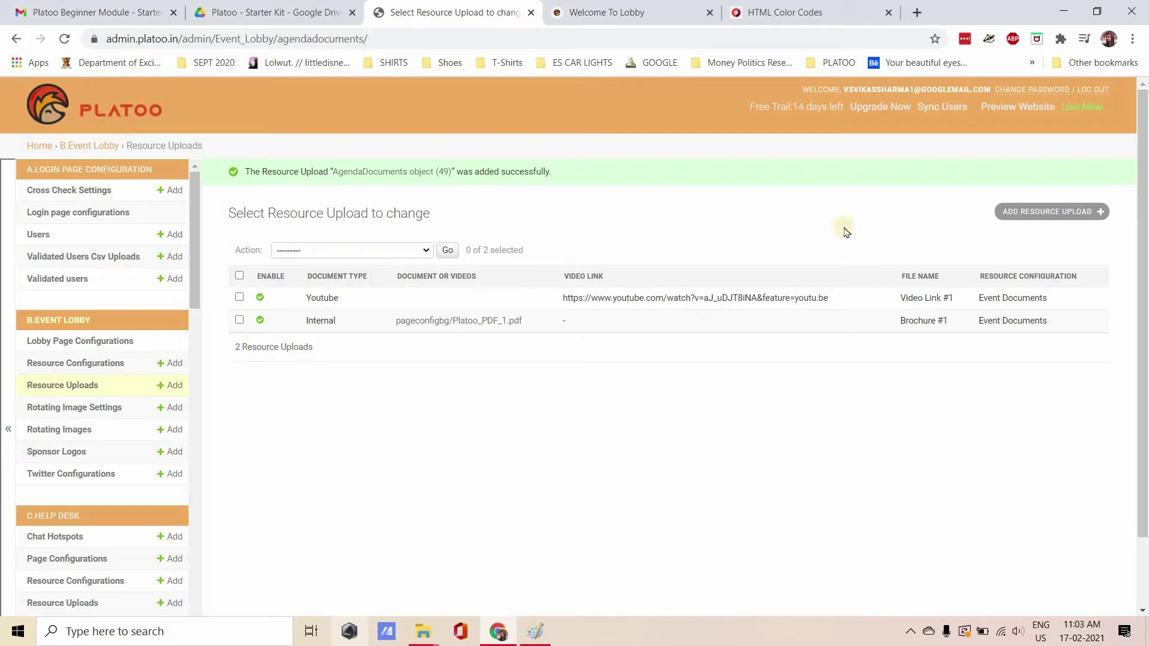
Start another resource upload and name it Brochure #2, based on the suggested Brochure #1 entry
left_click(1048, 211)
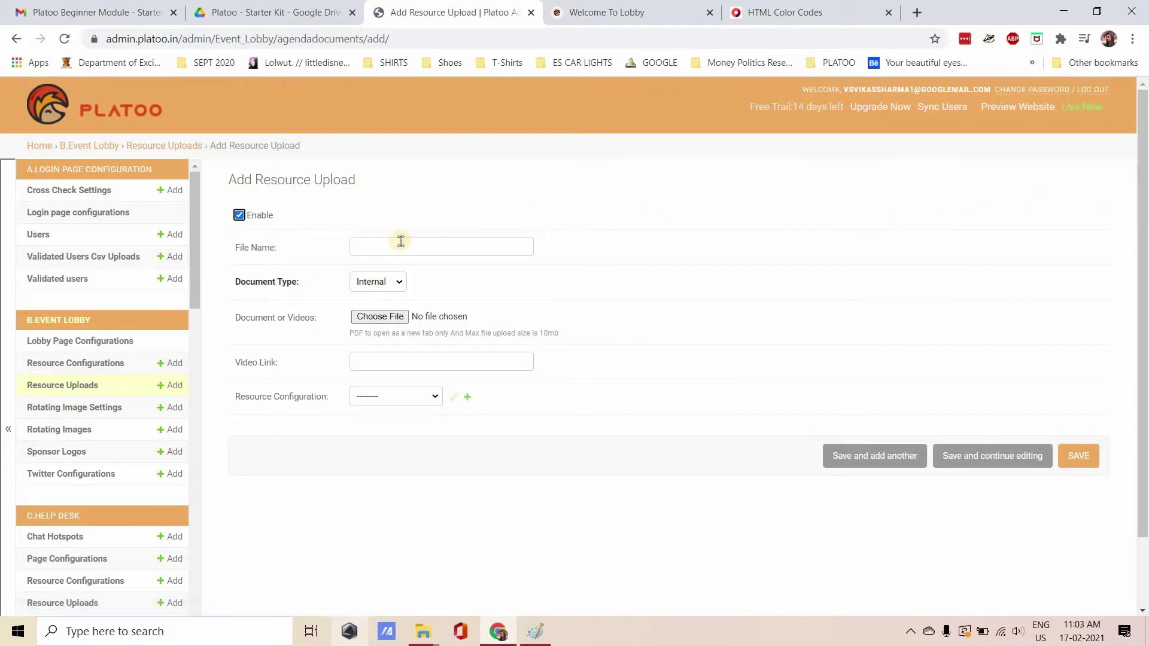
double_click(408, 251)
key("Down")
key("Down")
key("Down")
key("Down")
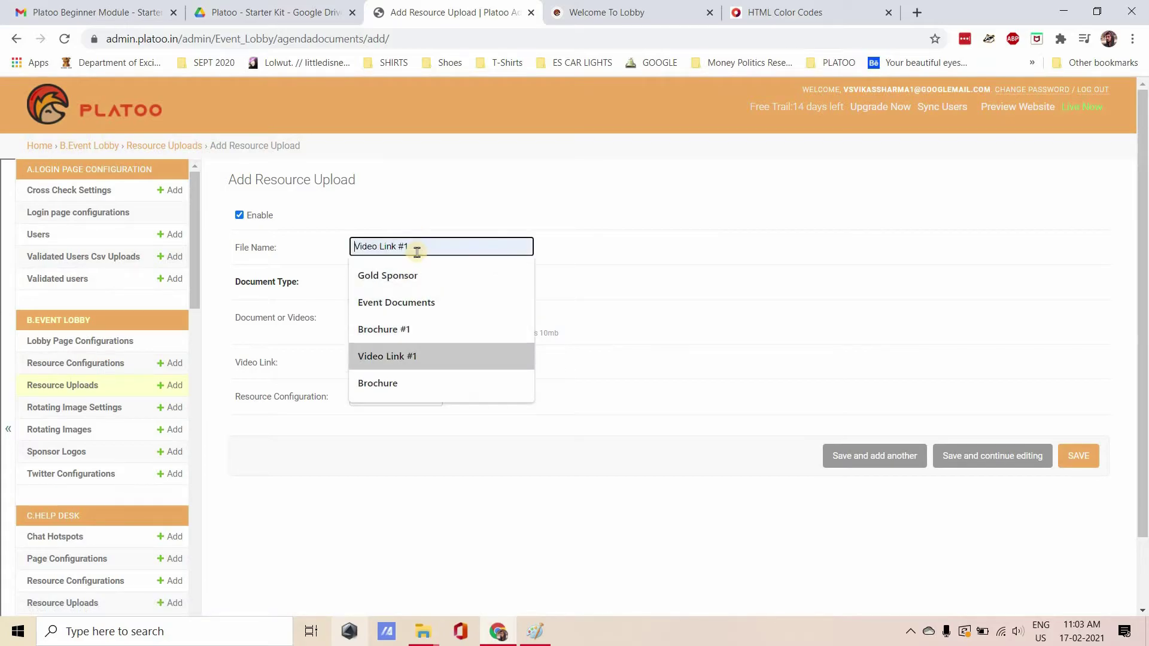
key("Up")
key("Return")
key("BackSpace")
type("2")
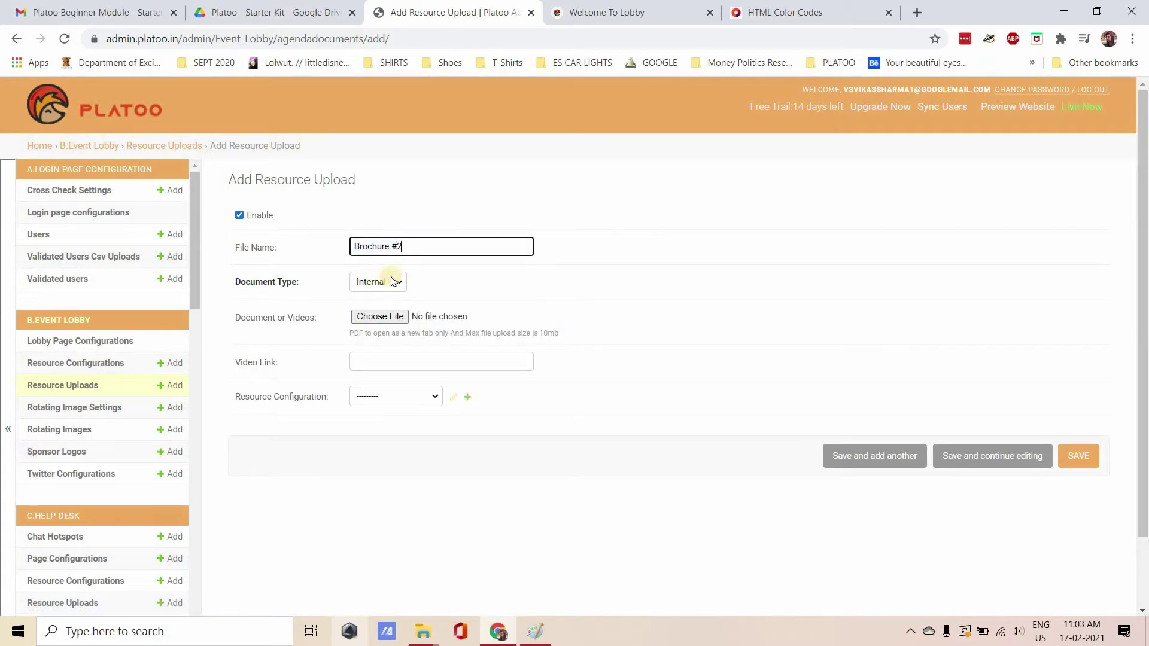
Attach Platoo_PDF_2 from the Sample Resources folder as the document for Brochure #2
left_click(375, 317)
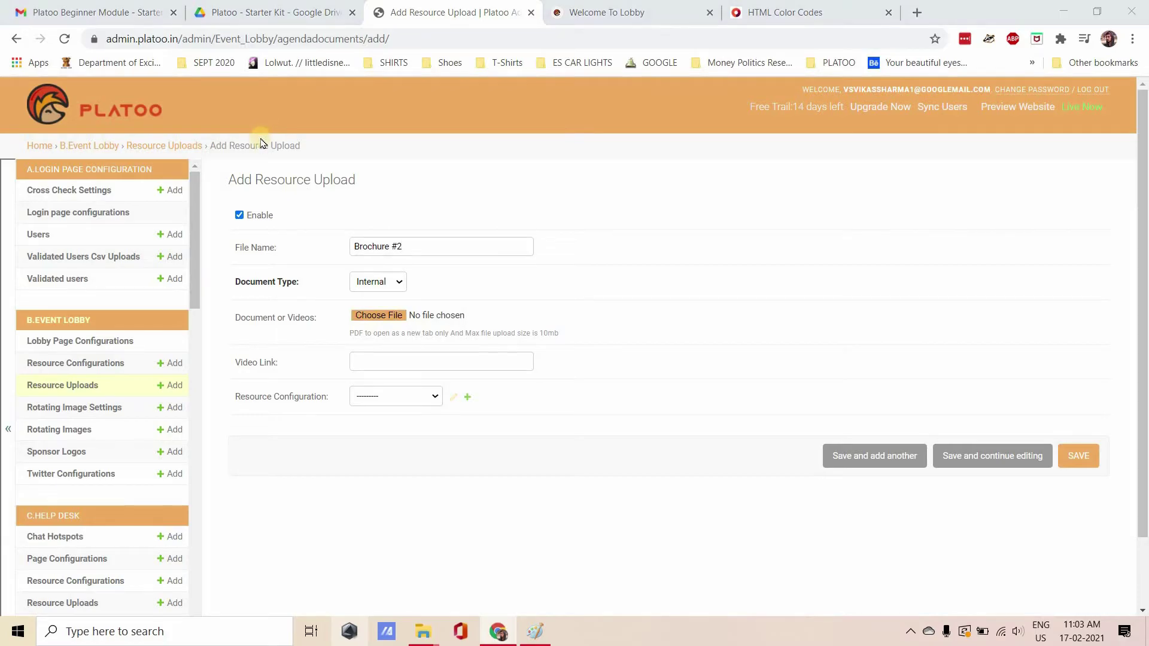
left_click(263, 159)
left_click(898, 549)
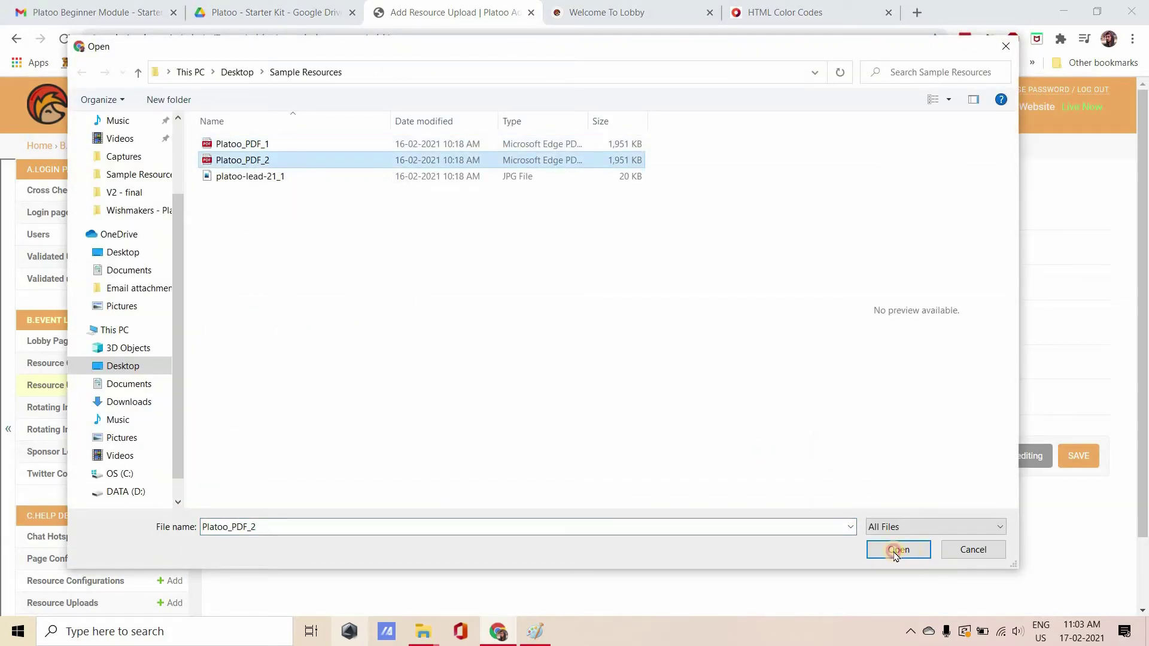
Link Brochure #2 to the Event Documents resource configuration and save the upload
left_click(370, 397)
left_click(383, 421)
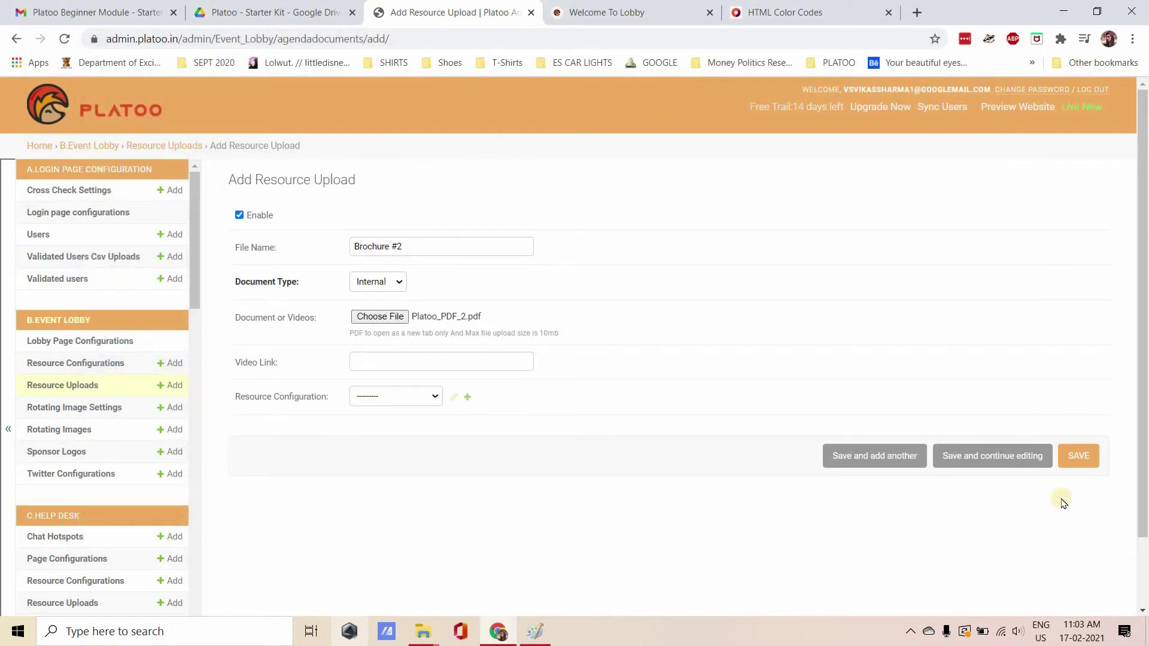
left_click(1077, 461)
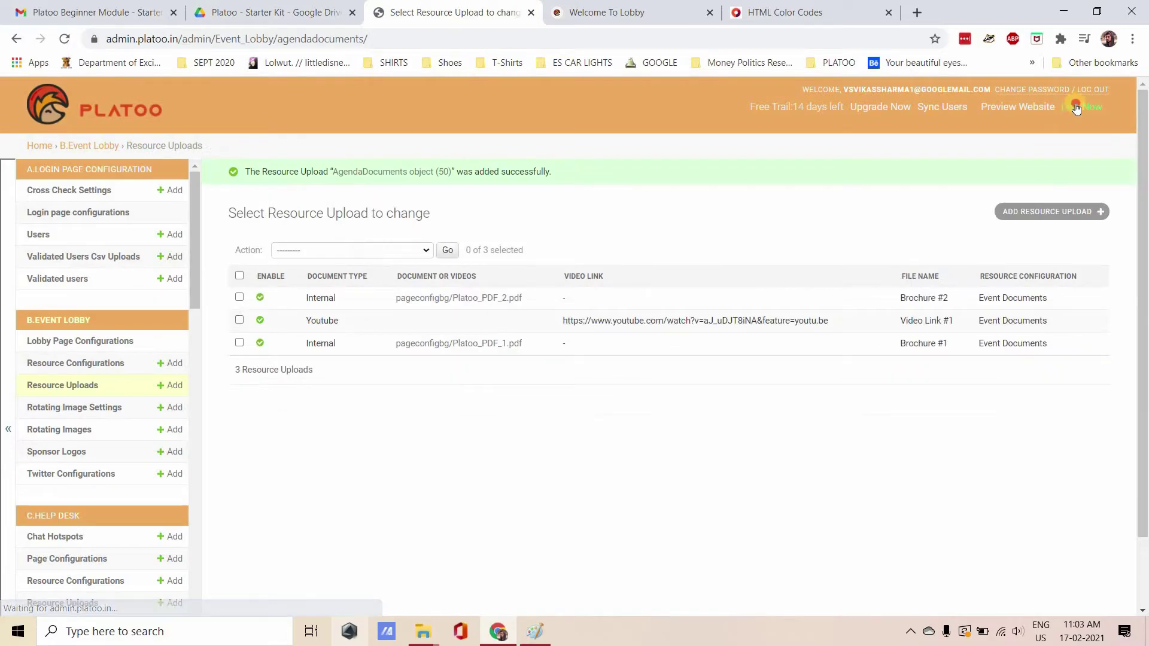
Sign in to the live event site with the first suggested e-mail and open the Event Documents resources in the lobby
left_click(1075, 109)
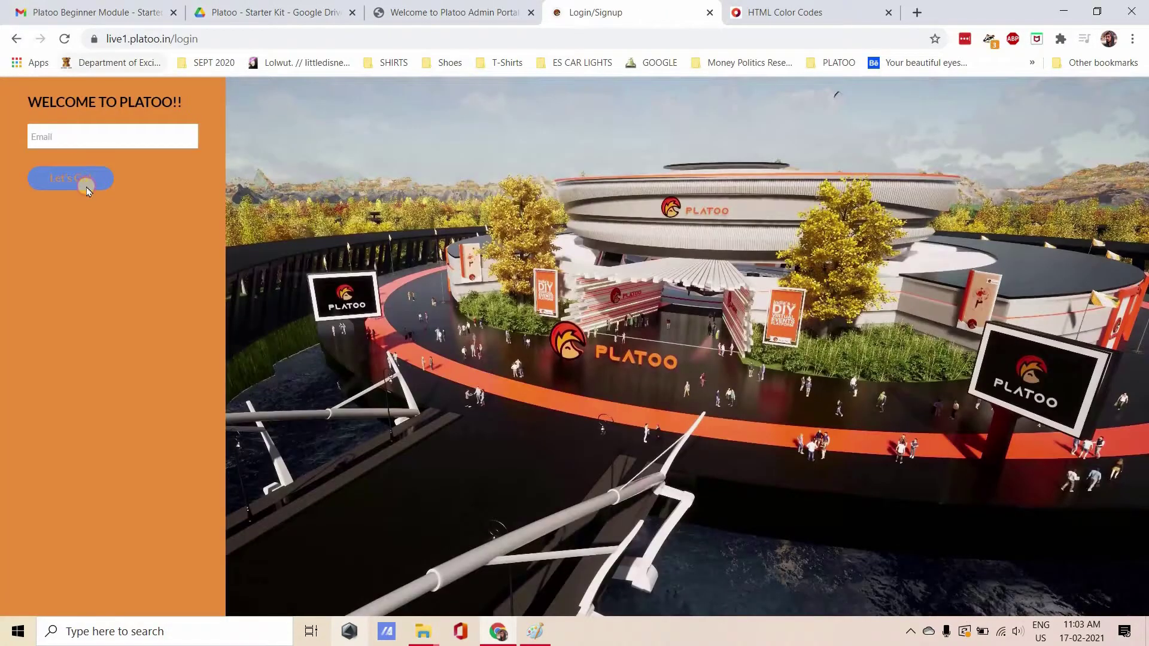
left_click(87, 191)
key("Down")
key("Return")
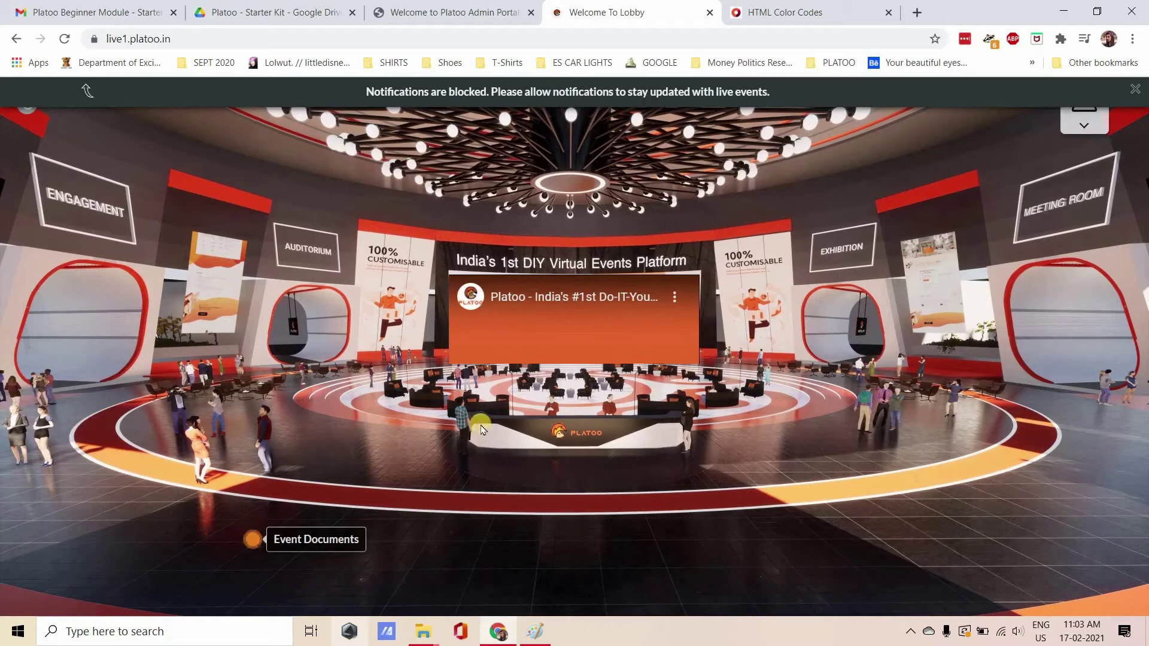
left_click(251, 539)
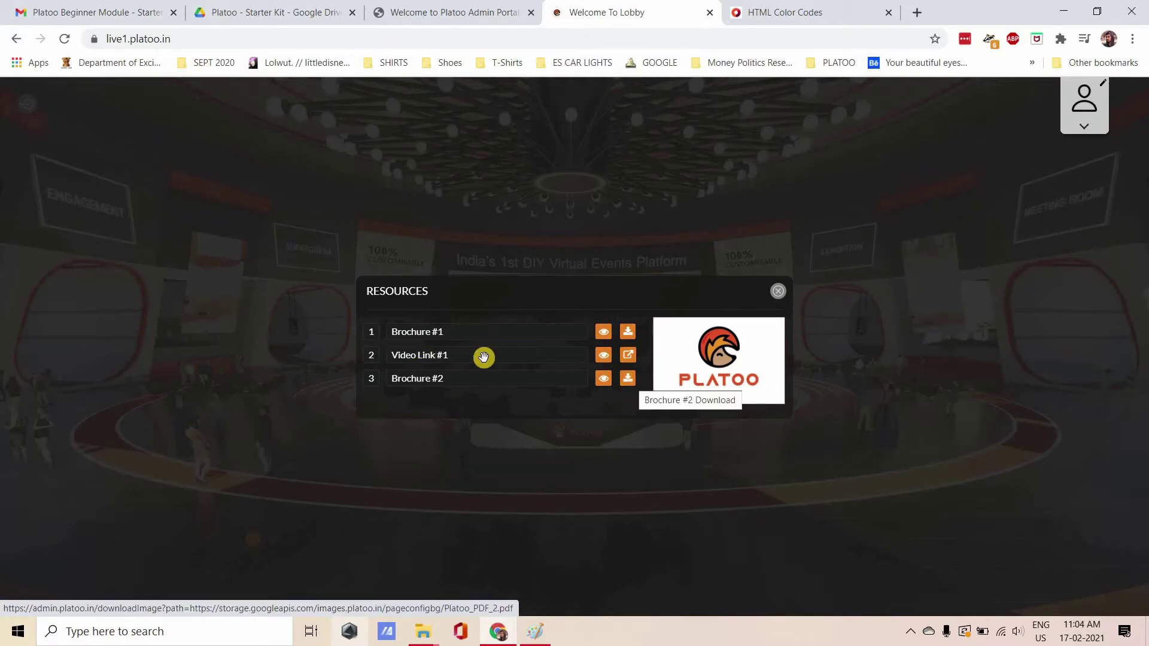
Check Video Link #1 both in the lobby player and on its YouTube page, and close the resources list
left_click(604, 355)
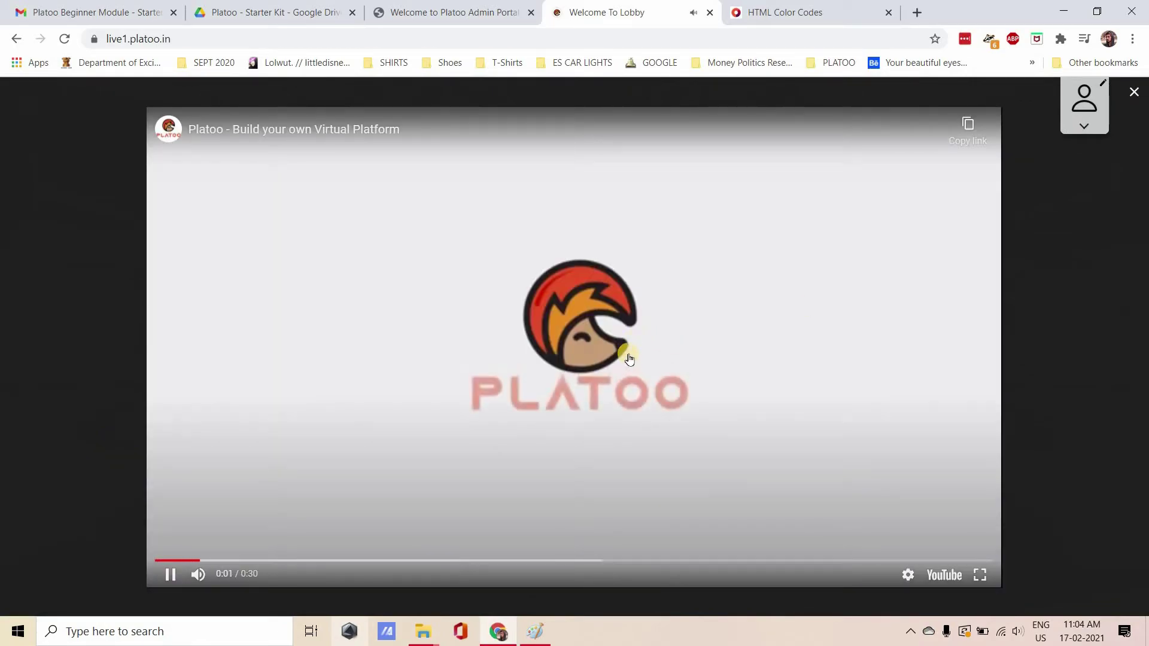
key("Escape")
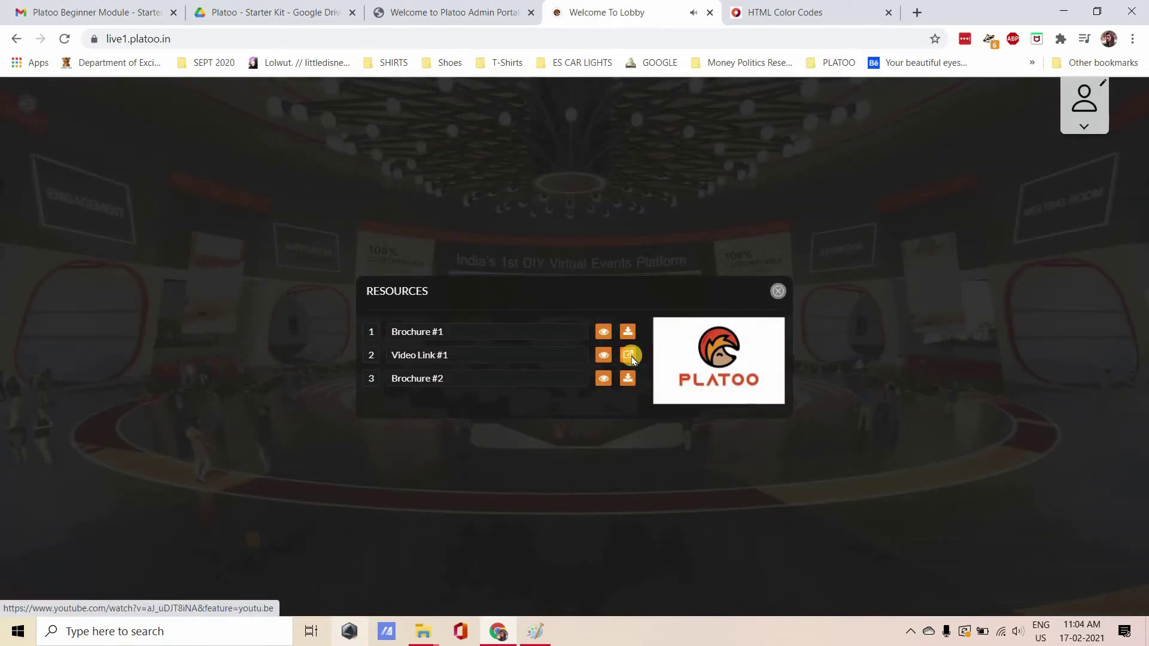
left_click(630, 356)
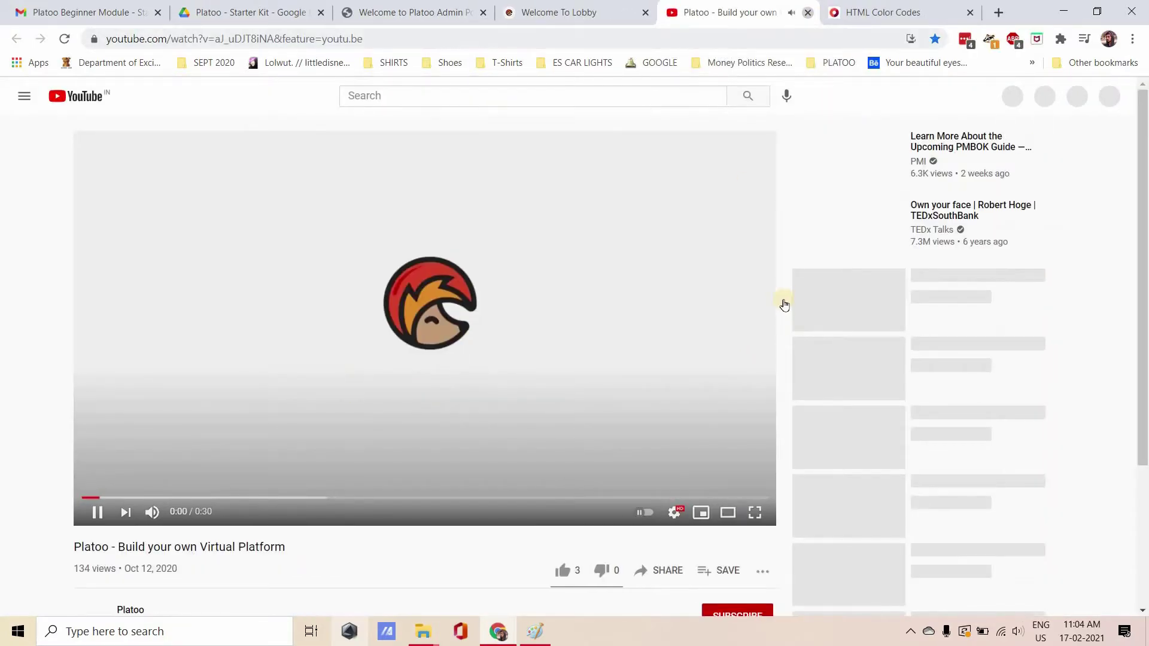
key("ctrl+w")
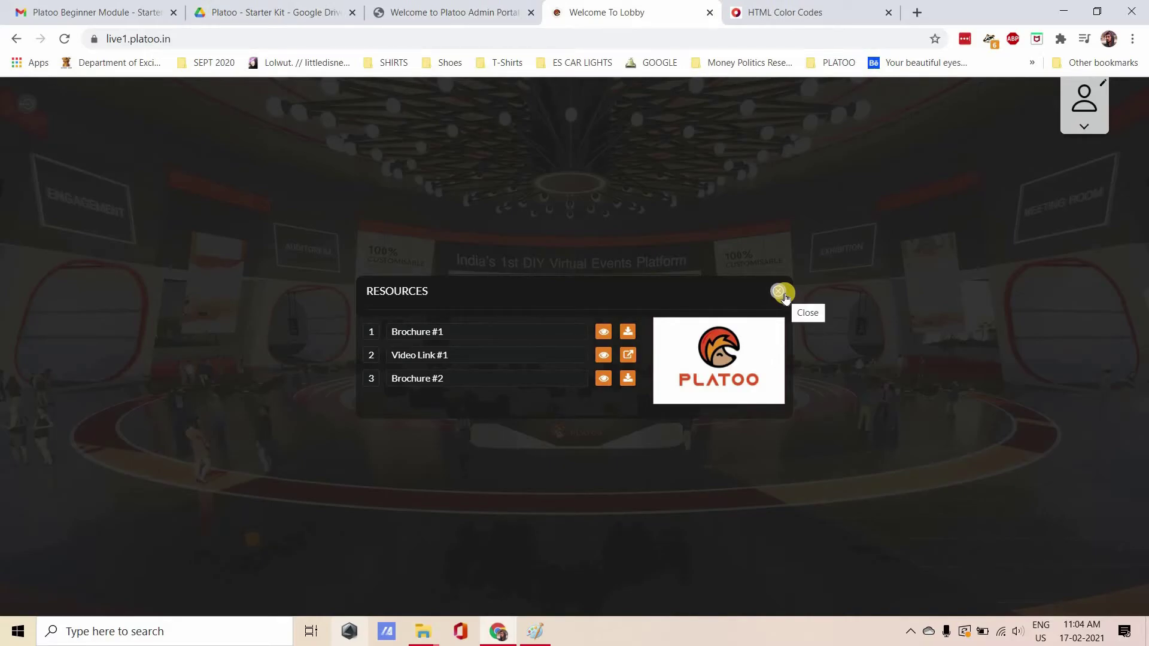
left_click(346, 564)
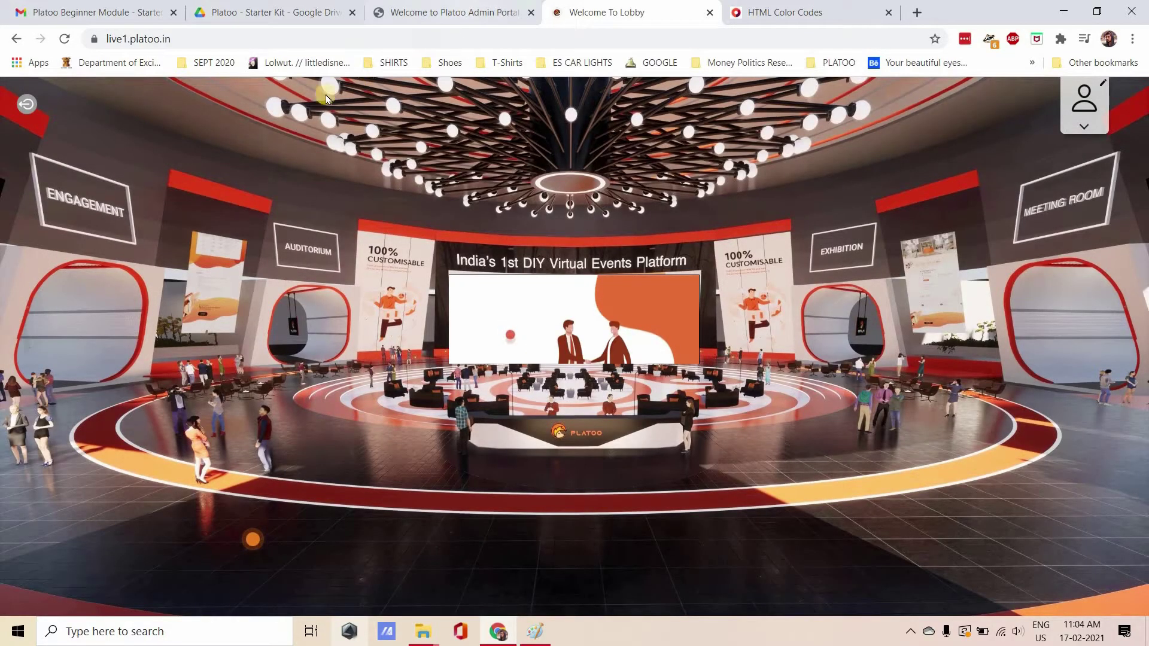
Open a blank rotating image setting form for the event lobby in the admin portal
left_click(466, 13)
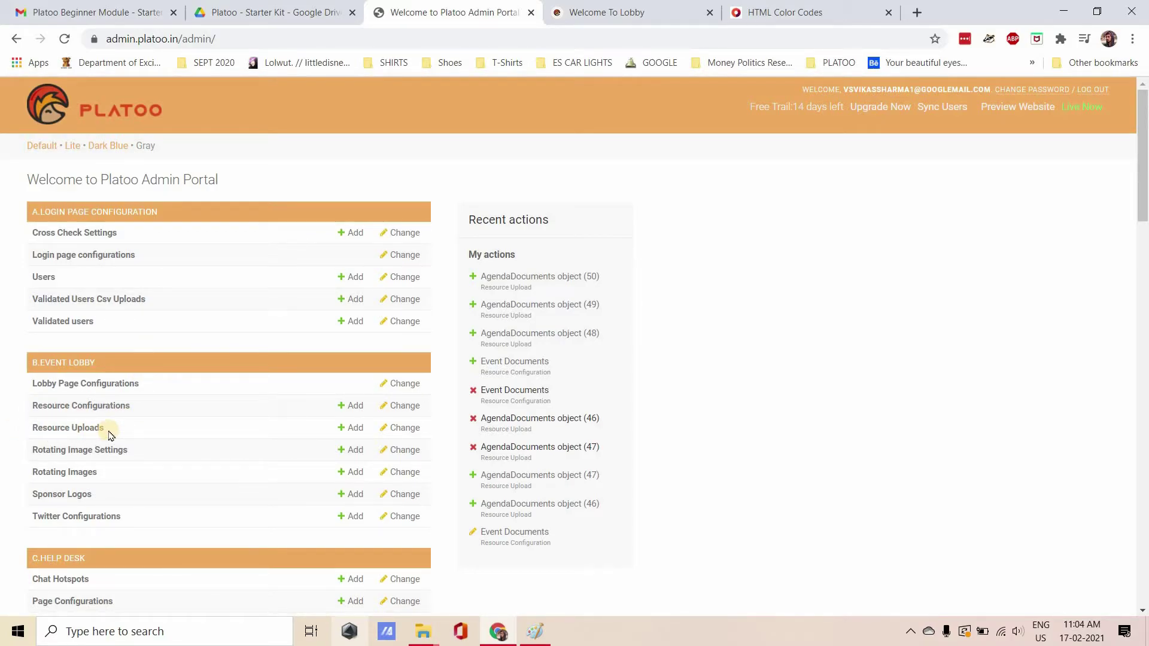
left_click(63, 454)
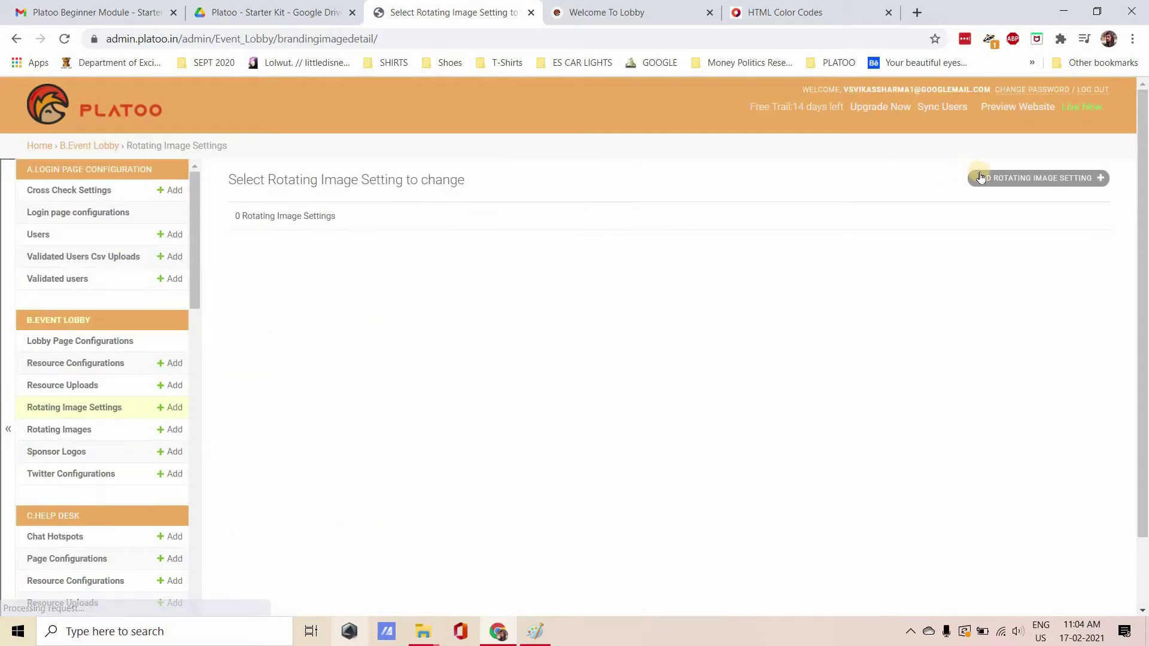
left_click(970, 188)
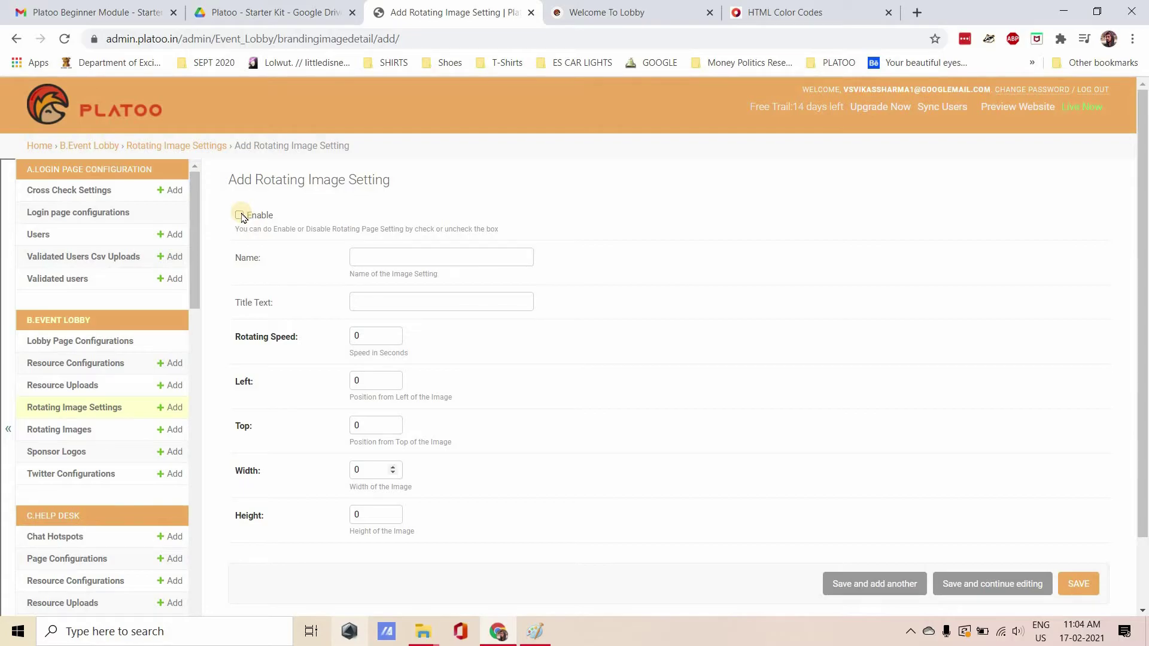
Enable the rotating image setting, name it Pic Set #1, title it Memories and set the rotating speed to 5 seconds
left_click(407, 255)
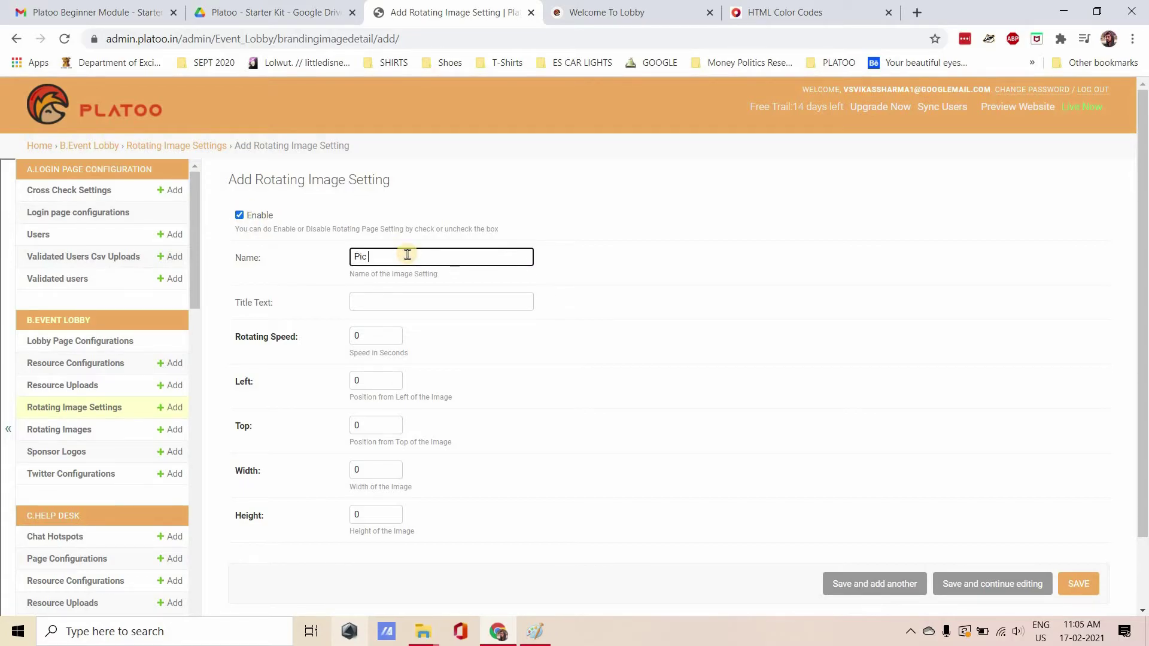
type("Pic Set #1")
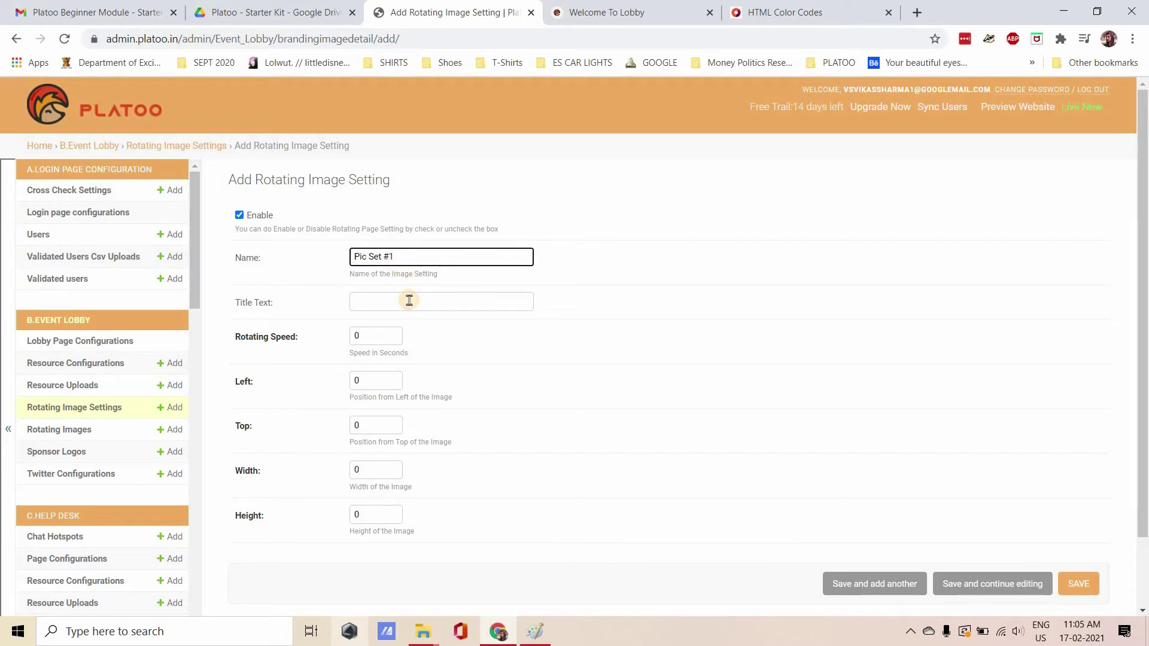
left_click(504, 304)
left_click(602, 288)
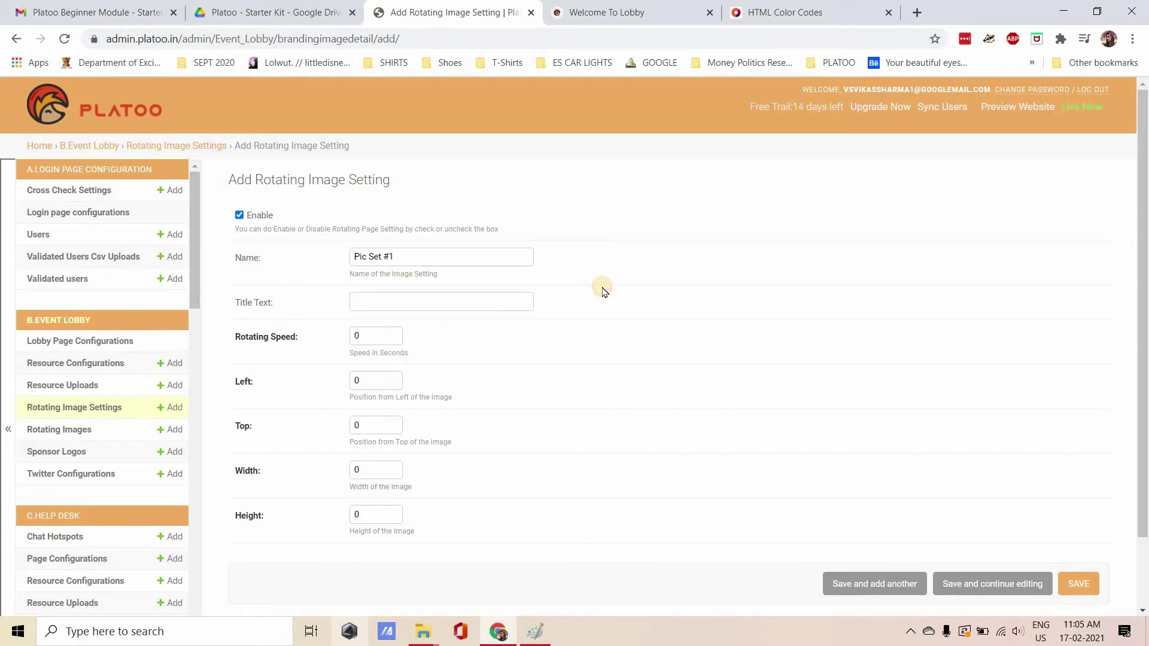
key("Tab")
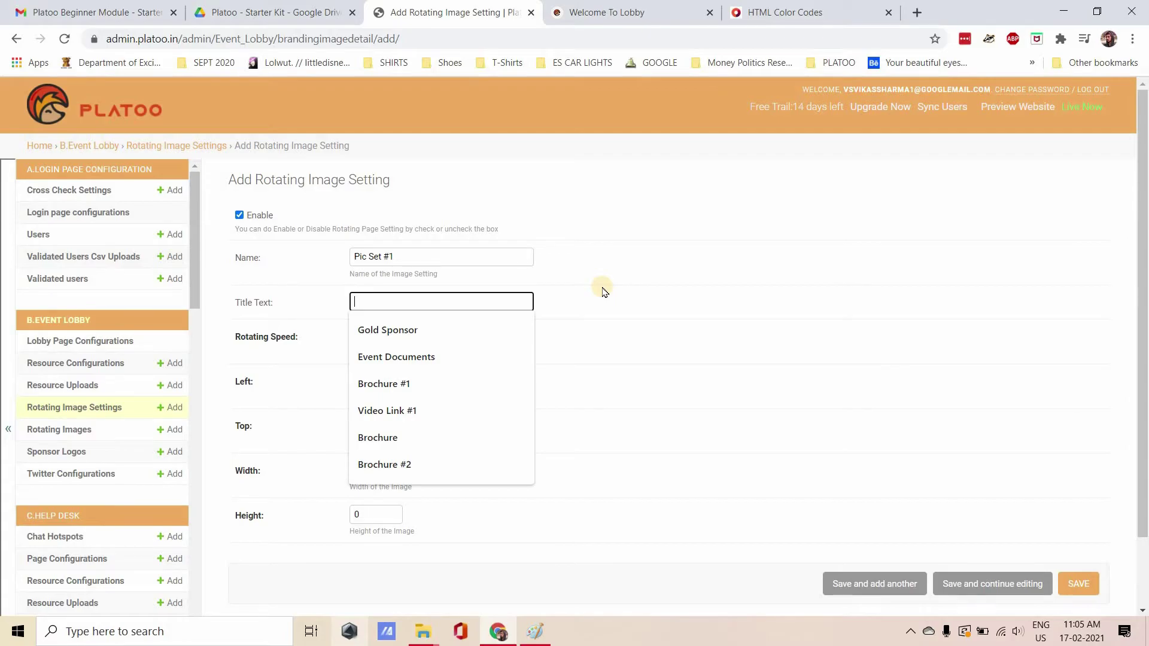
type("Memories")
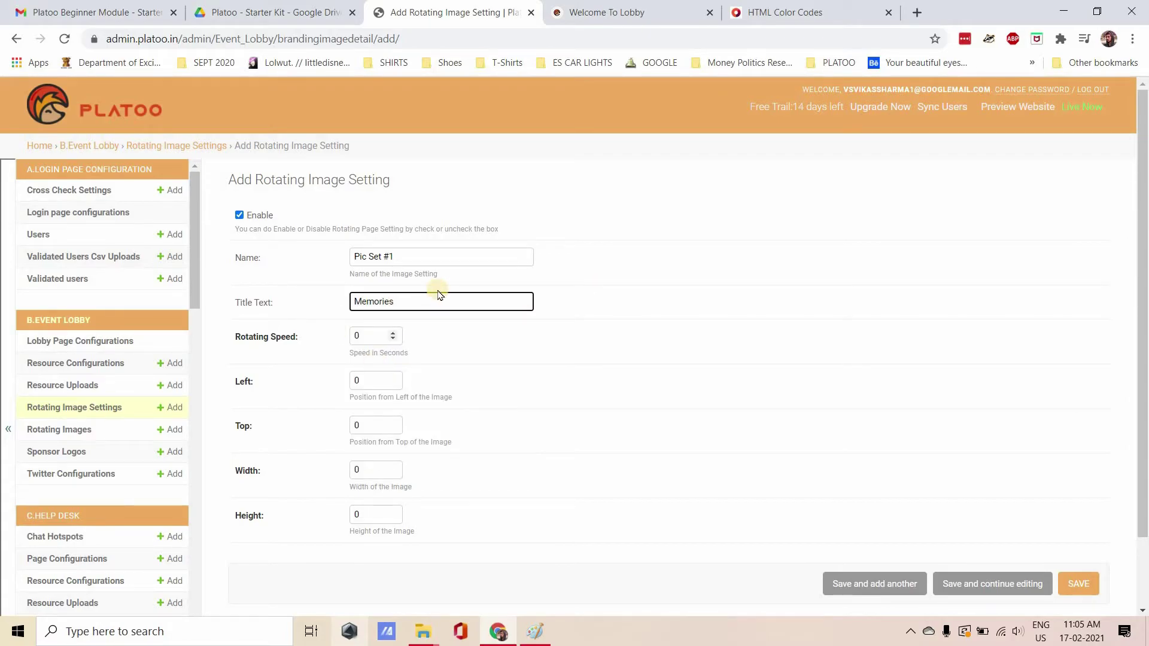
key("Tab")
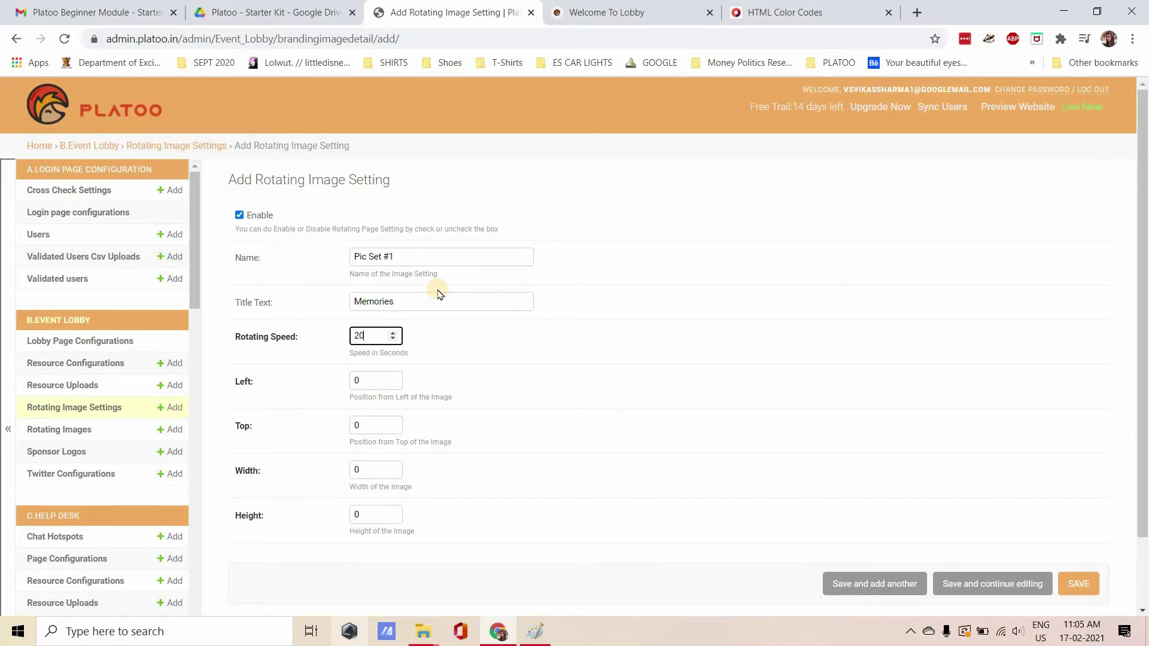
key("BackSpace")
Set the rotating image position to Left 291 and Top 217, using the panel's corner coordinates from the lobby background in Paint
left_click(370, 381)
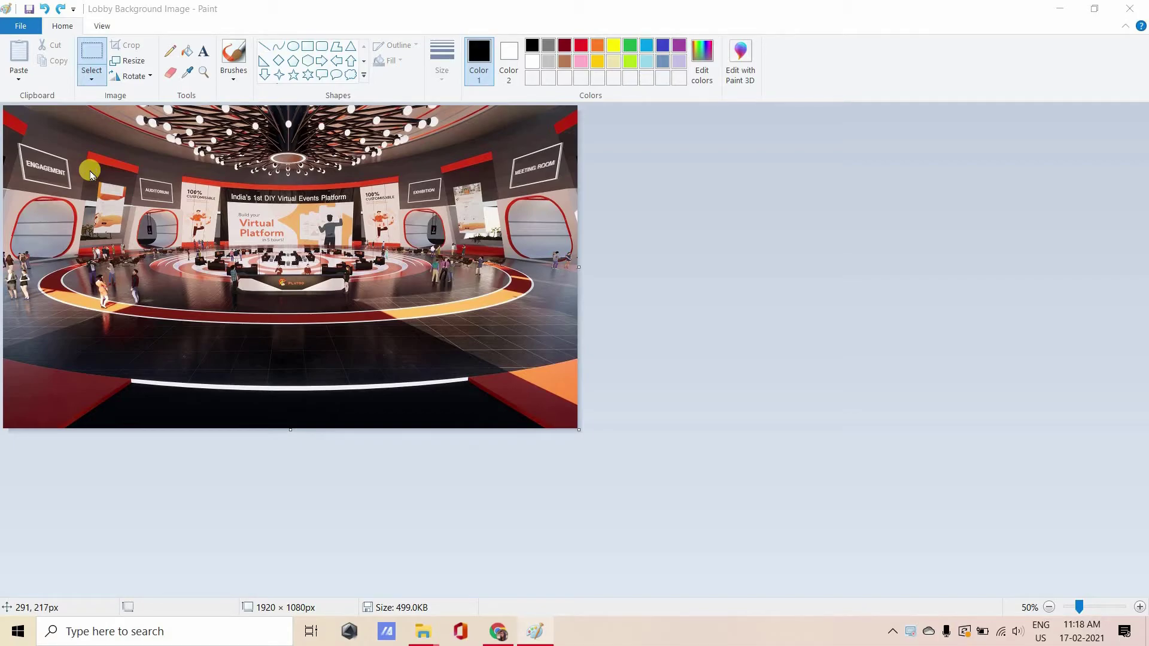
key("alt+Tab")
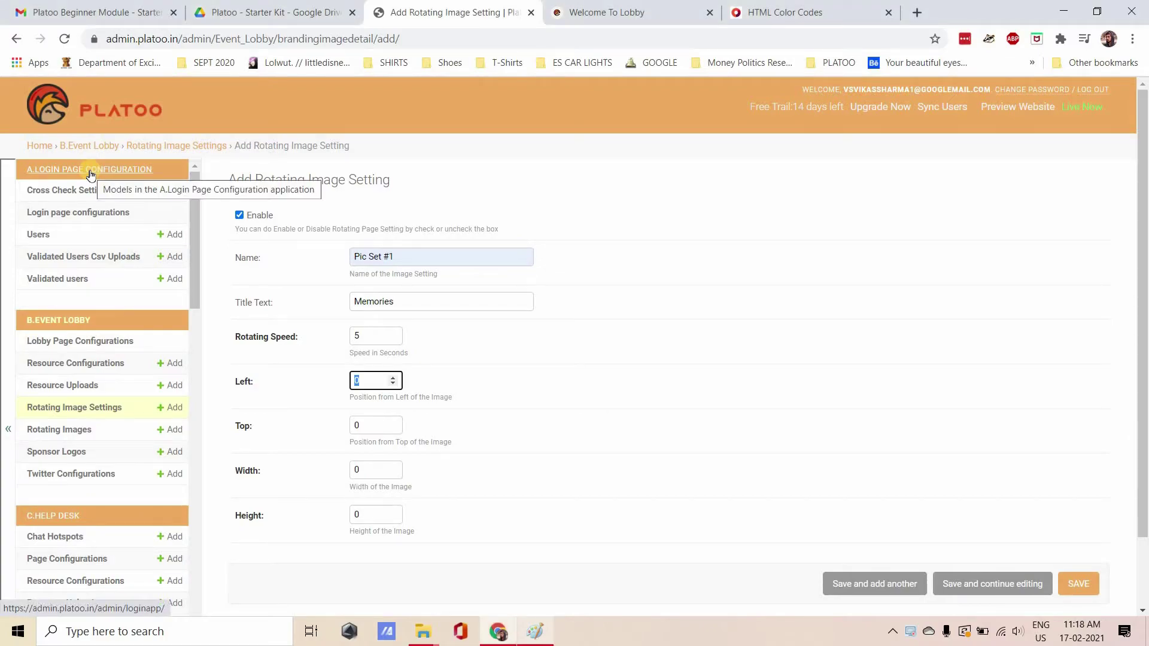
type("291")
key("Tab")
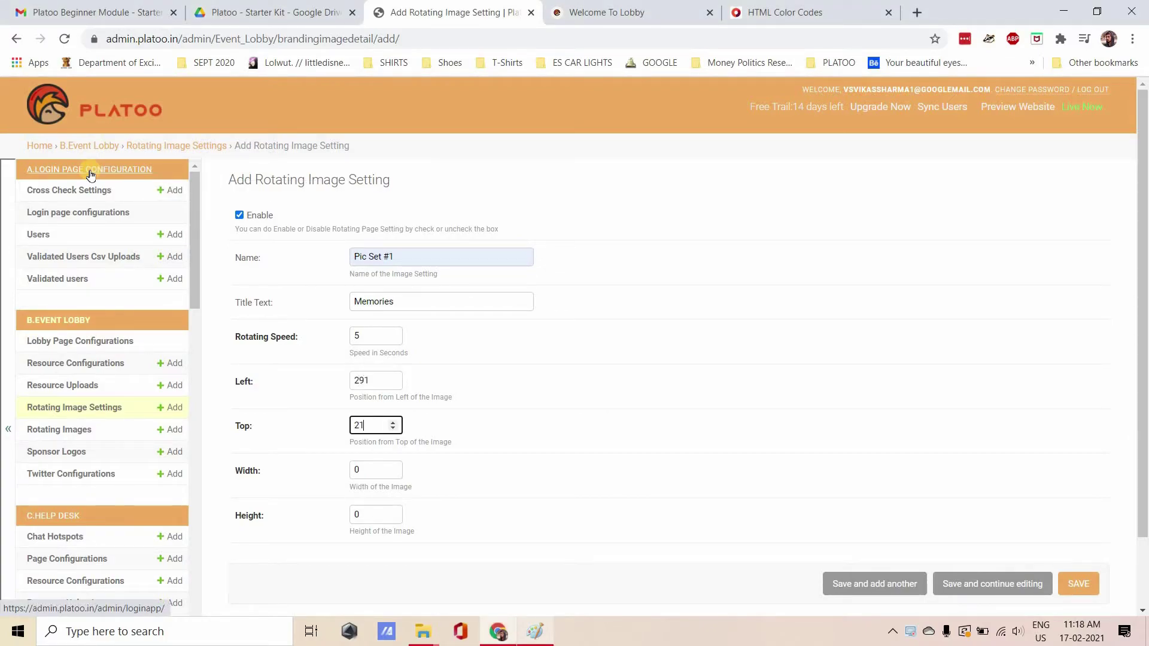
key("Tab")
Measure the wall panel beside Engagement in Paint, set the image width to 149 and height to 269, and save the setting
key("alt+Tab")
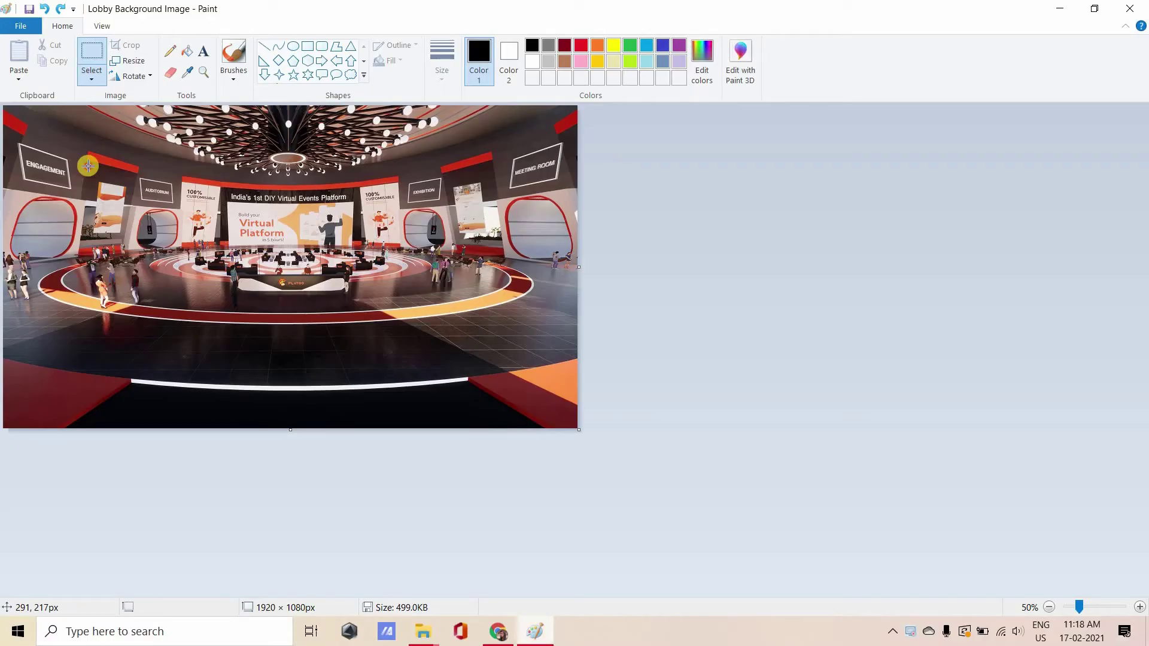
left_click_drag(88, 166, 132, 246)
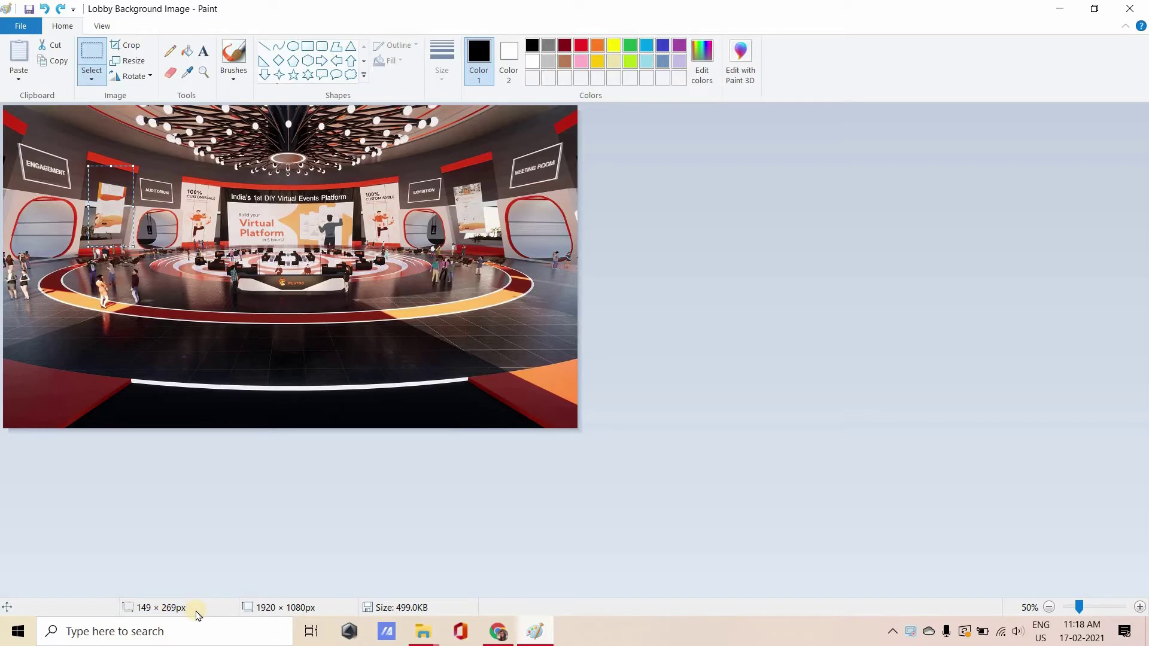
key("alt+Tab")
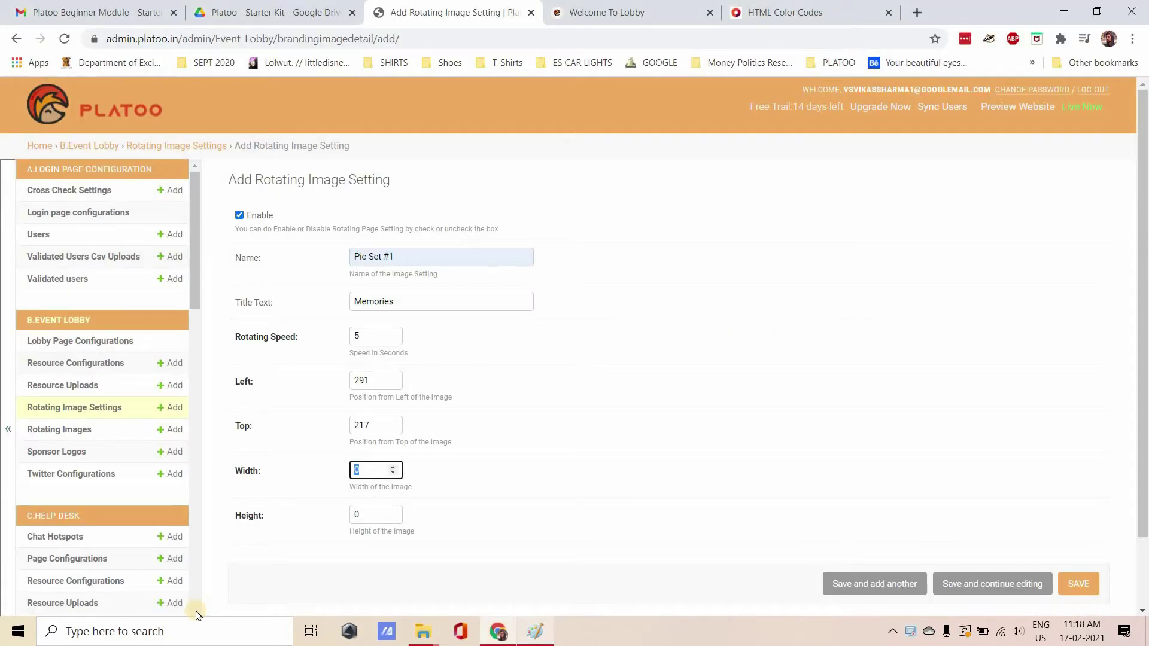
key("Tab")
type("2")
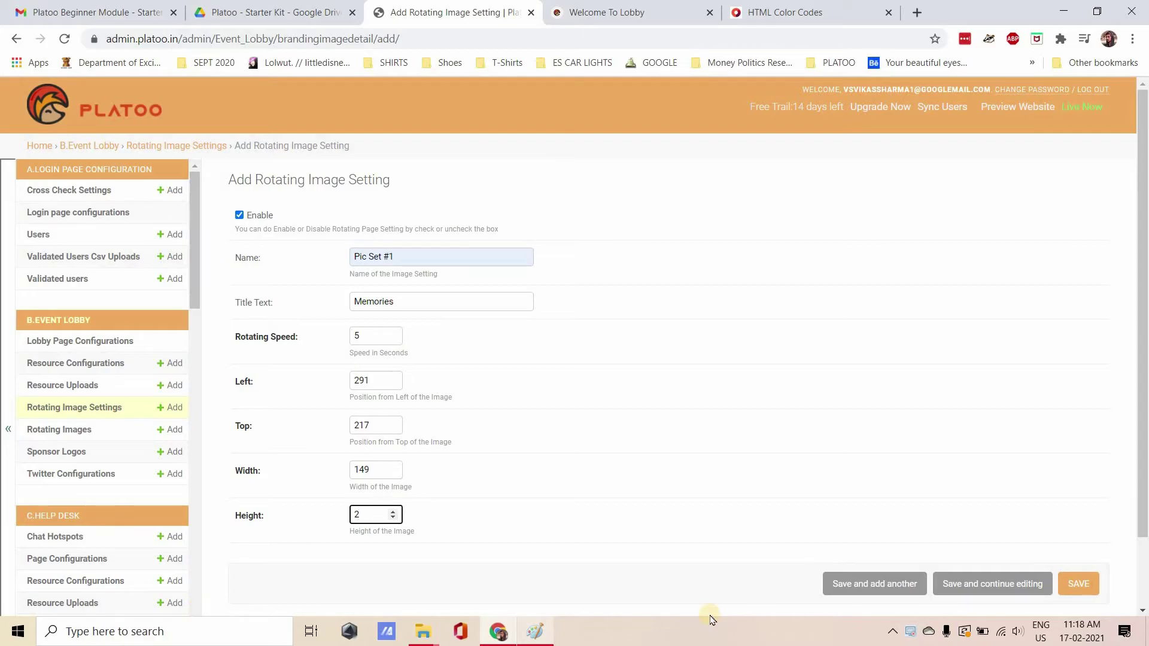
left_click(1079, 584)
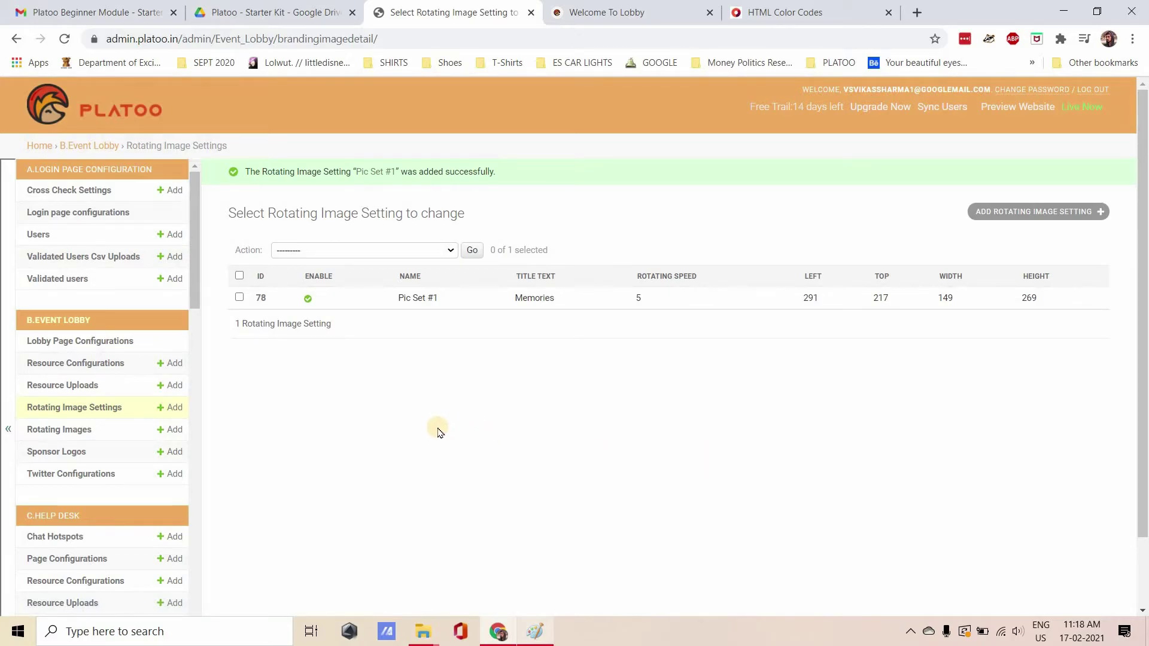
Start a new rotating image and browse to the Platoo - Starter Kit folder on the Desktop for its file
left_click(72, 436)
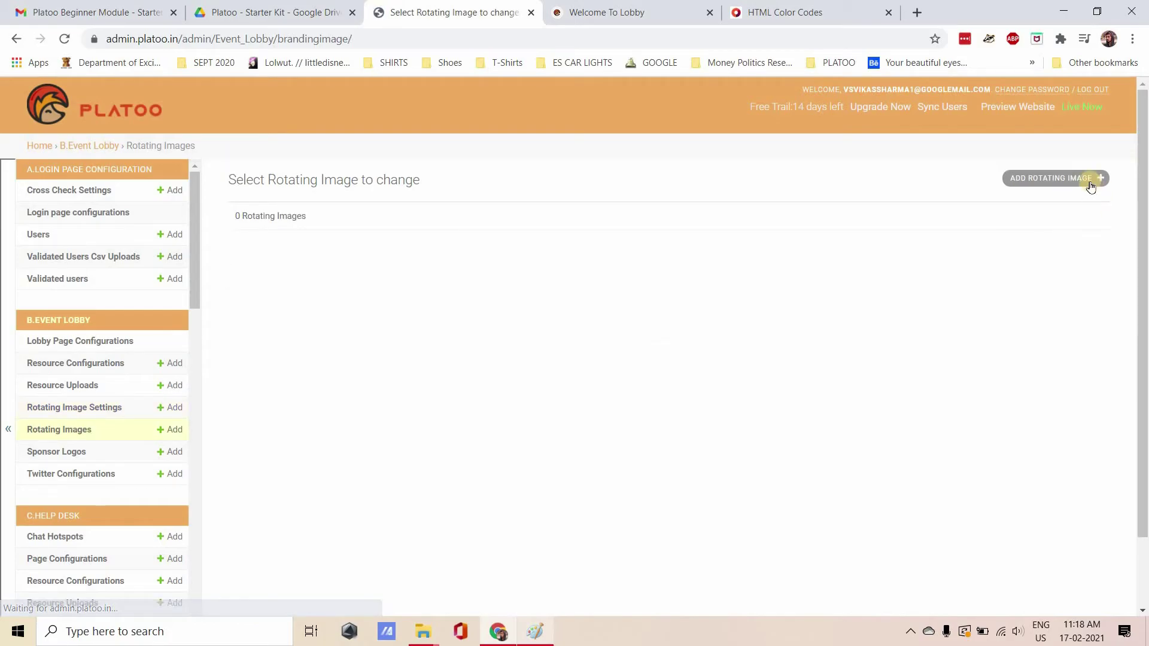
left_click(395, 219)
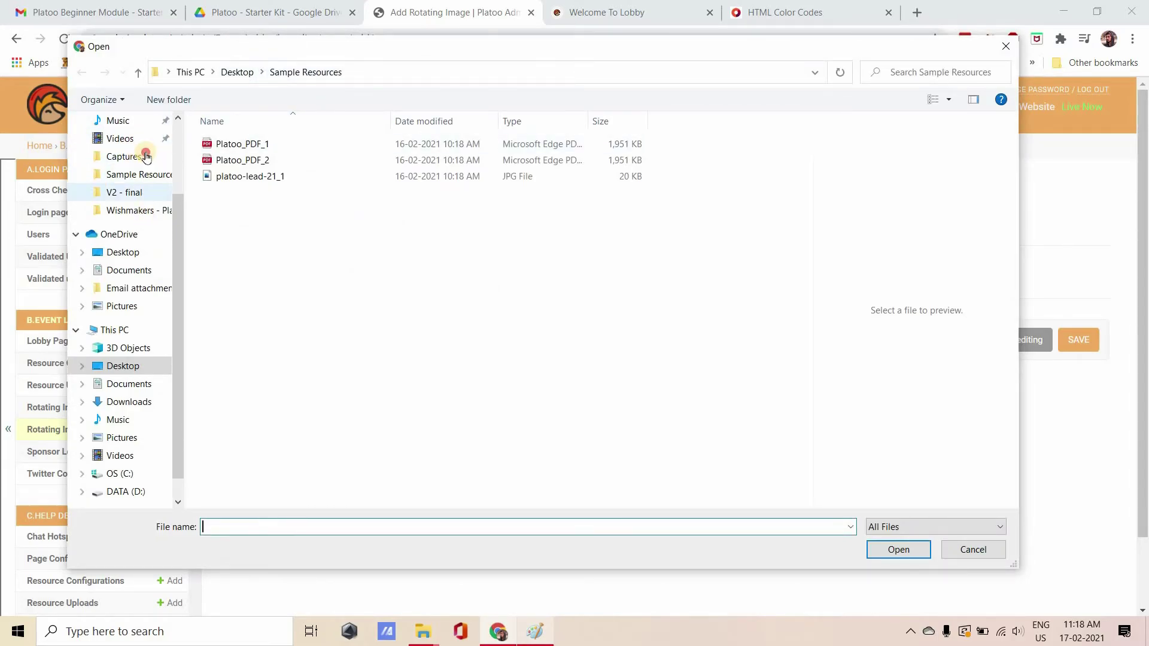
scroll(146, 155, "up", 2)
key("alt+Up")
key("Left")
key("Return")
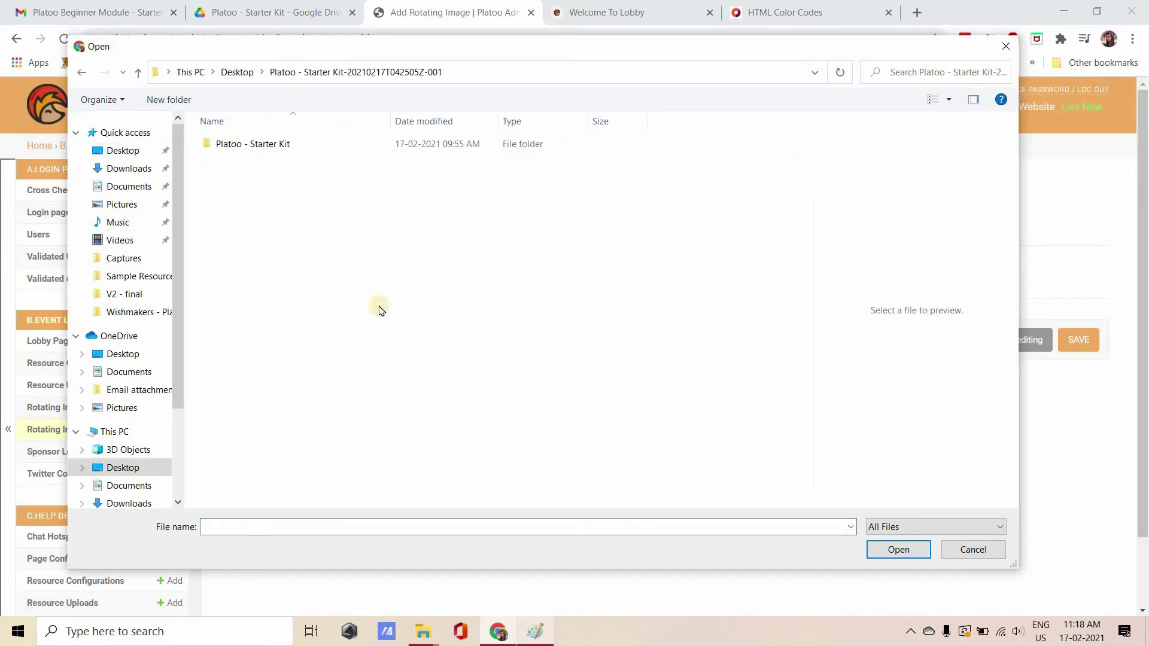
key("Down")
key("Return")
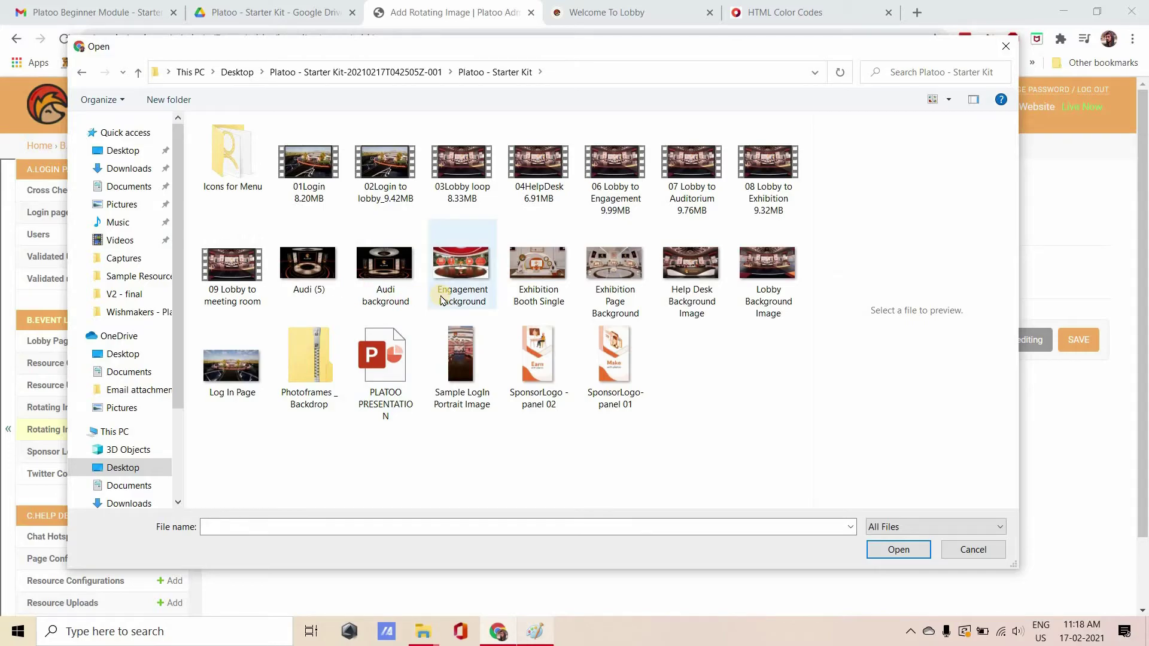
Choose the Engagement Background image, assign it to Pic Set #1 and save the rotating image
key("Left")
key("Left")
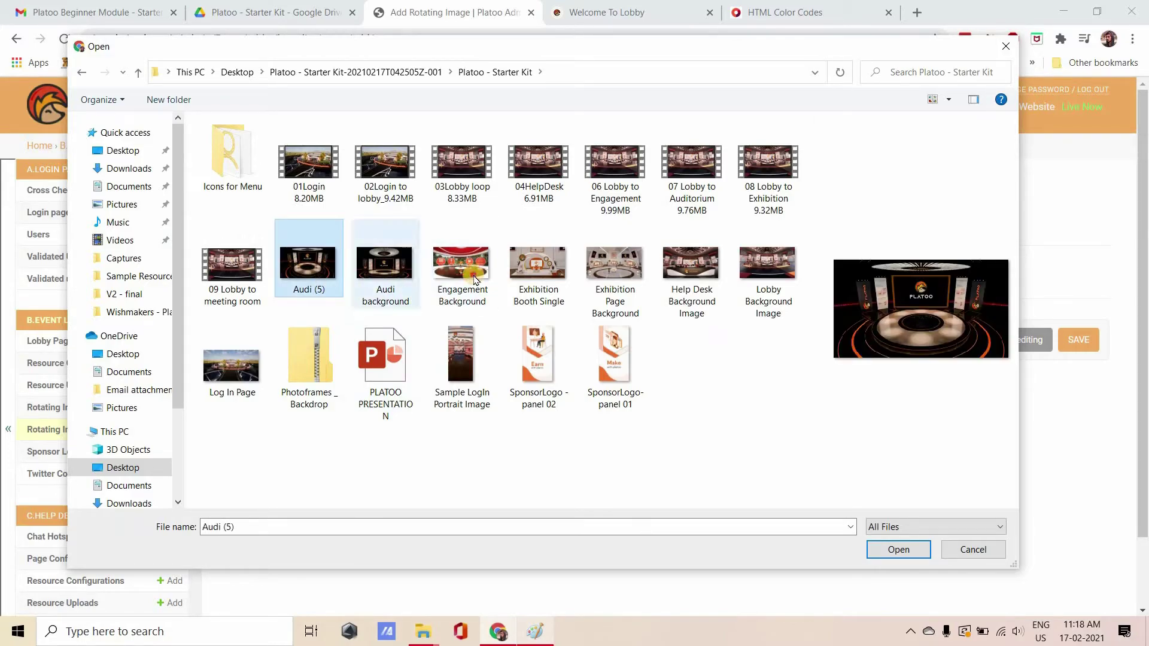
key("Right")
key("Right")
left_click(899, 550)
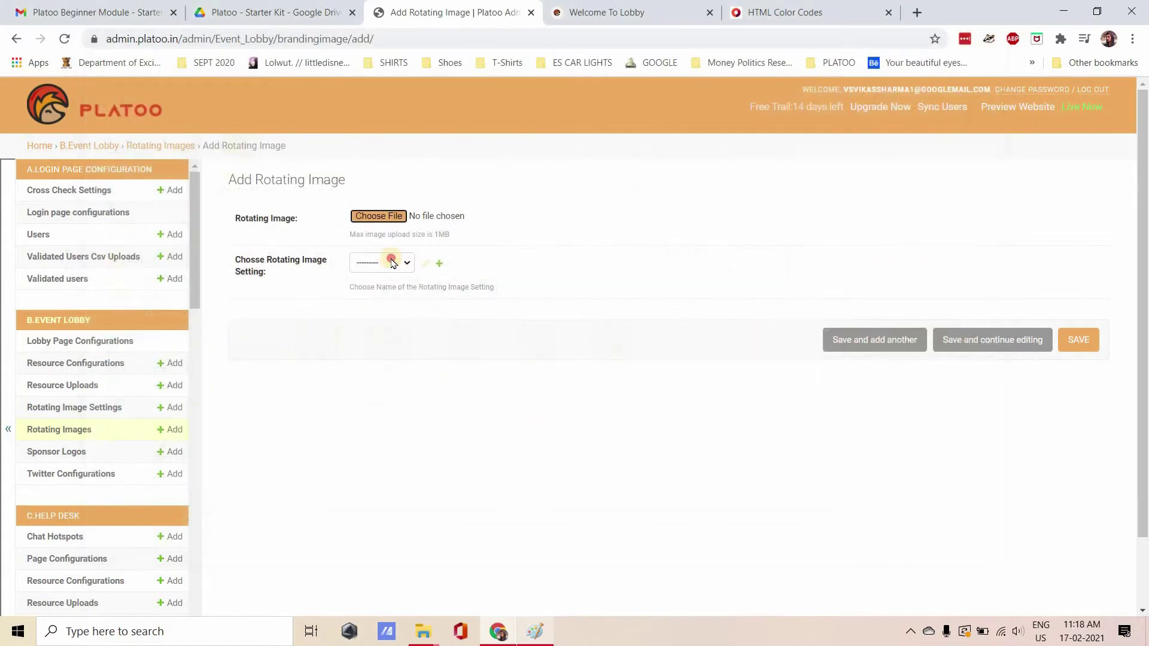
left_click(383, 263)
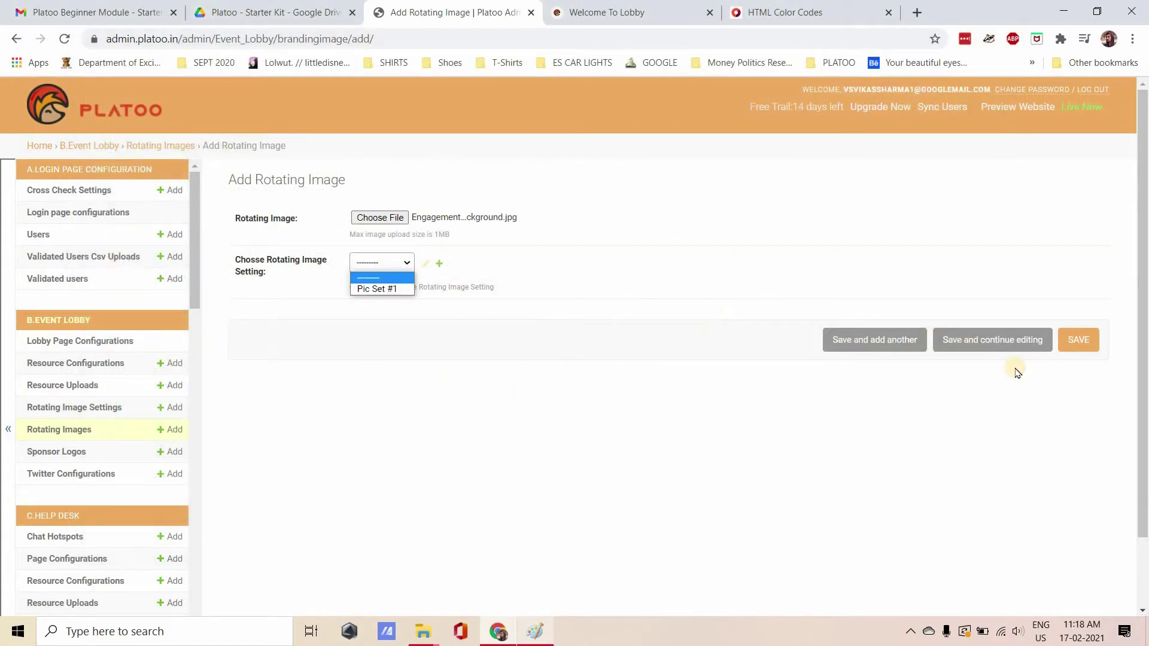
key("Down")
left_click(1081, 339)
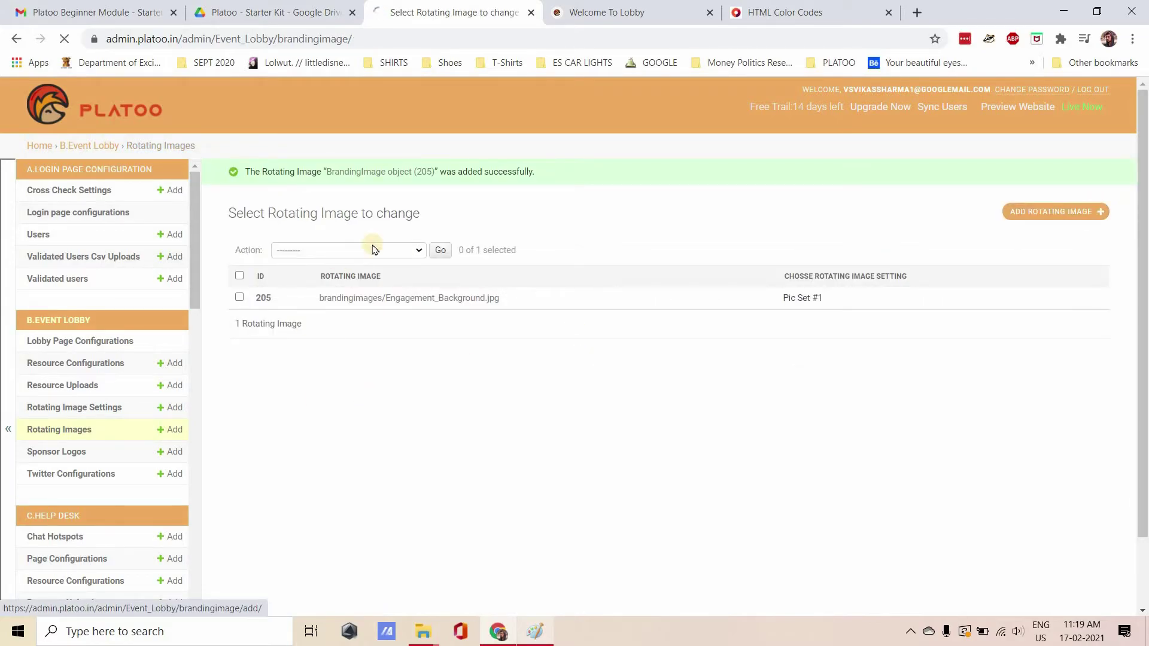
Add Exhibition Booth Single.jpg as another rotating image in Pic Set #1 and save it
key("alt+Left")
left_click(395, 219)
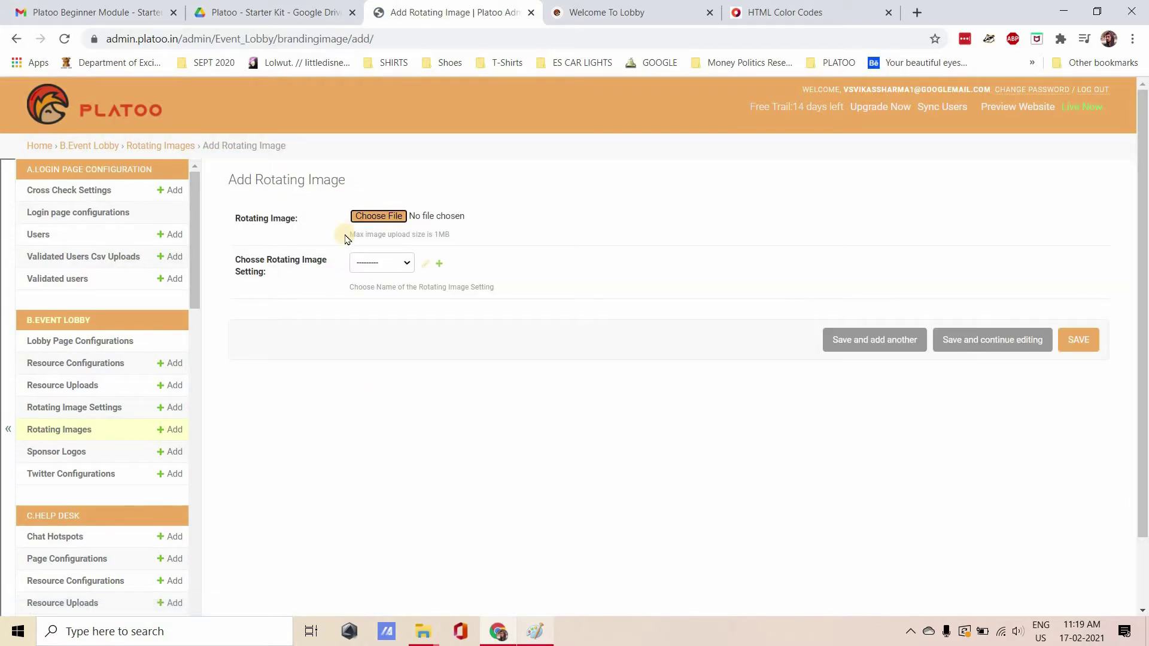
left_click(543, 249)
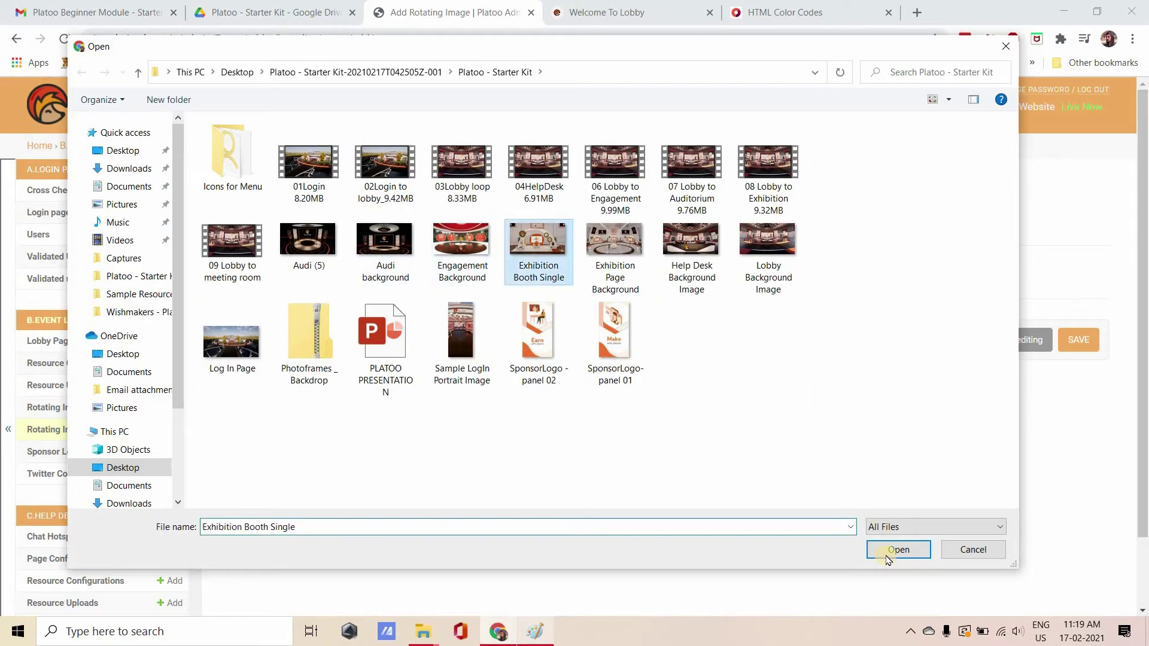
left_click(895, 549)
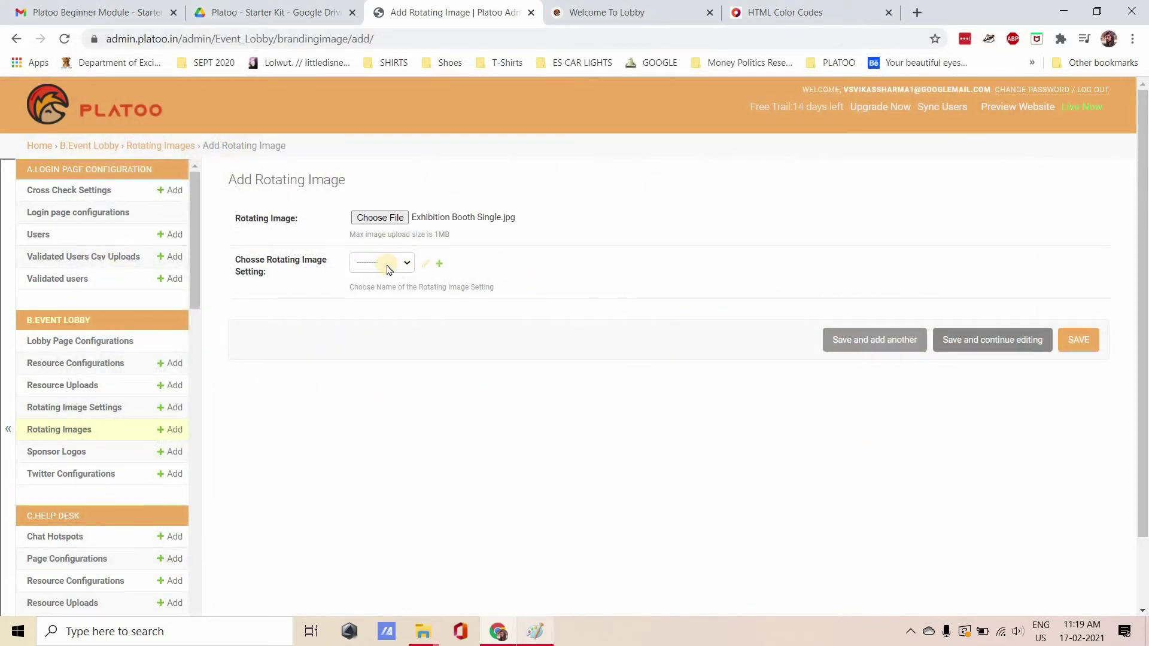
left_click(985, 340)
left_click(382, 262)
left_click(379, 290)
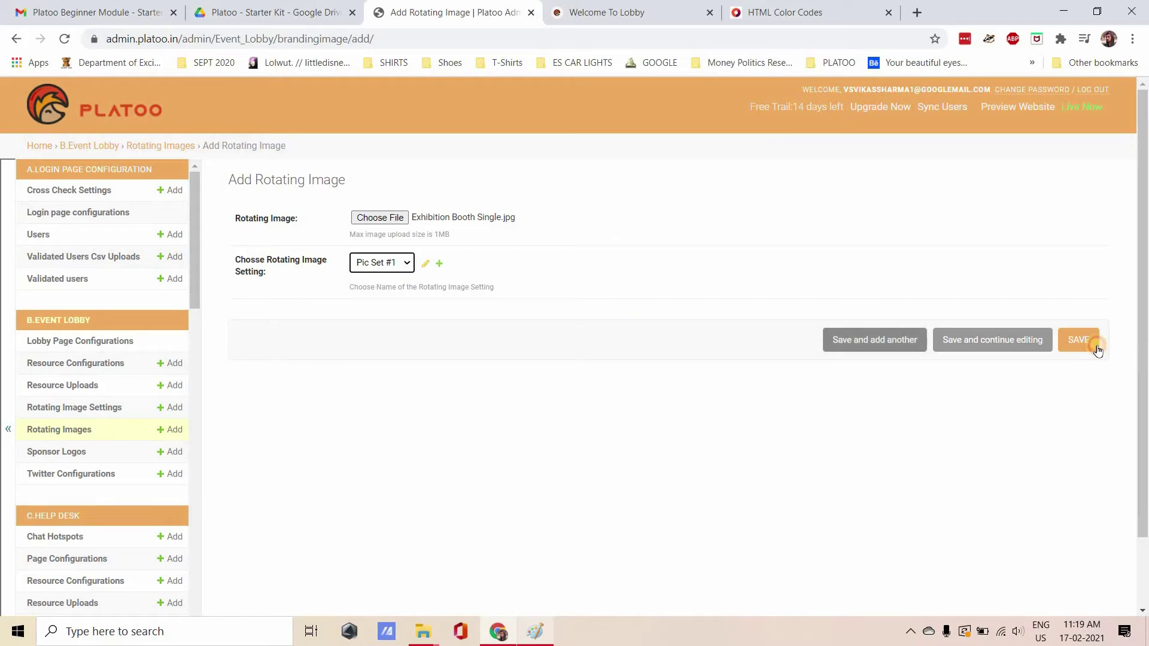
left_click(1096, 347)
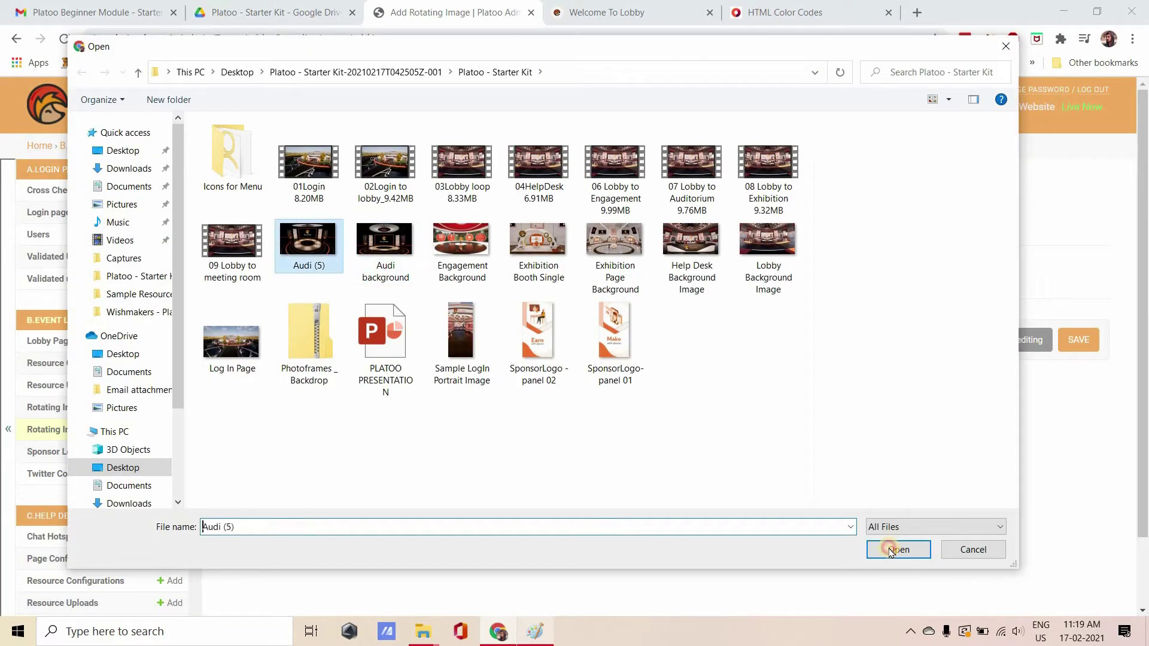
Upload Audi (5).jpg as a third rotating image, assign it to Pic Set #1 and save
left_click(899, 549)
left_click(391, 264)
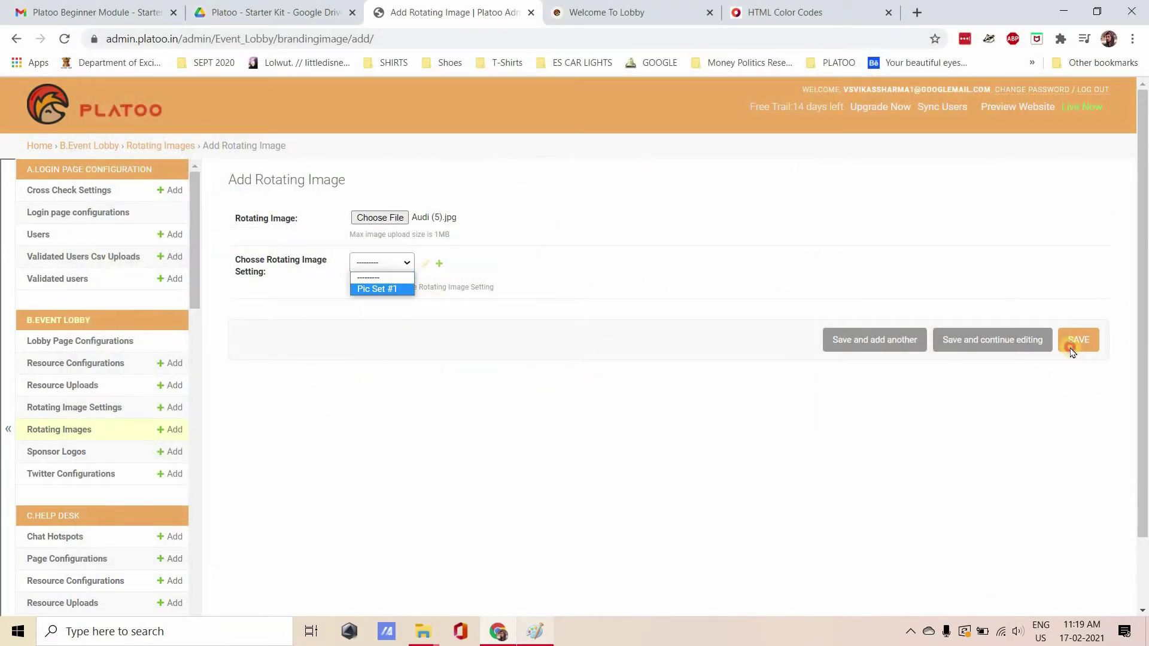
left_click(385, 288)
left_click(1071, 352)
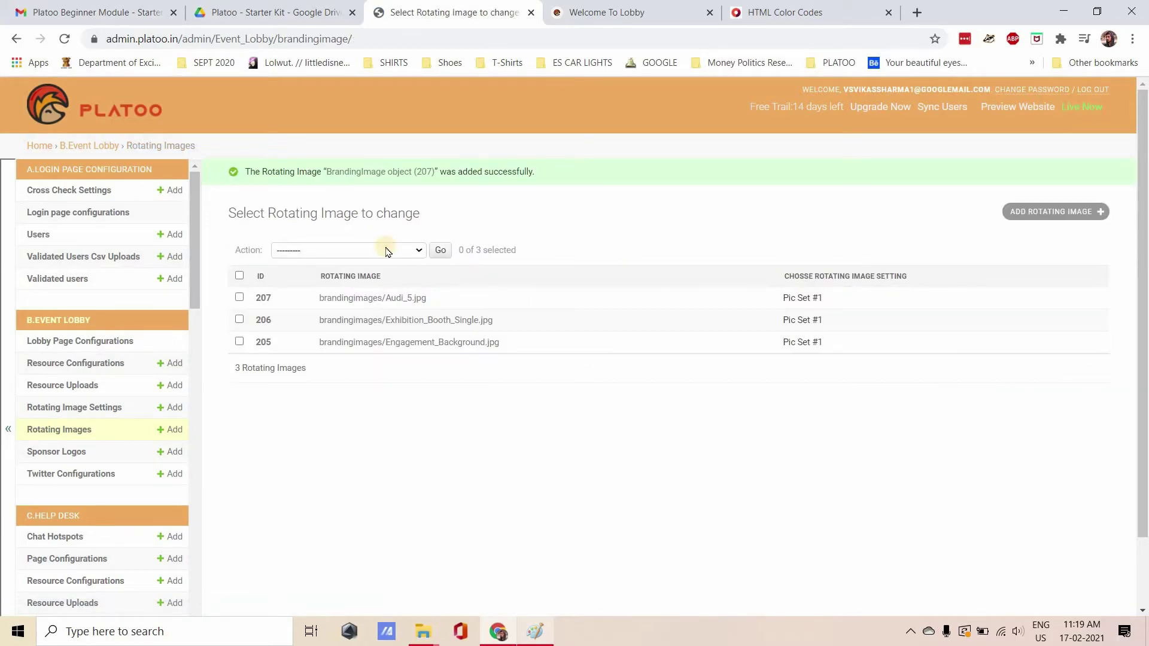
Publish the changes live, reload the event lobby to check the rotating images, and return to the admin portal
left_click(1085, 109)
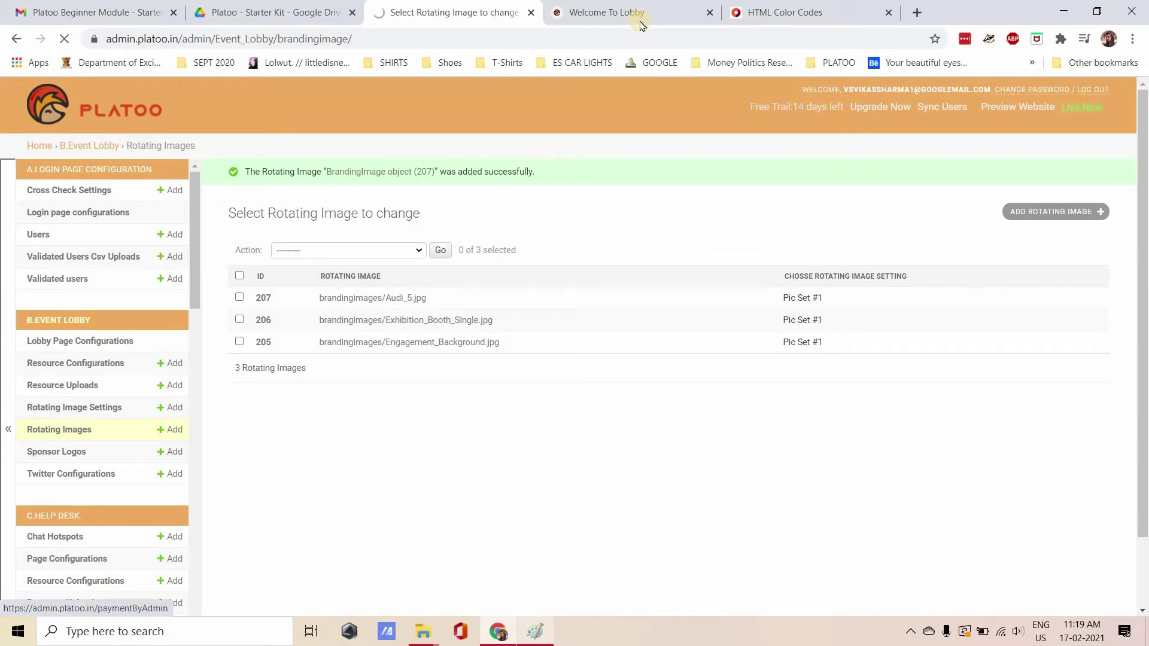
key("ctrl+Tab")
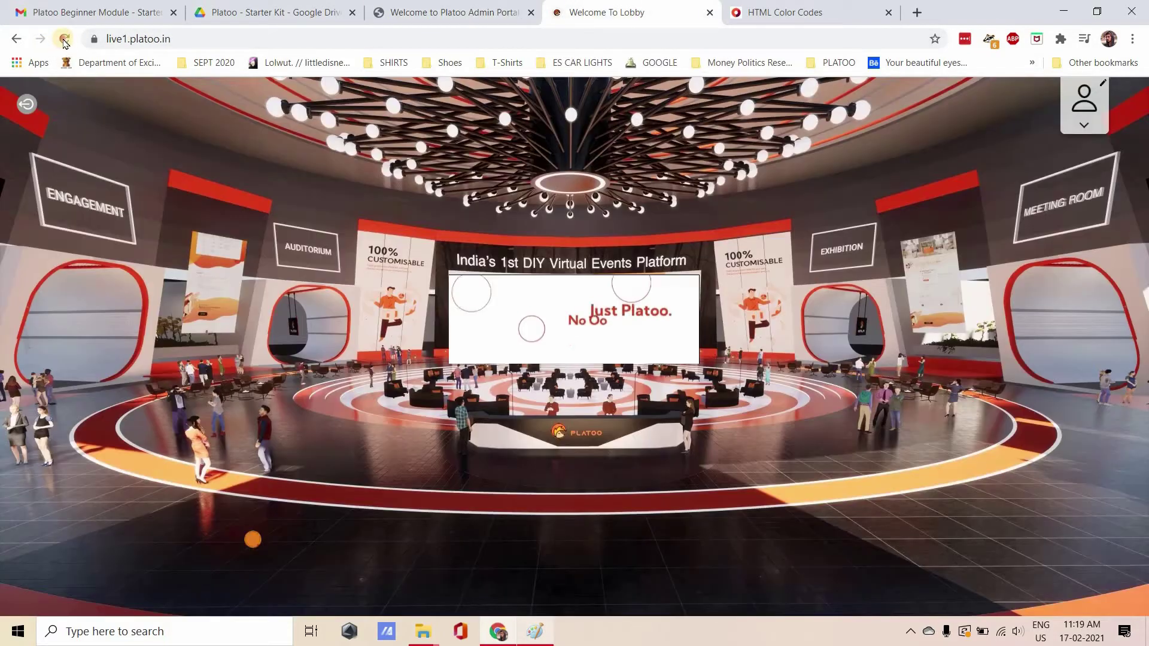
left_click(64, 39)
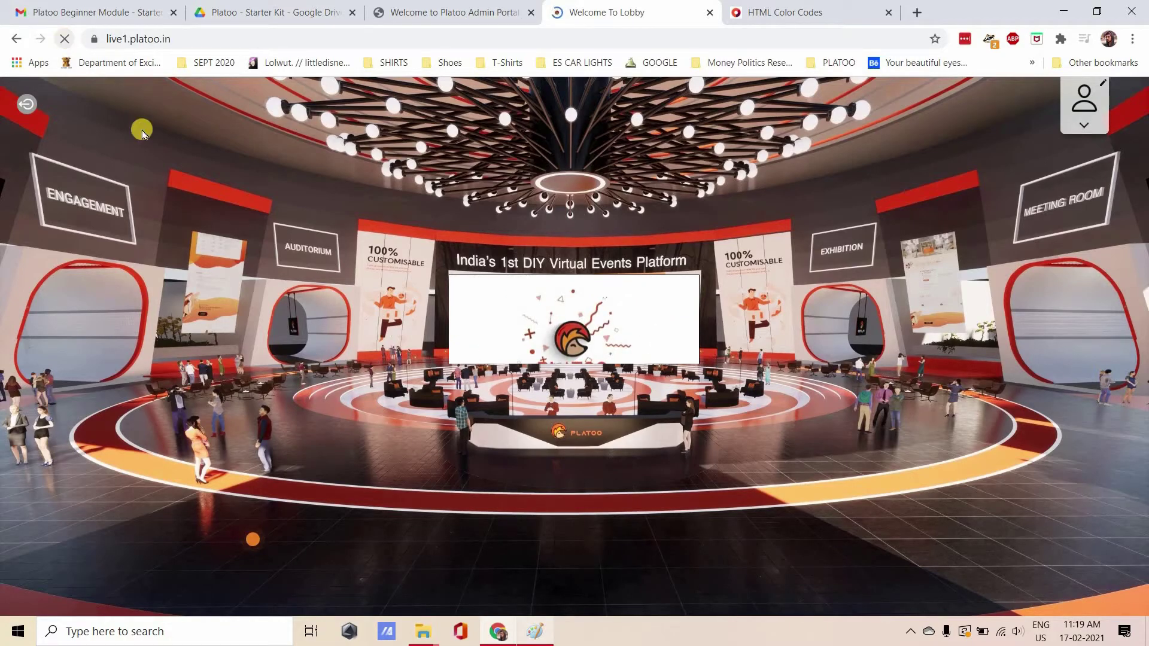
left_click(89, 136)
left_click(184, 222)
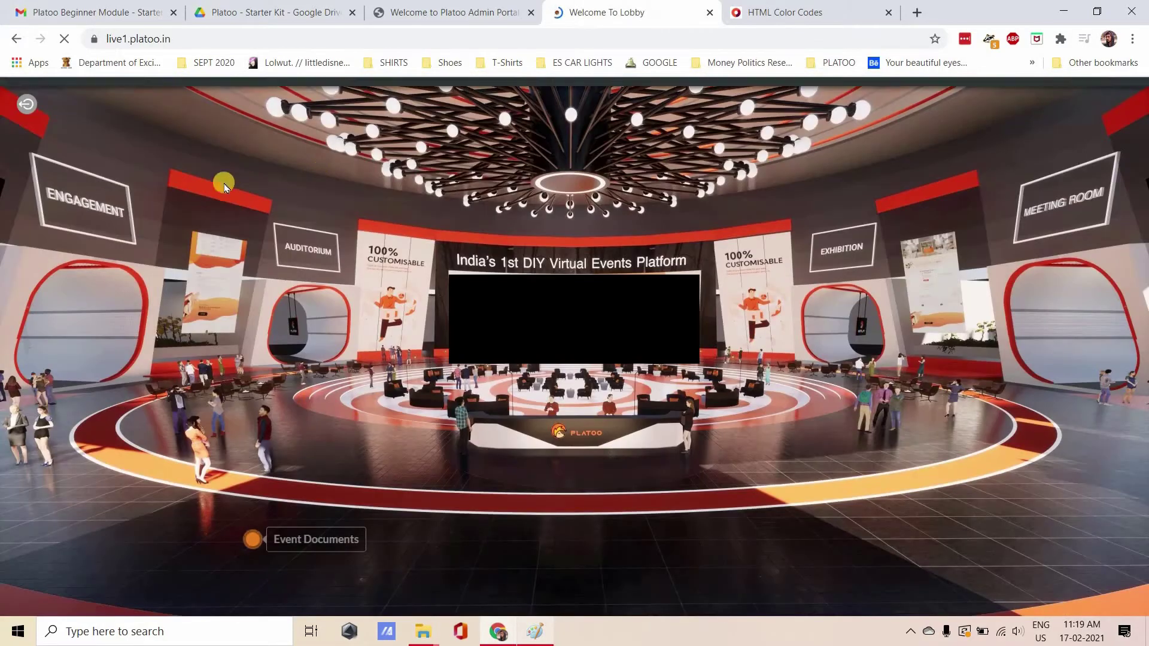
mouse_move(174, 188)
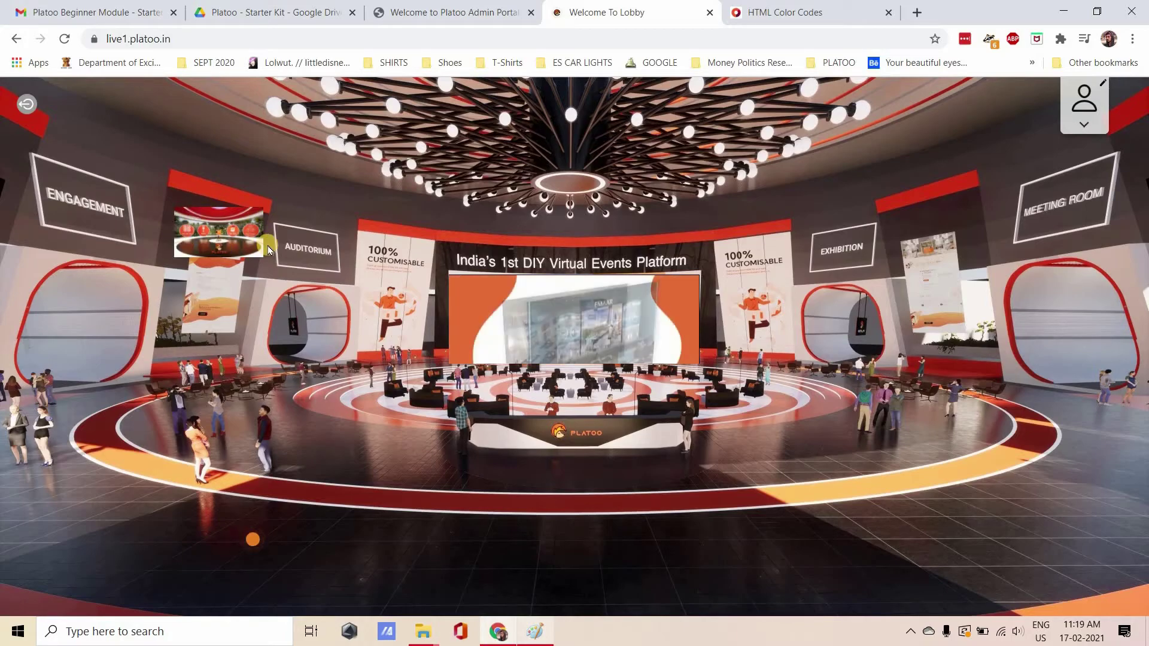
left_click(492, 15)
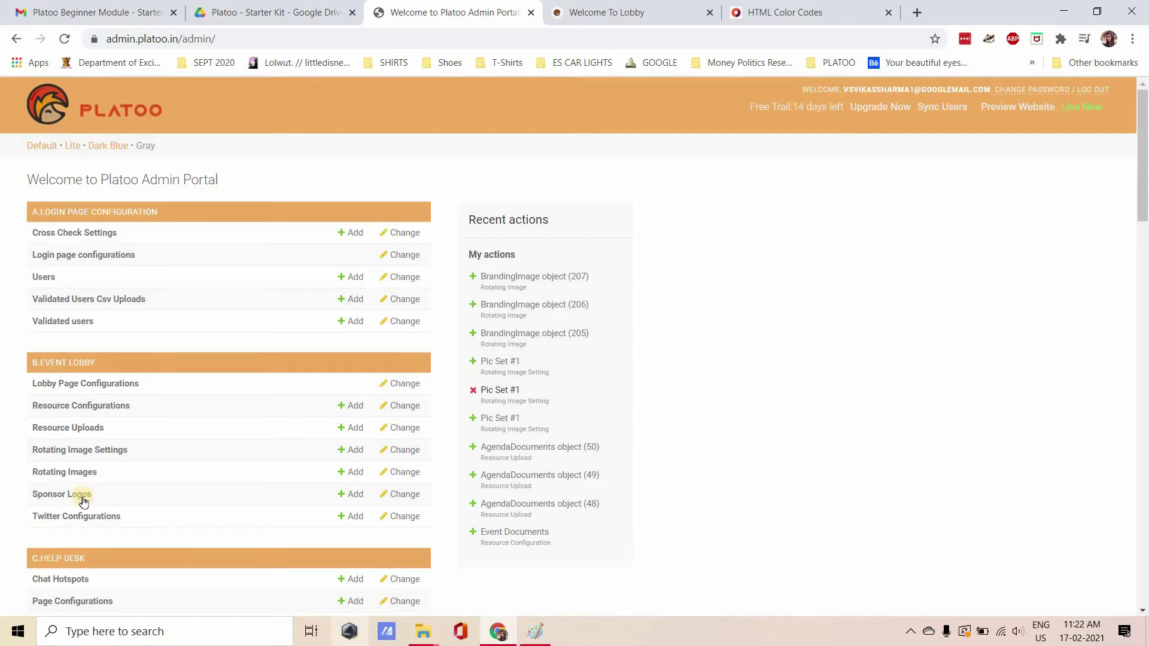
Start a new sponsor logo for the event lobby, enable it and set its title text to Gold Sponsor
left_click(83, 501)
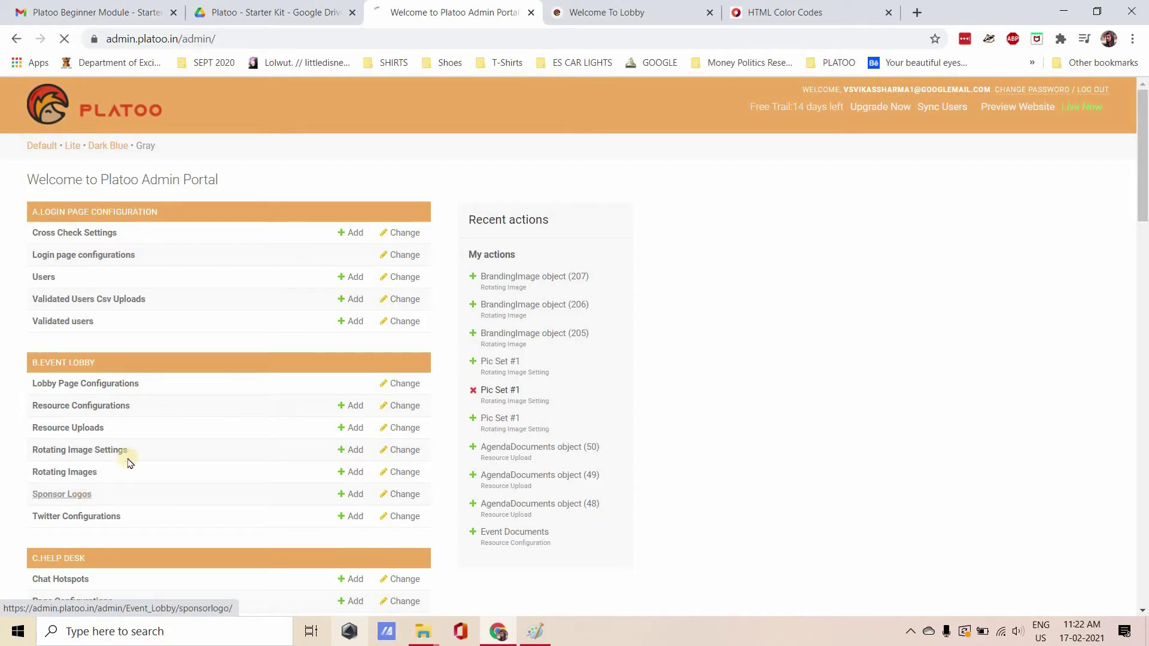
left_click(1088, 186)
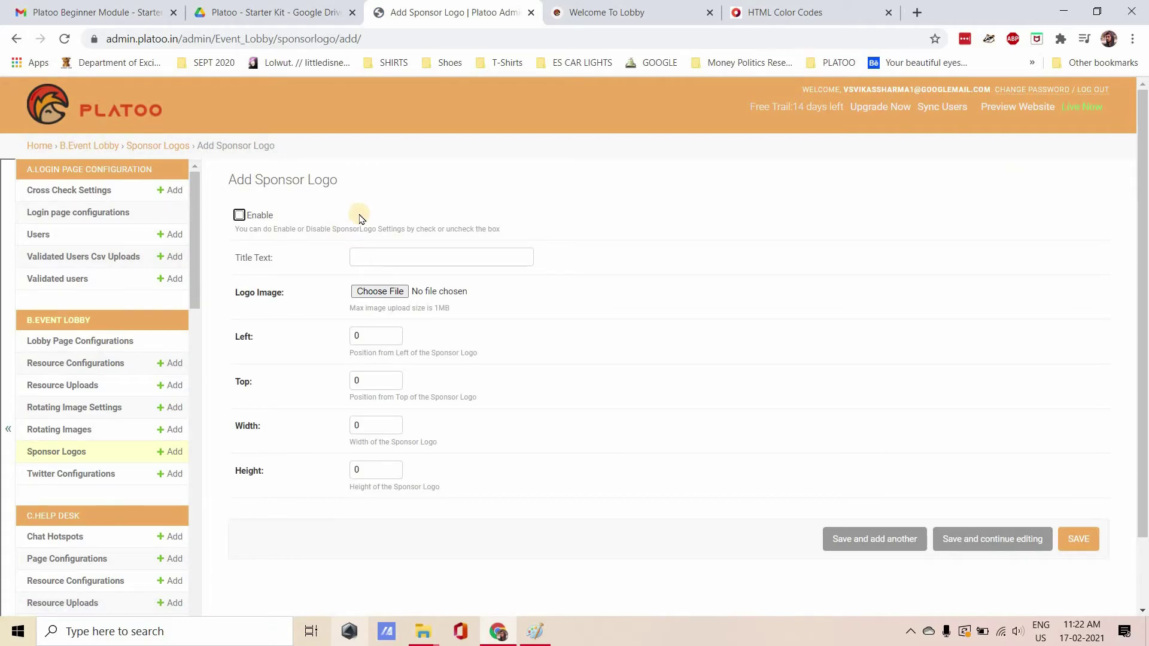
left_click(288, 262)
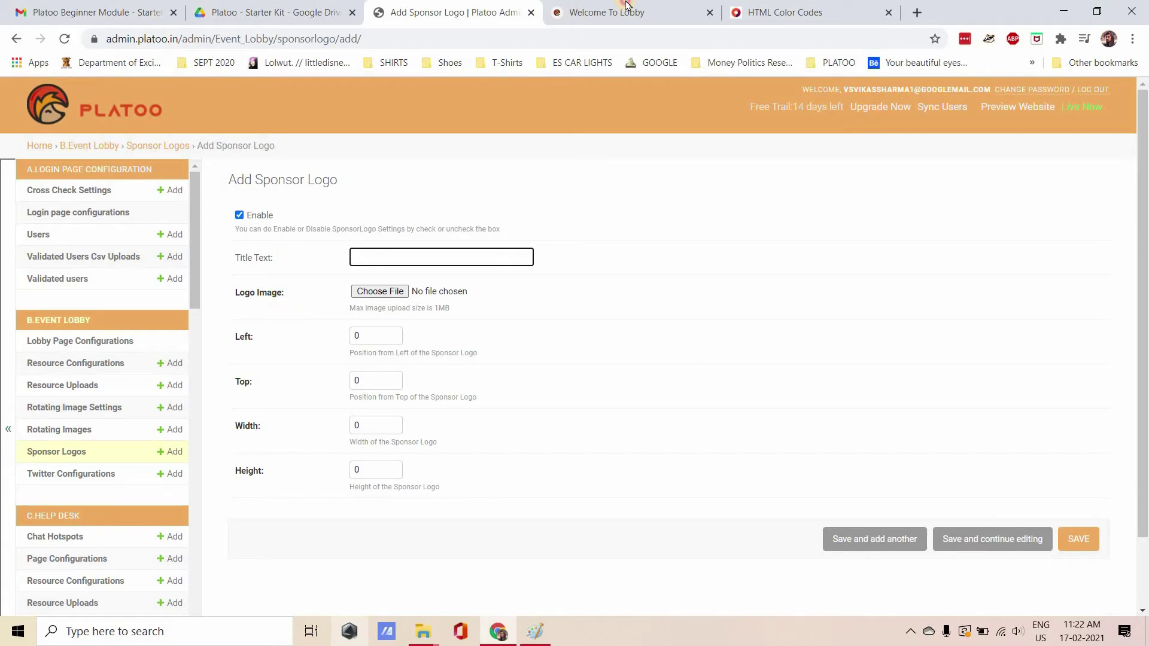
left_click(627, 8)
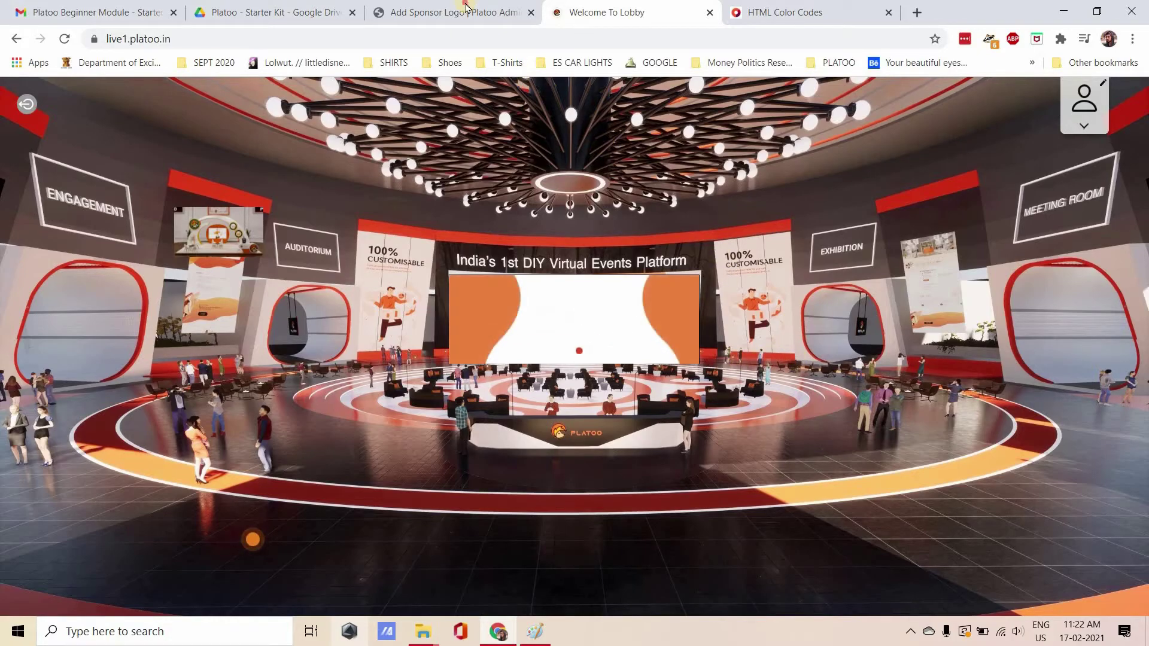
key("ctrl+shift+Tab")
left_click(395, 258)
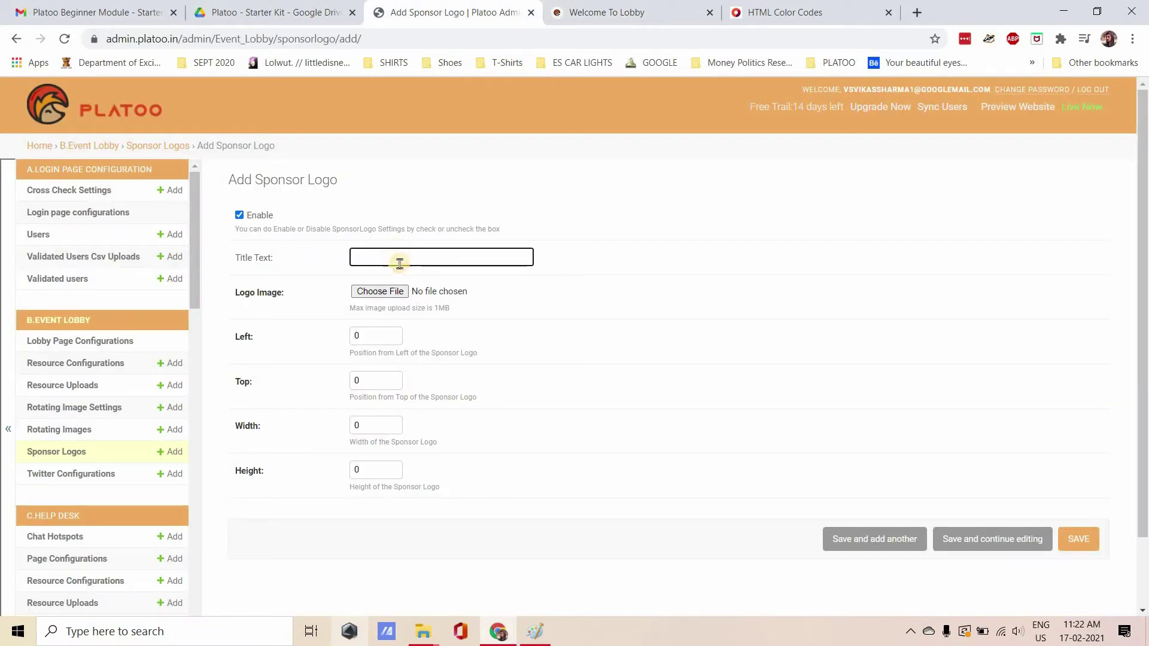
left_click(419, 287)
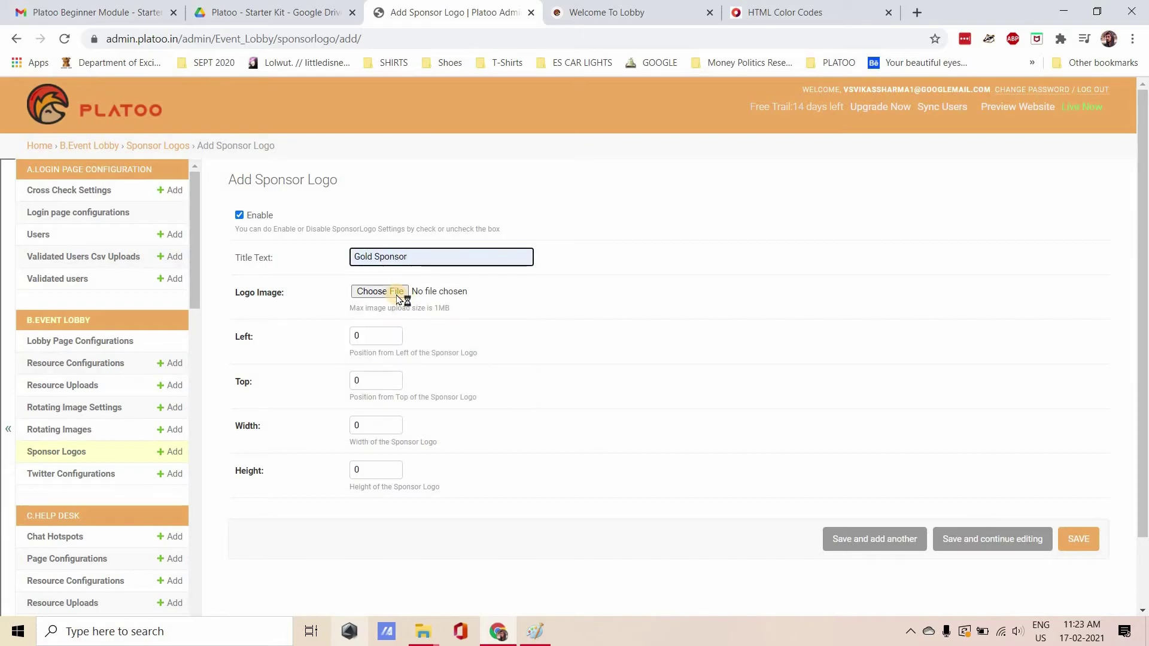
Choose SponsorLogo-panel 01.jpg as the sponsor's logo image
left_click(398, 296)
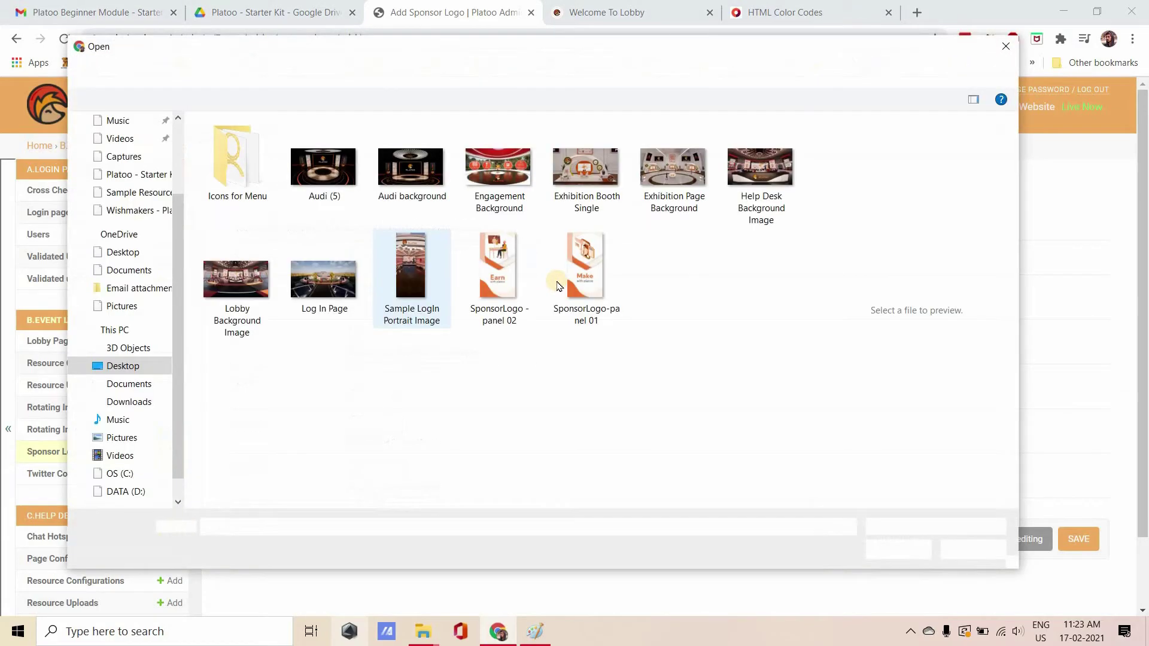
left_click(583, 272)
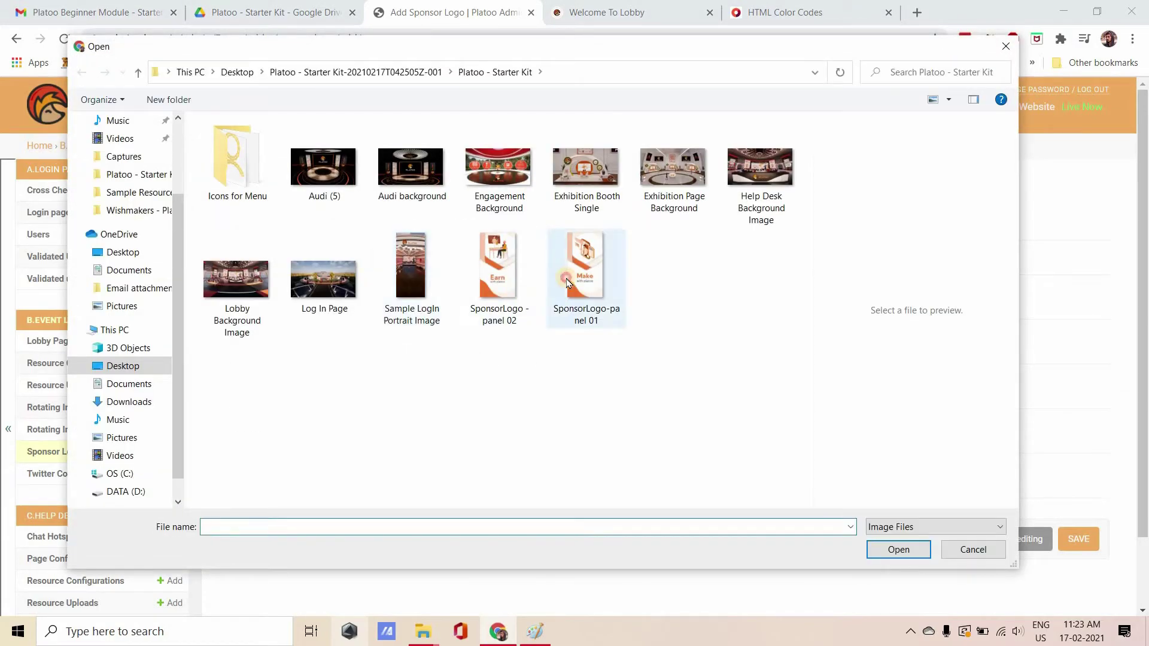
left_click(891, 548)
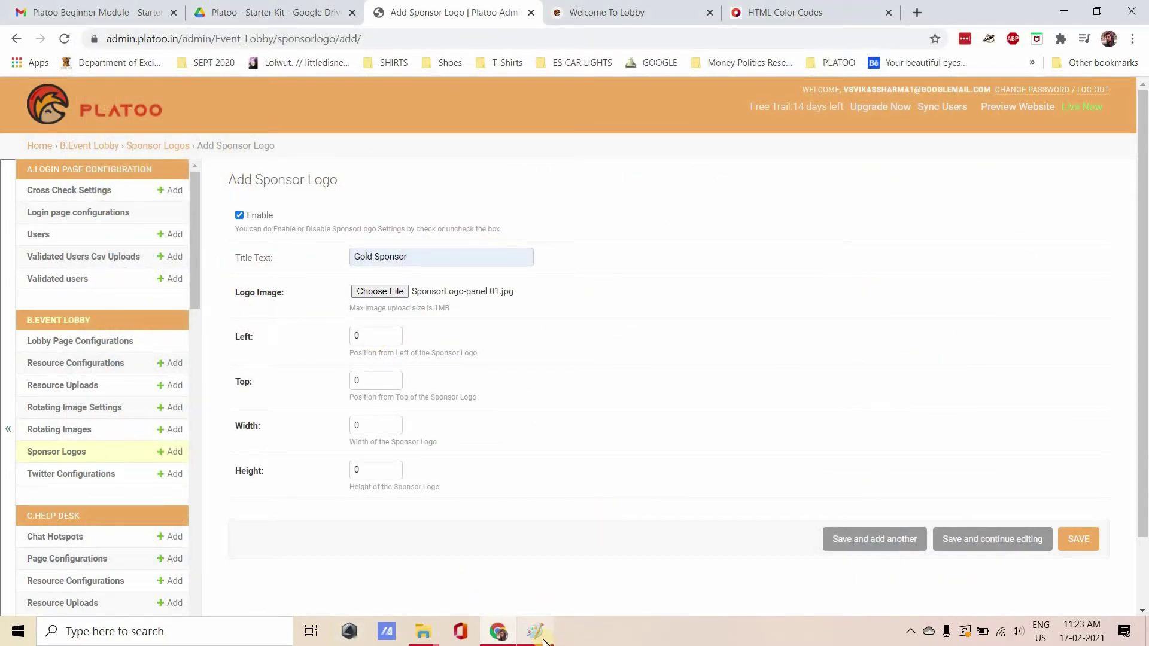
Check the right-hand "100% Customisable" banner's corner in the Paint lobby image, and set the logo's Left to 1200 and Top to 277
key("alt+Tab")
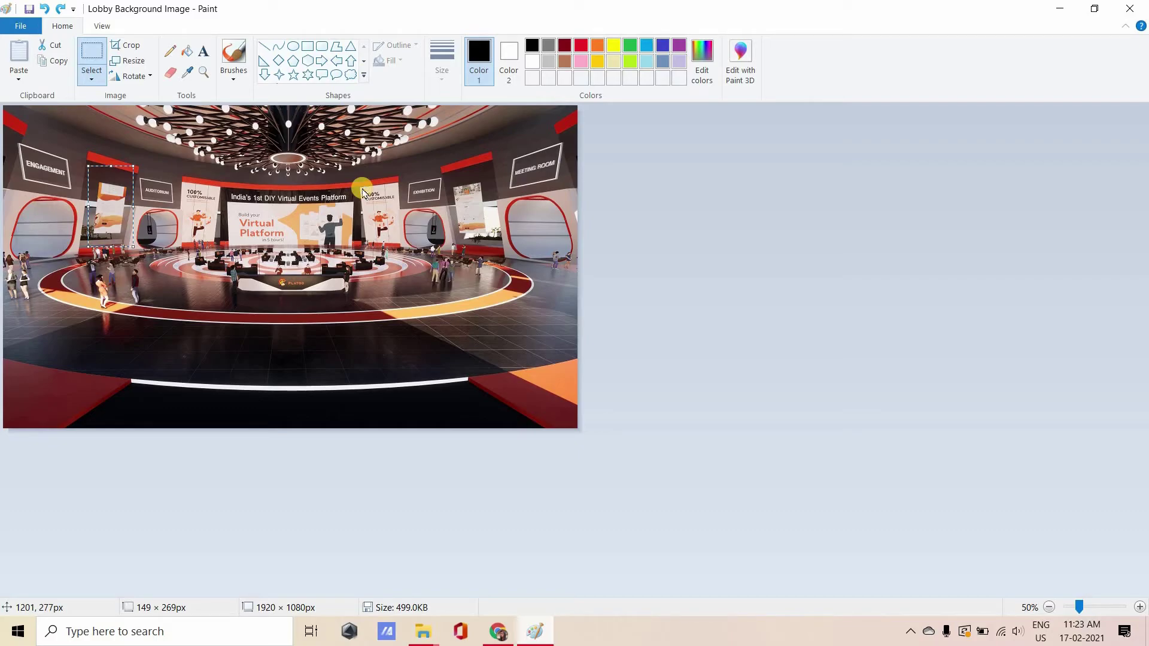
key("alt+Tab")
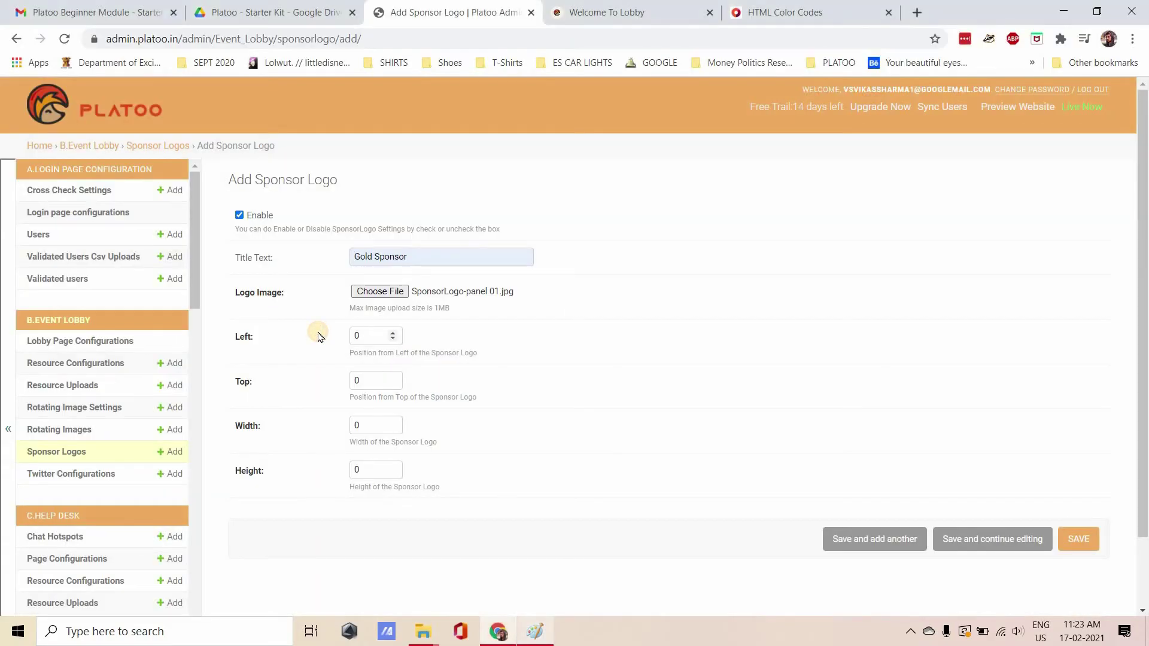
type("1200")
key("Tab")
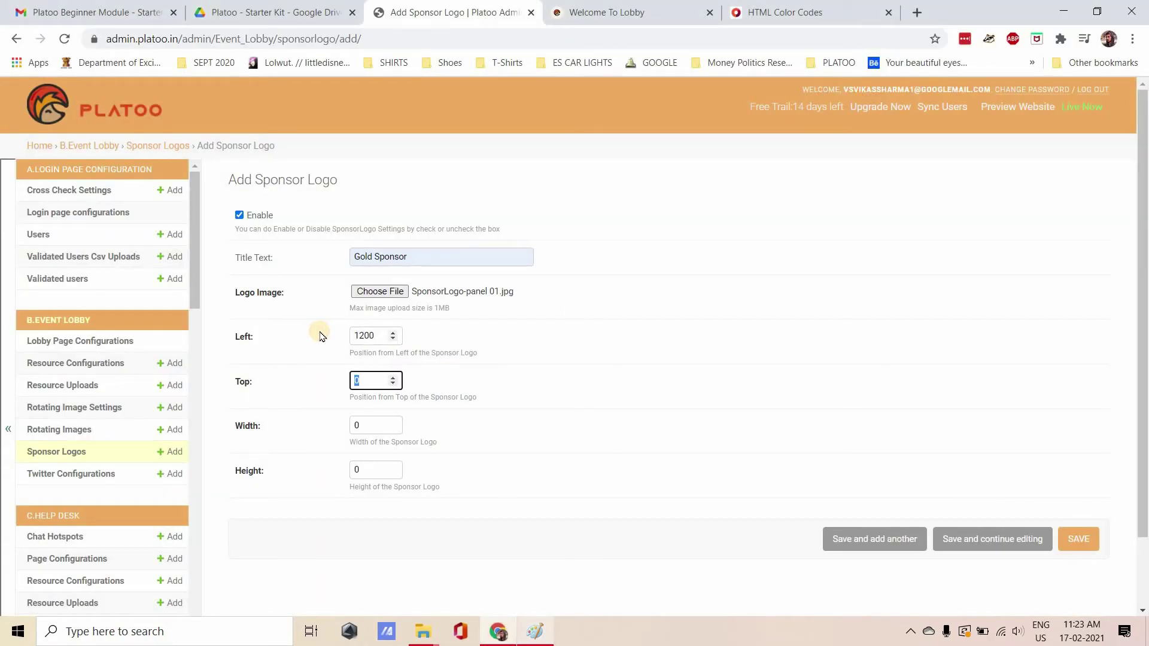
type("277")
key("Tab")
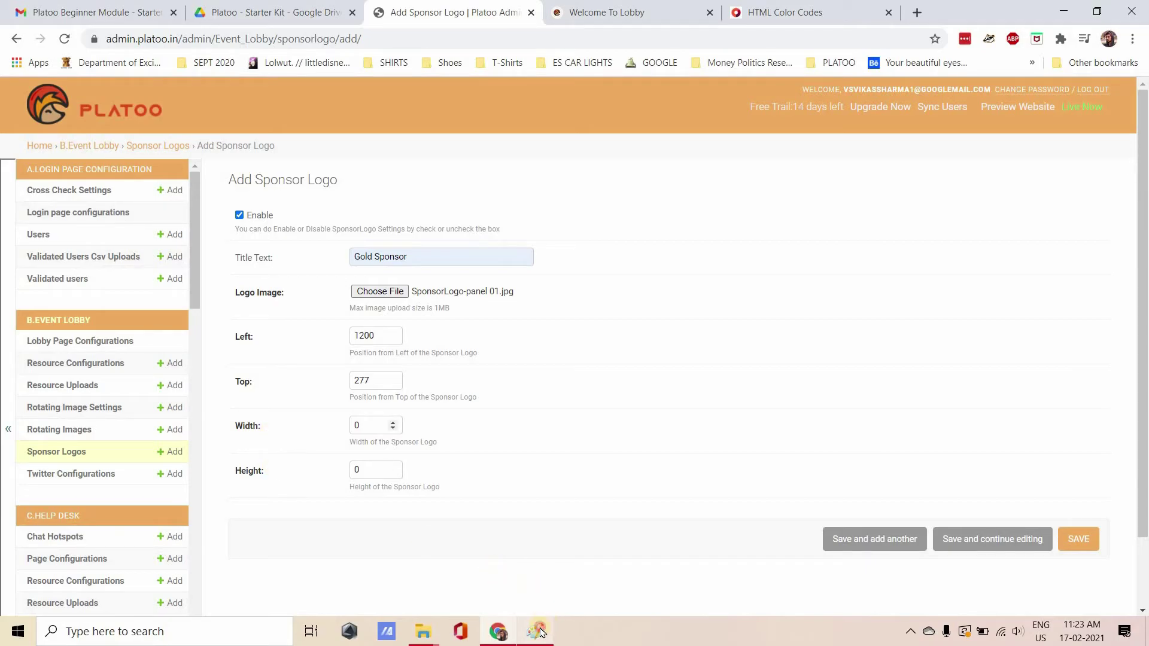
Switch to Paint, measure the right-hand "100% Customisable" banner with a rectangular selection, and return to the sponsor logo form
key("alt+Tab")
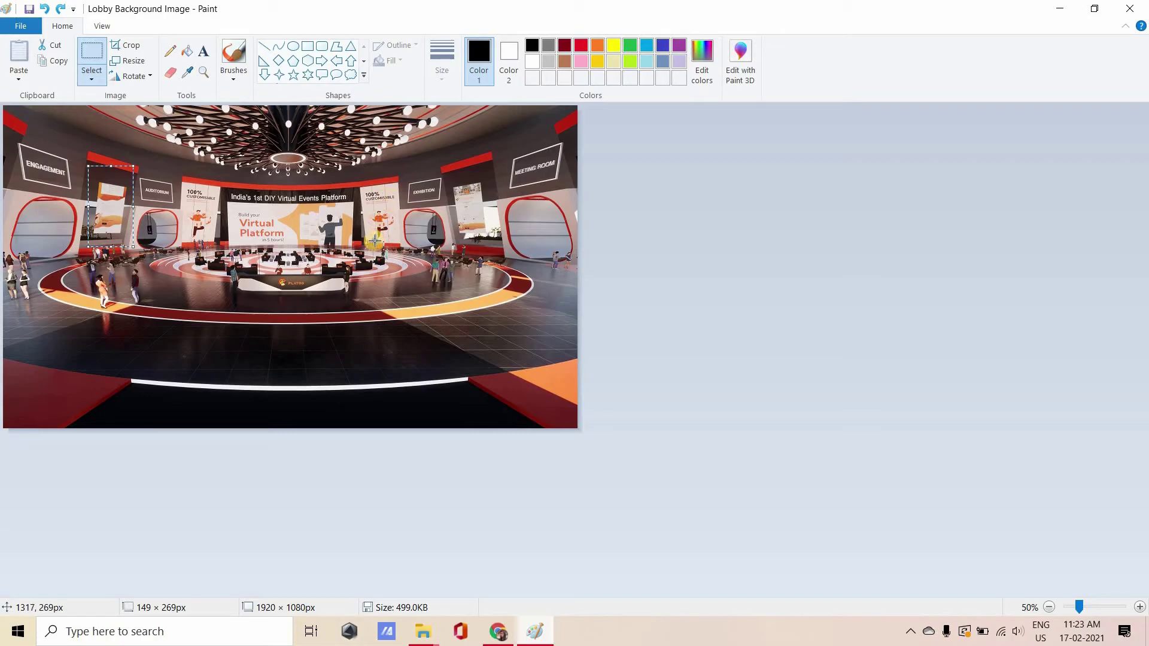
left_click_drag(381, 185, 397, 216)
left_click_drag(364, 252, 362, 249)
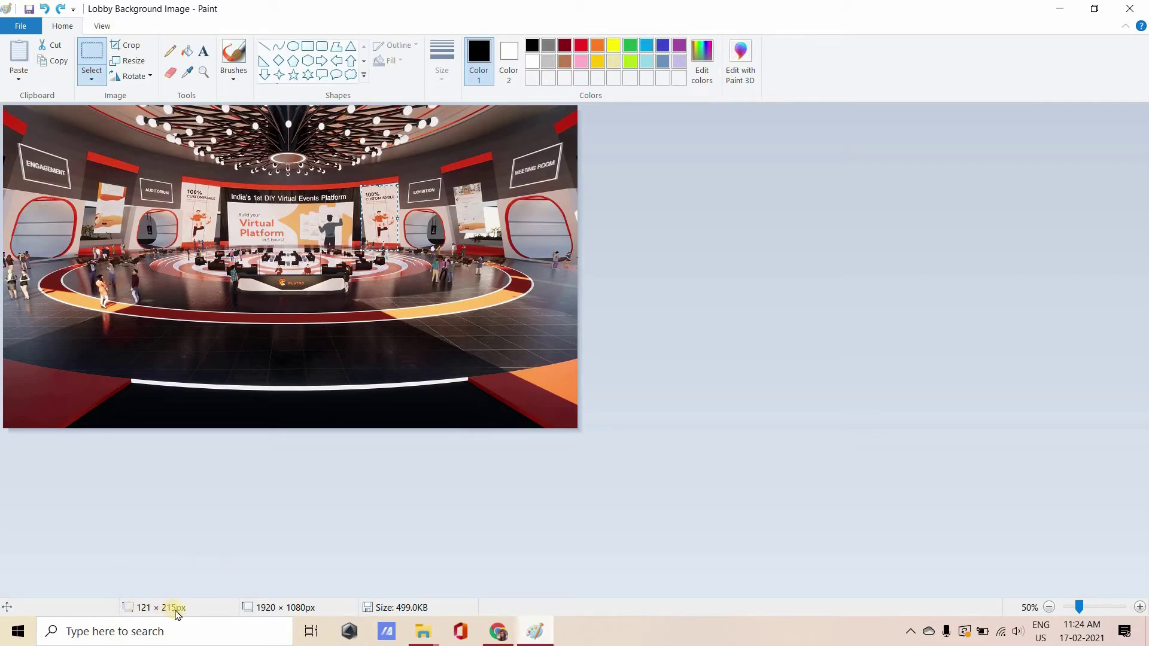
key("alt+Tab")
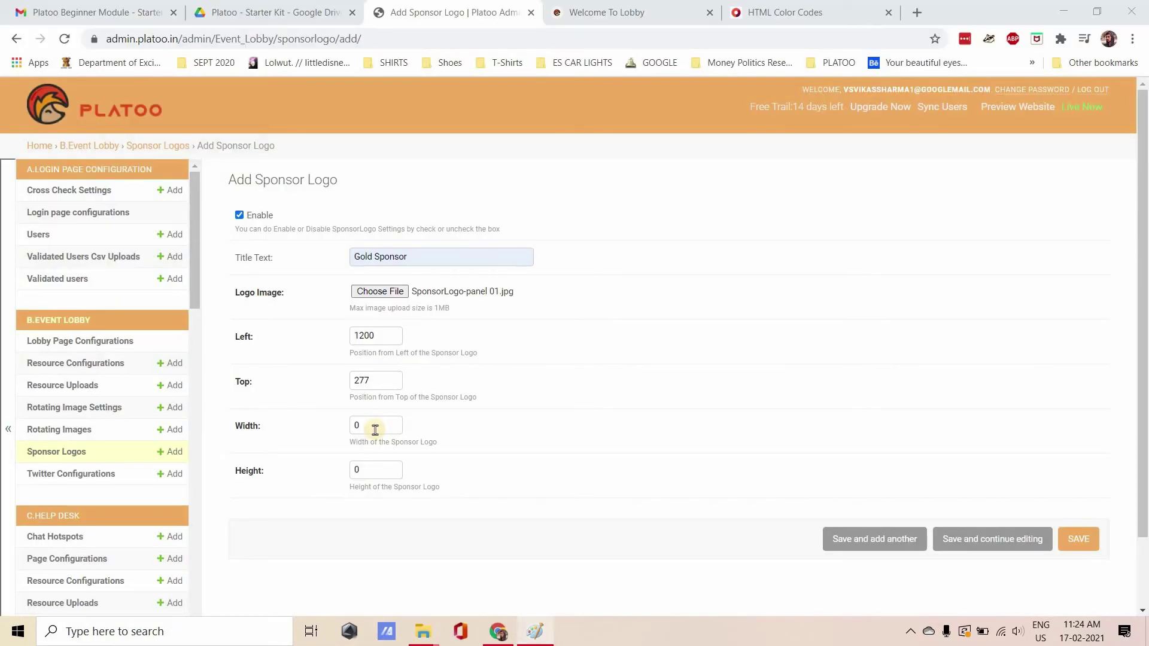
Set the sponsor logo's width to 121 and height to 215, and save it
type("1")
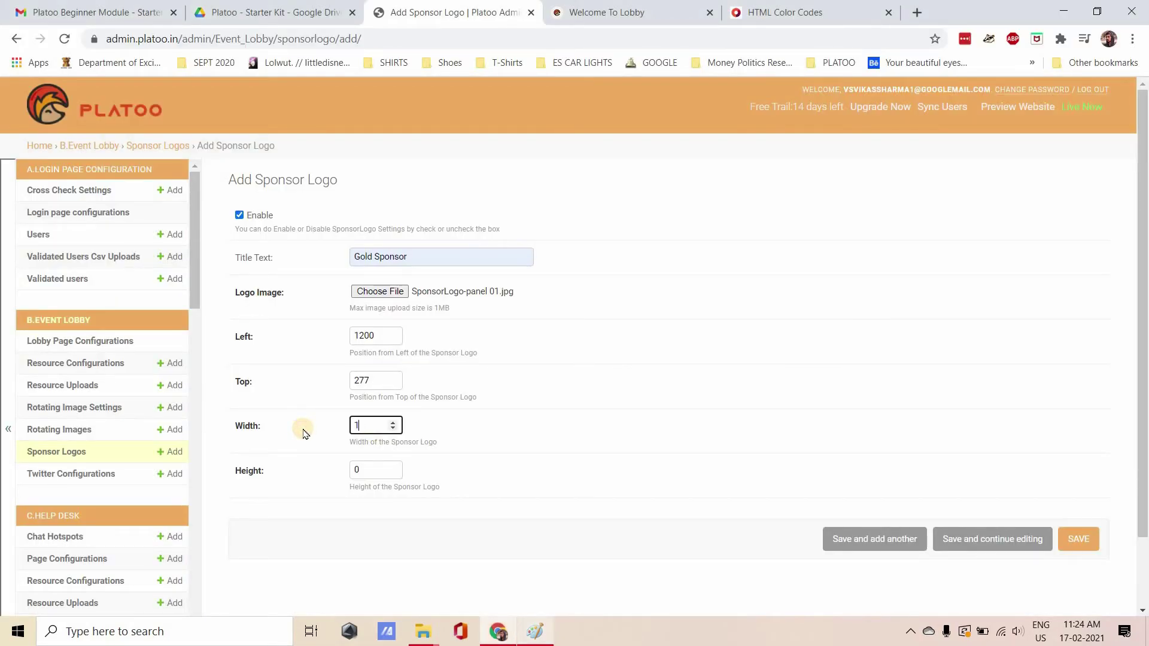
type("21")
key("Tab")
type("12")
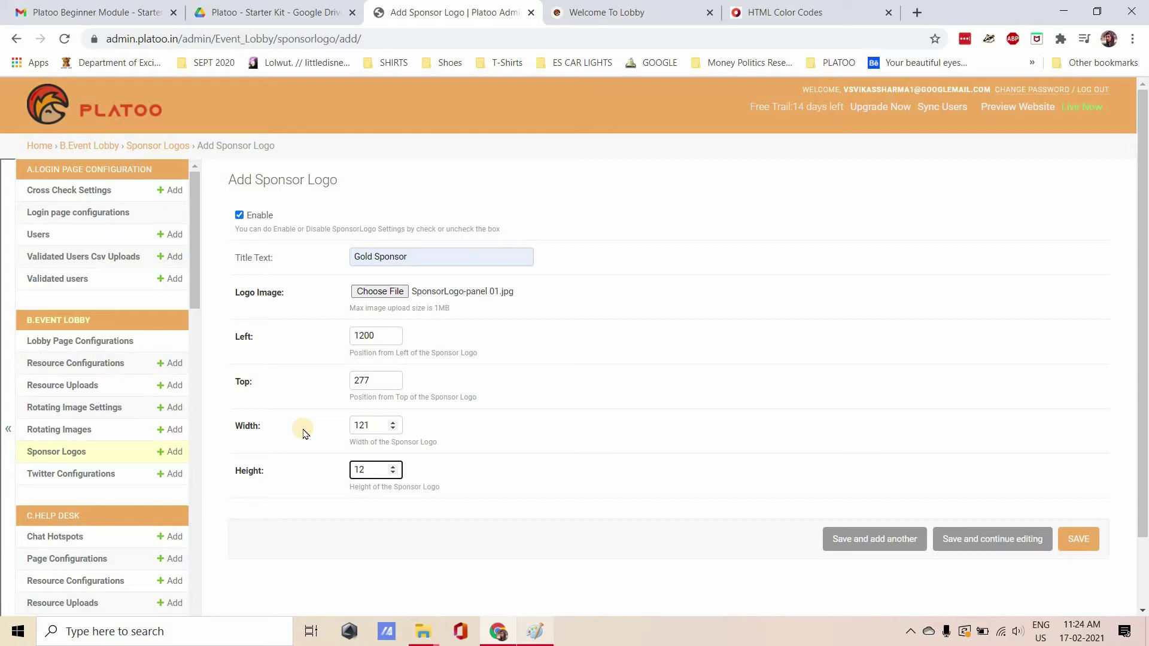
key("BackSpace")
key("BackSpace")
type("215")
left_click(1089, 546)
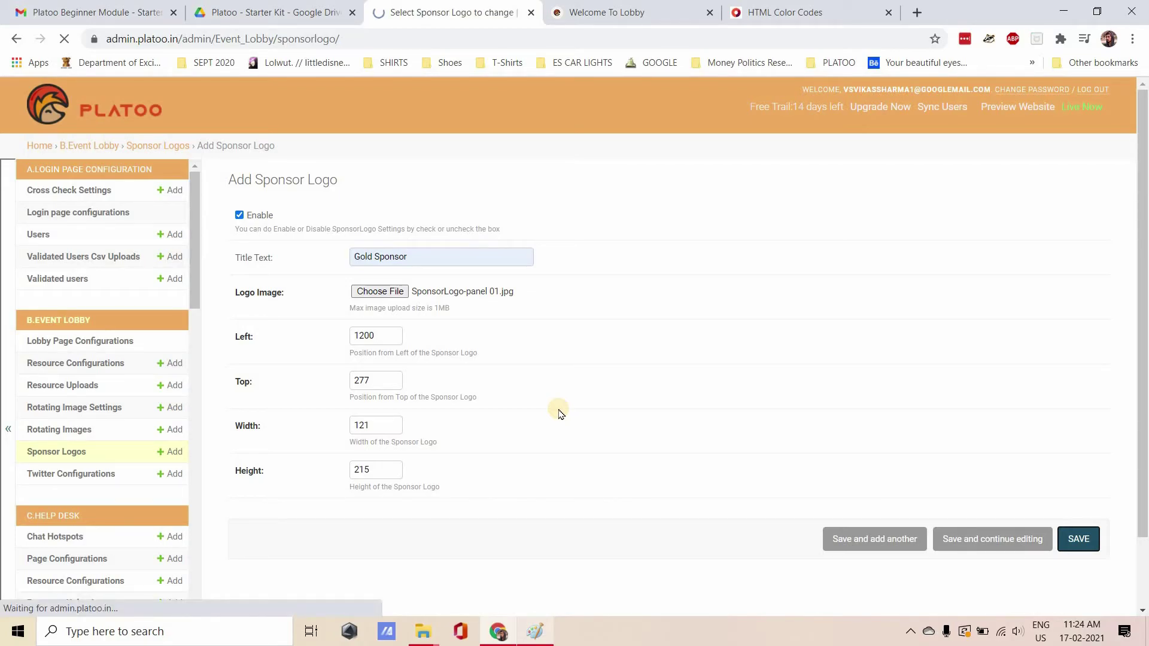
Publish the changes live and re-enter the event lobby, skipping the intro, to check the sponsor logo
left_click(1077, 113)
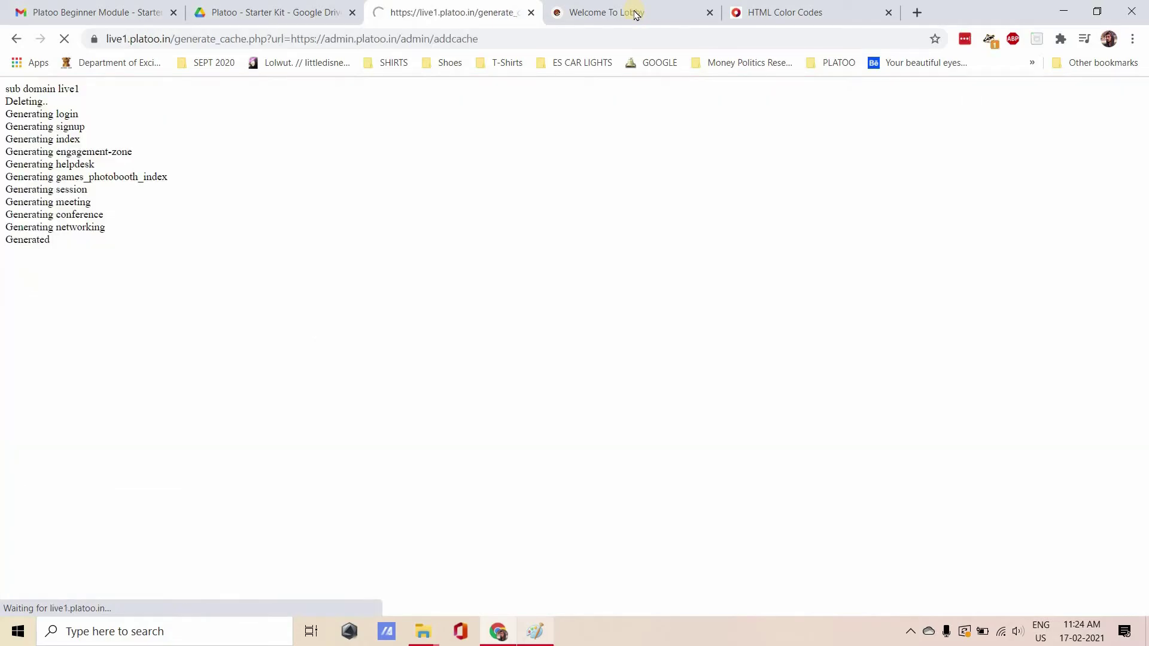
key("ctrl+Tab")
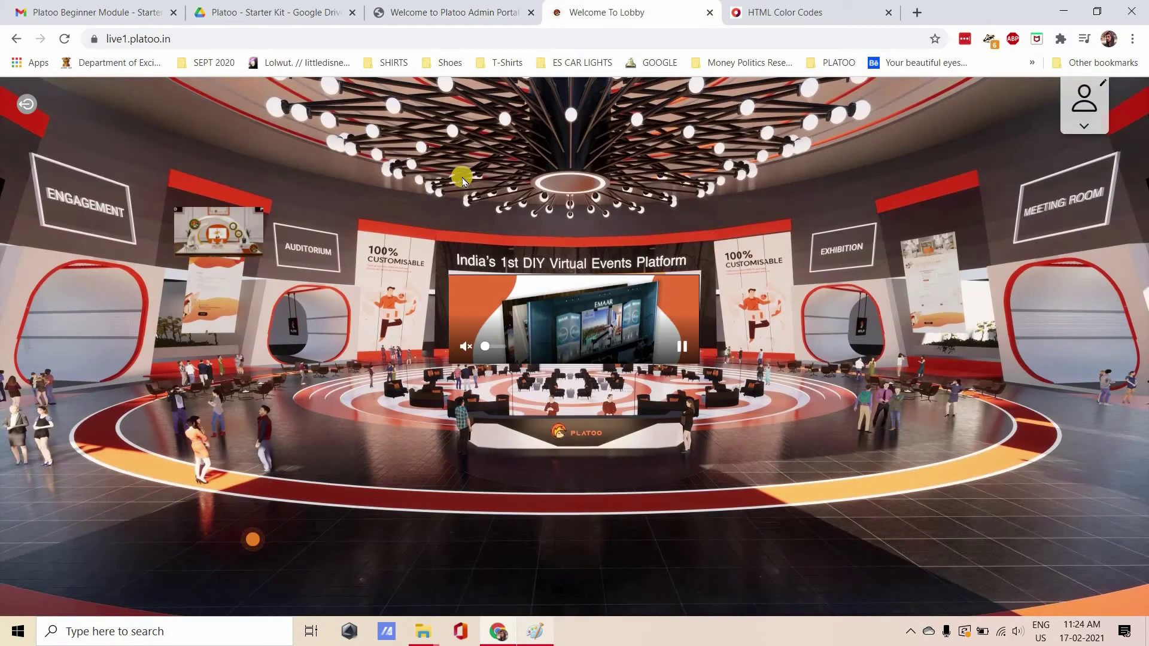
key("F5")
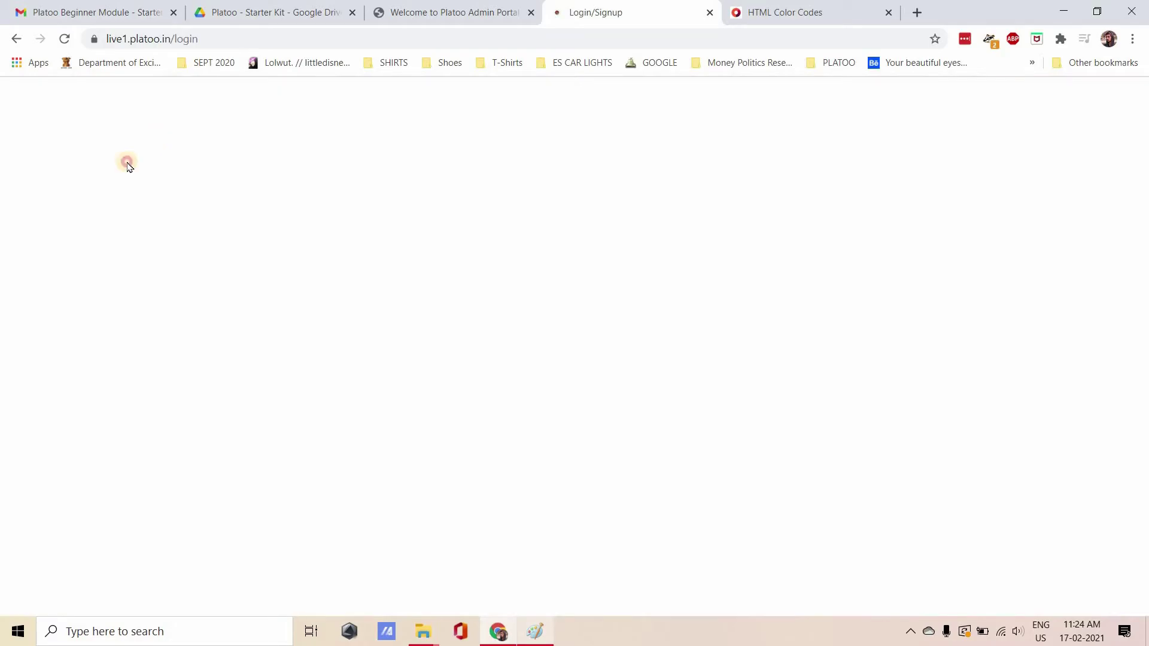
left_click(99, 178)
left_click(96, 164)
left_click(71, 178)
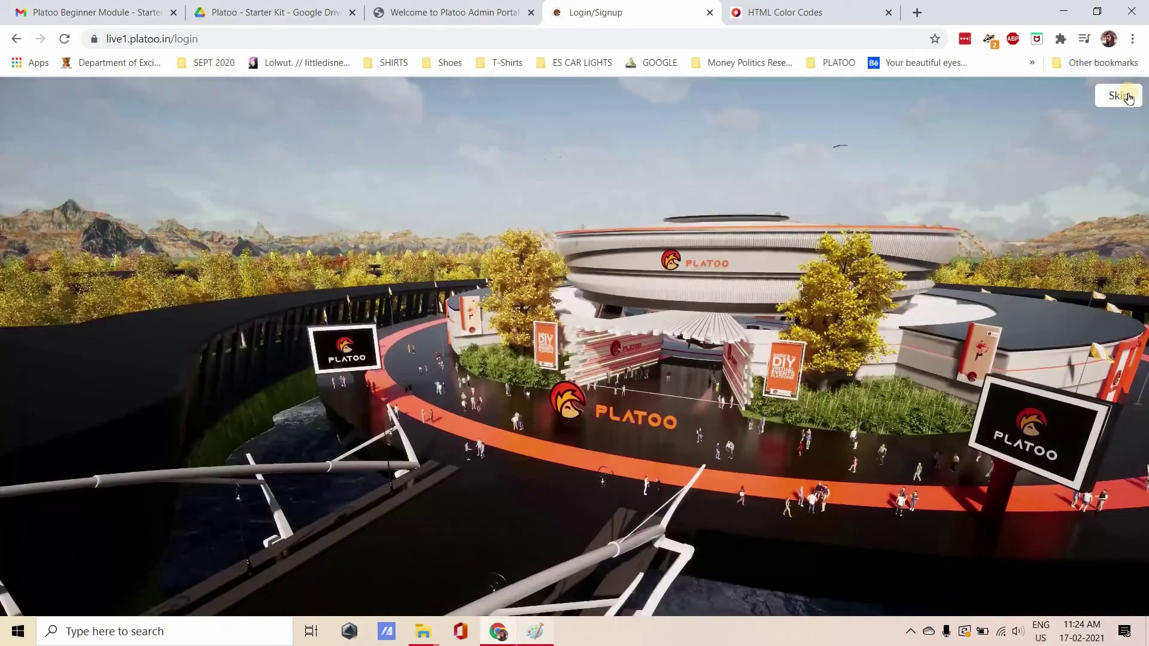
left_click(1126, 100)
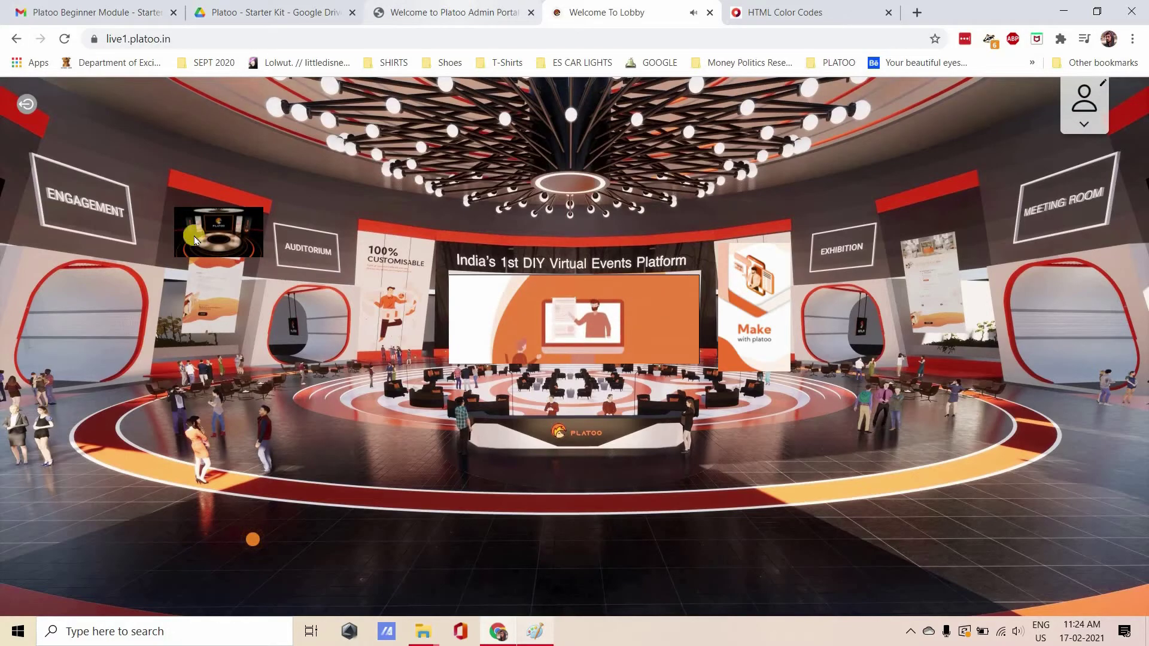
Add a Twitter configuration in the admin portal with Twitter Timeline enabled, and open the linked Twitter Publish page for the snippet
left_click(461, 8)
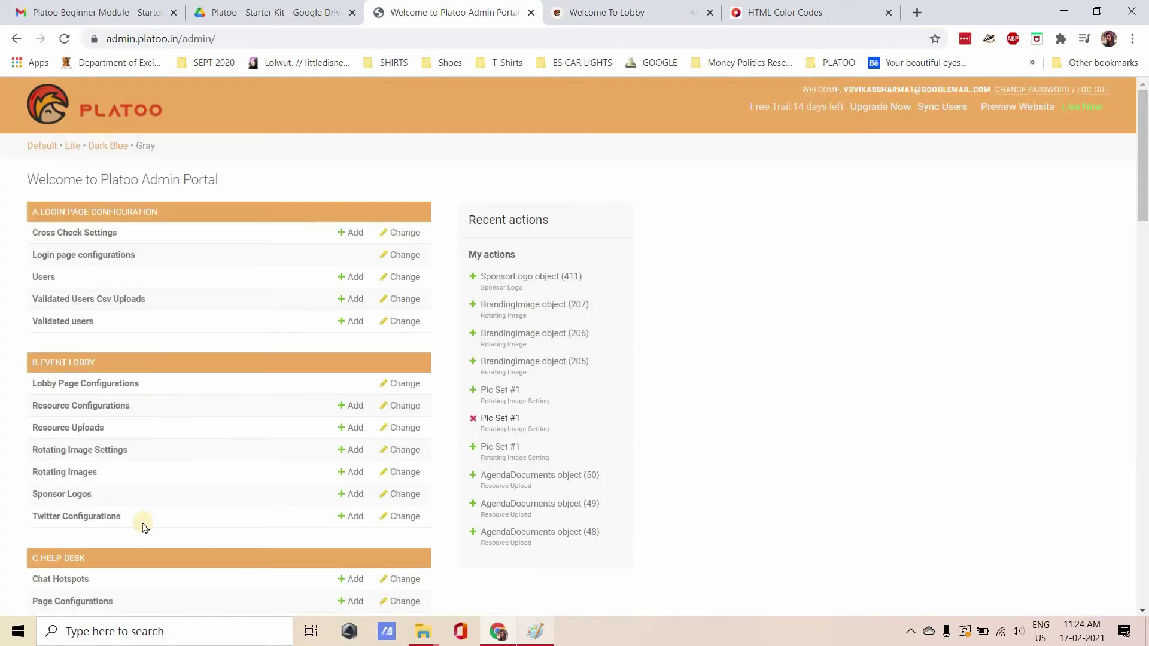
left_click(112, 518)
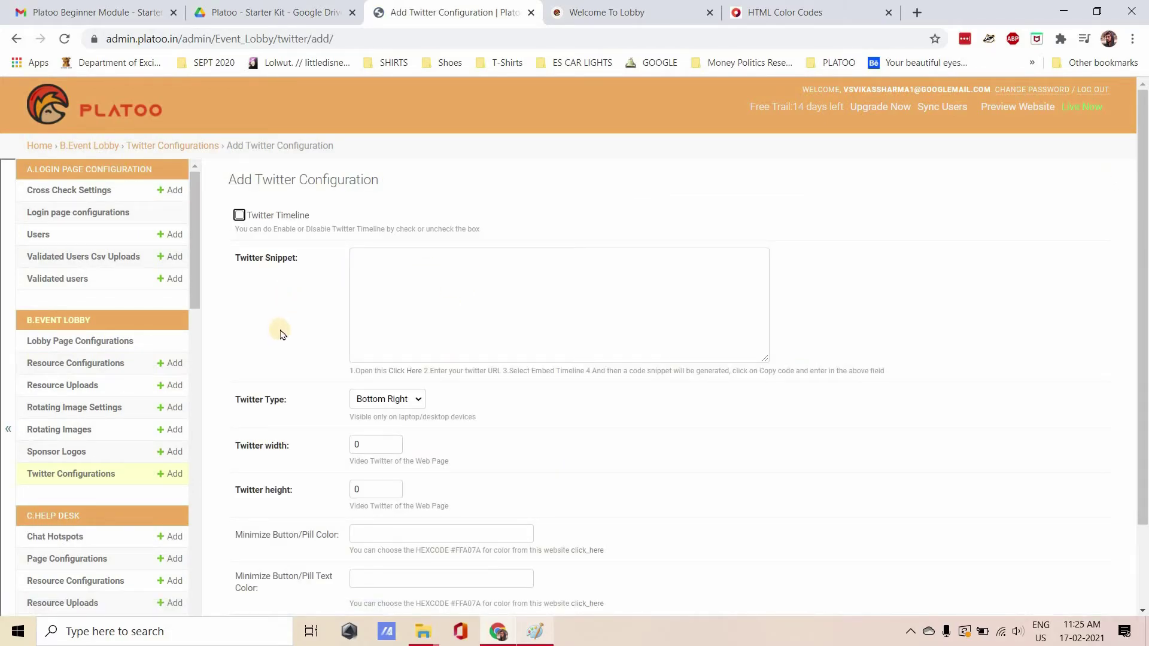
scroll(258, 245, "down", 2)
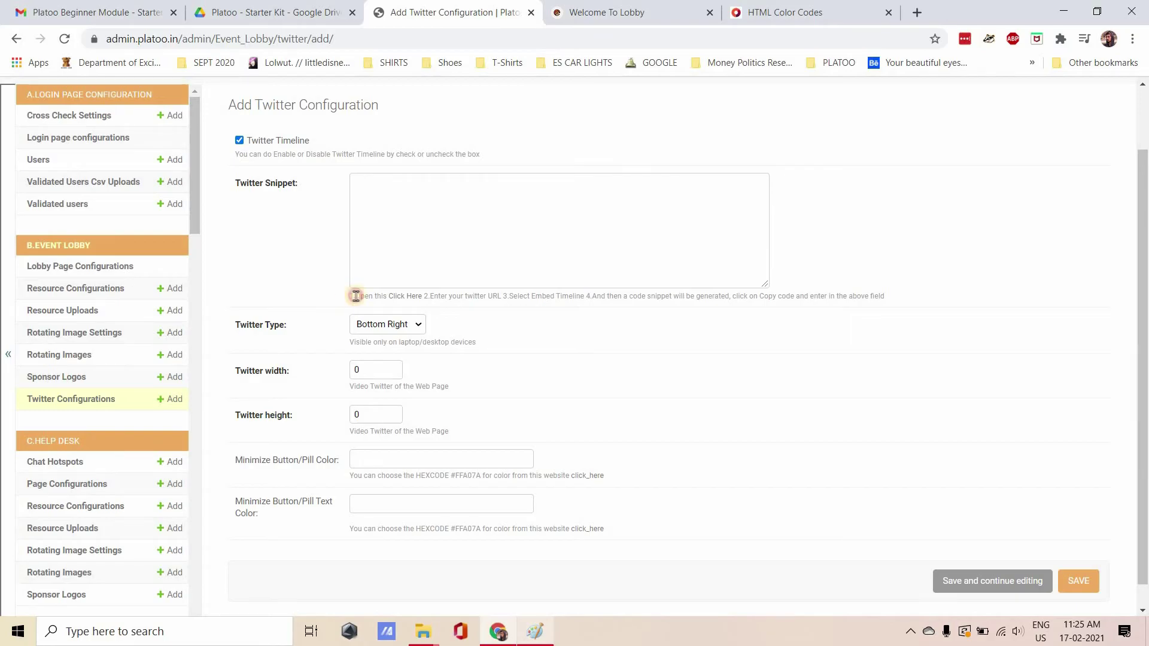
left_click_drag(356, 295, 883, 297)
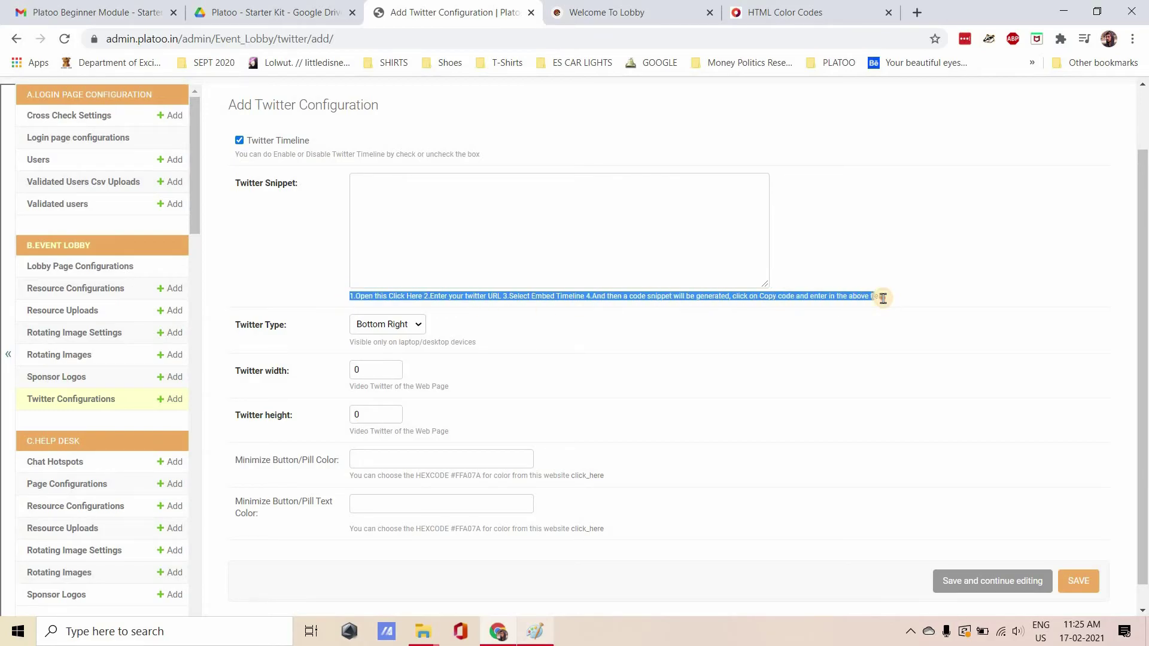
left_click(918, 211)
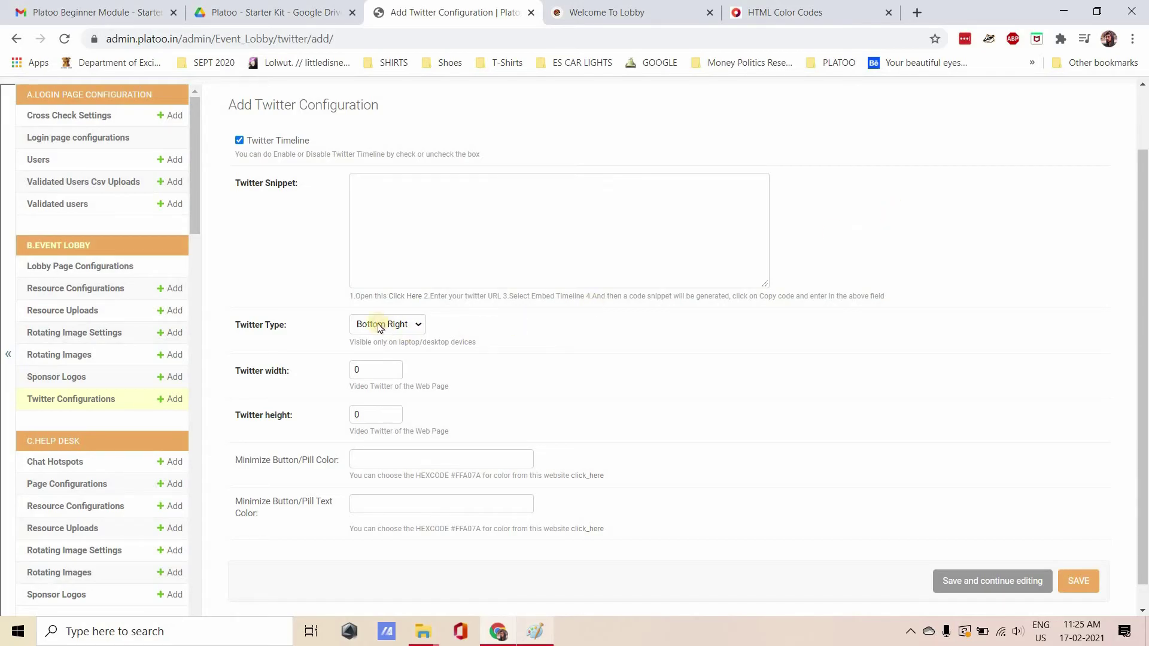
left_click(401, 296)
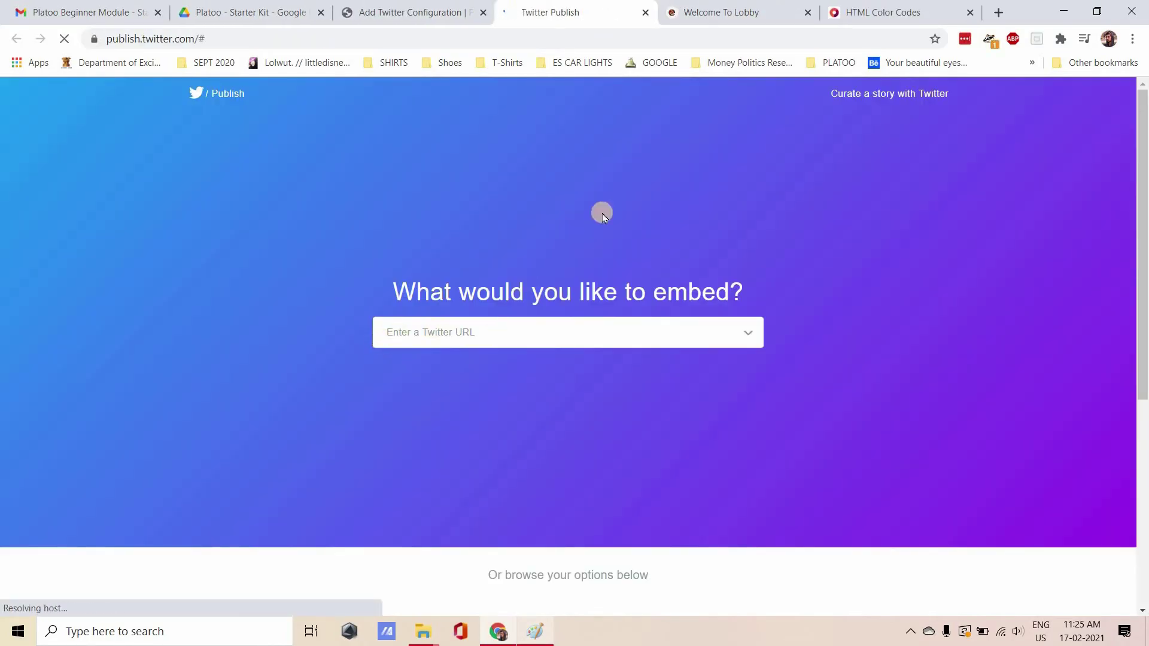
Open Twitter in a new tab, search for icc and open the official ICC profile
left_click(999, 12)
type("twitterr")
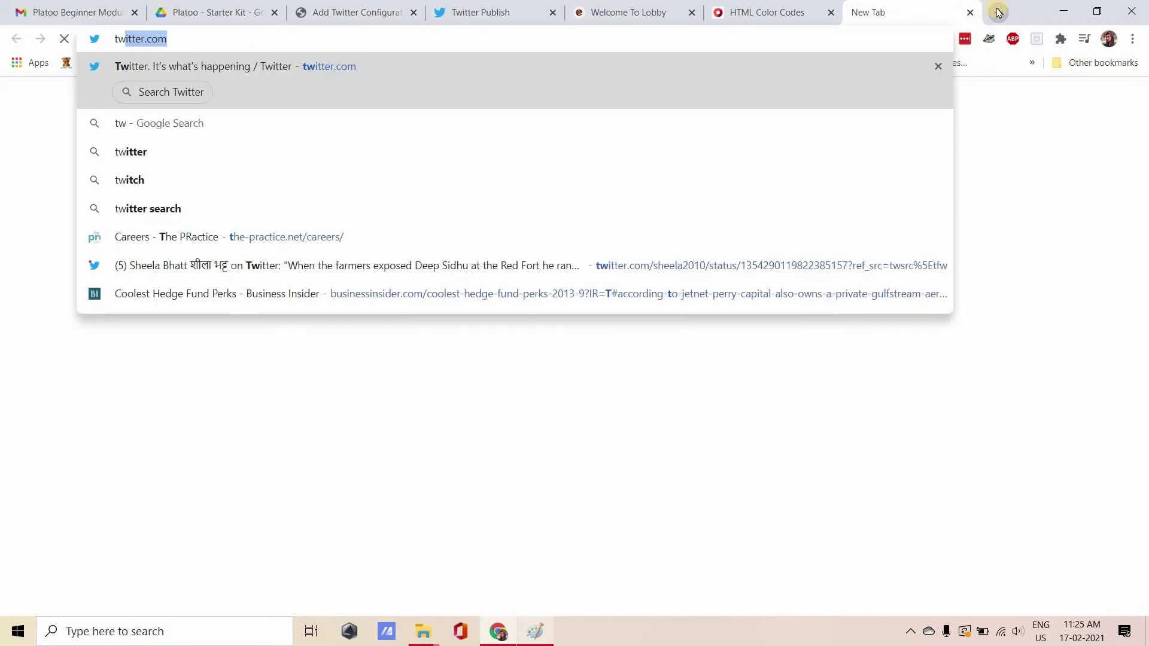
key("Return")
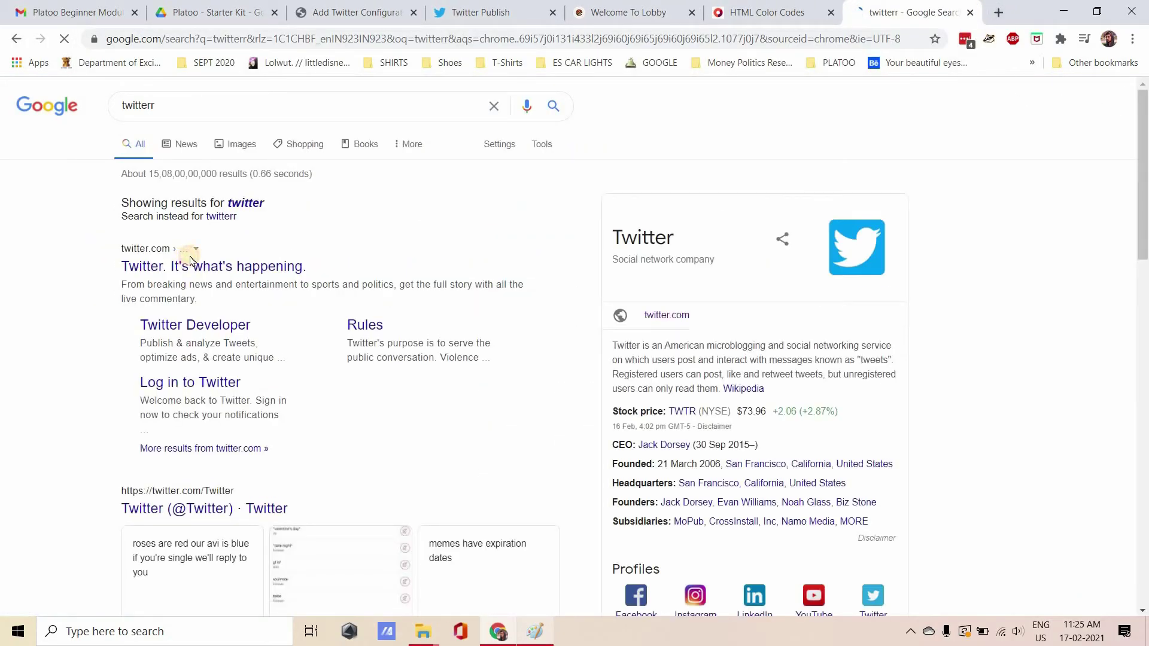
left_click(403, 299)
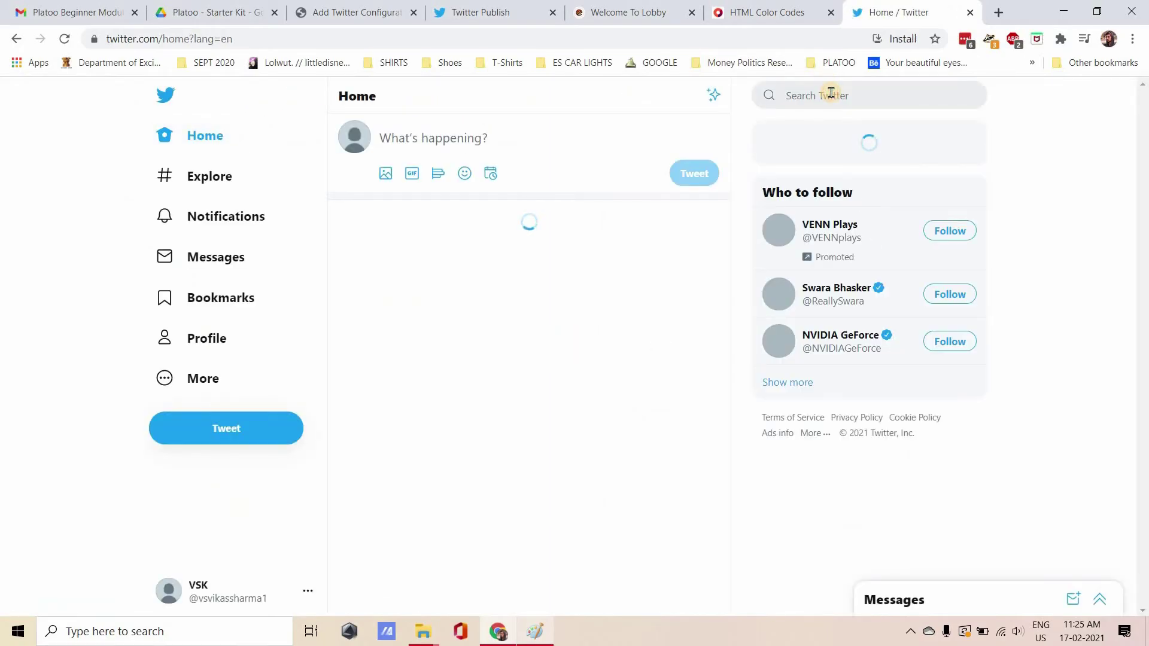
left_click(830, 94)
type("icc")
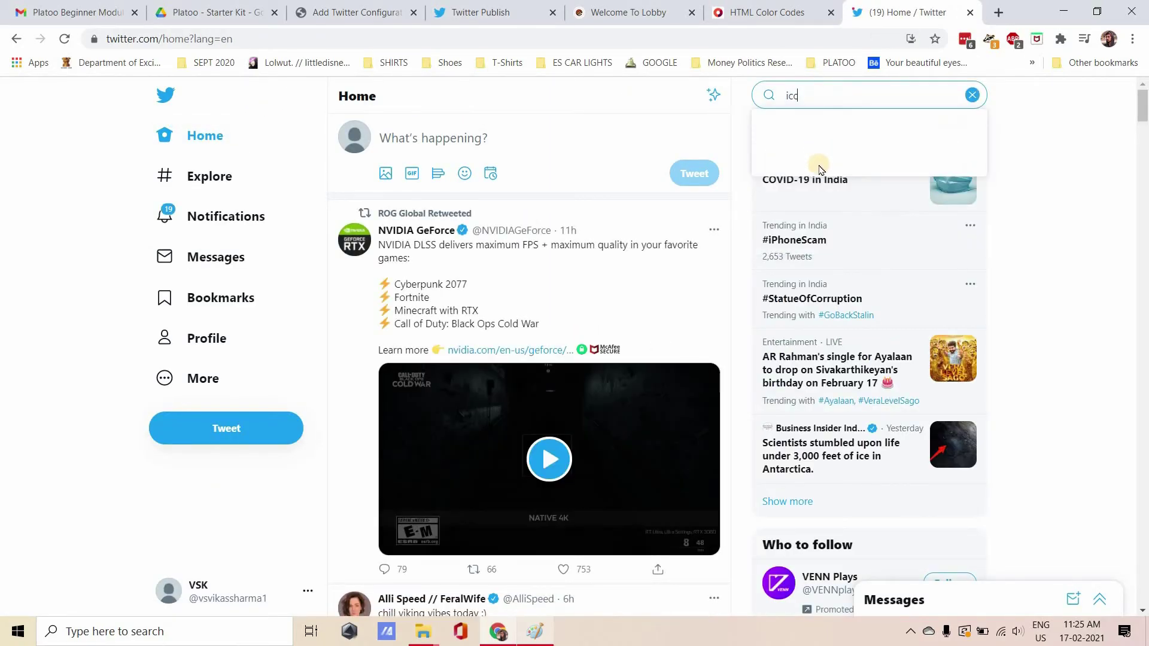
left_click(802, 239)
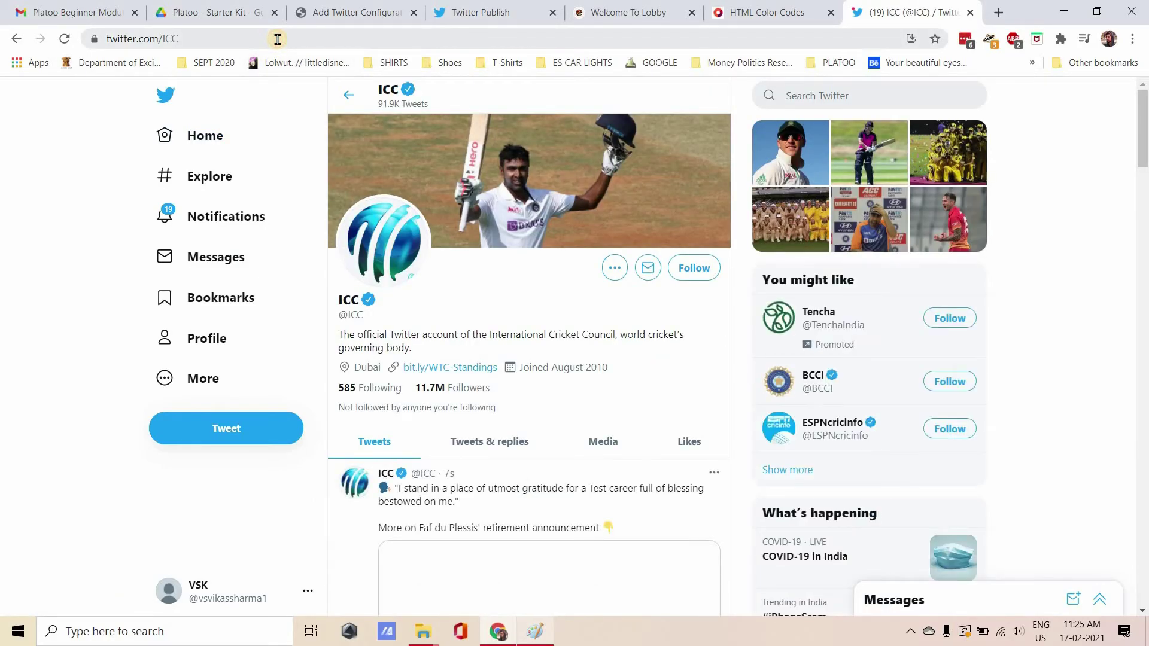
Copy the ICC profile's URL, generate an Embedded Timeline for it in Twitter Publish, and copy the resulting embed code
left_click(277, 39)
key("ctrl+c")
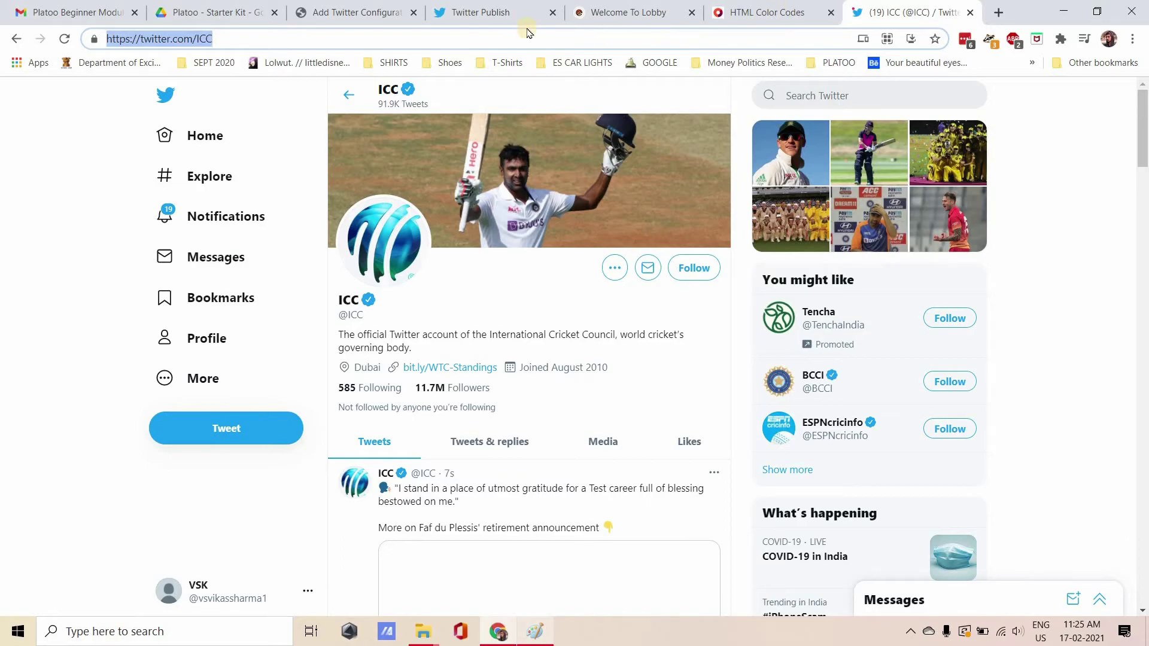
key("ctrl+4")
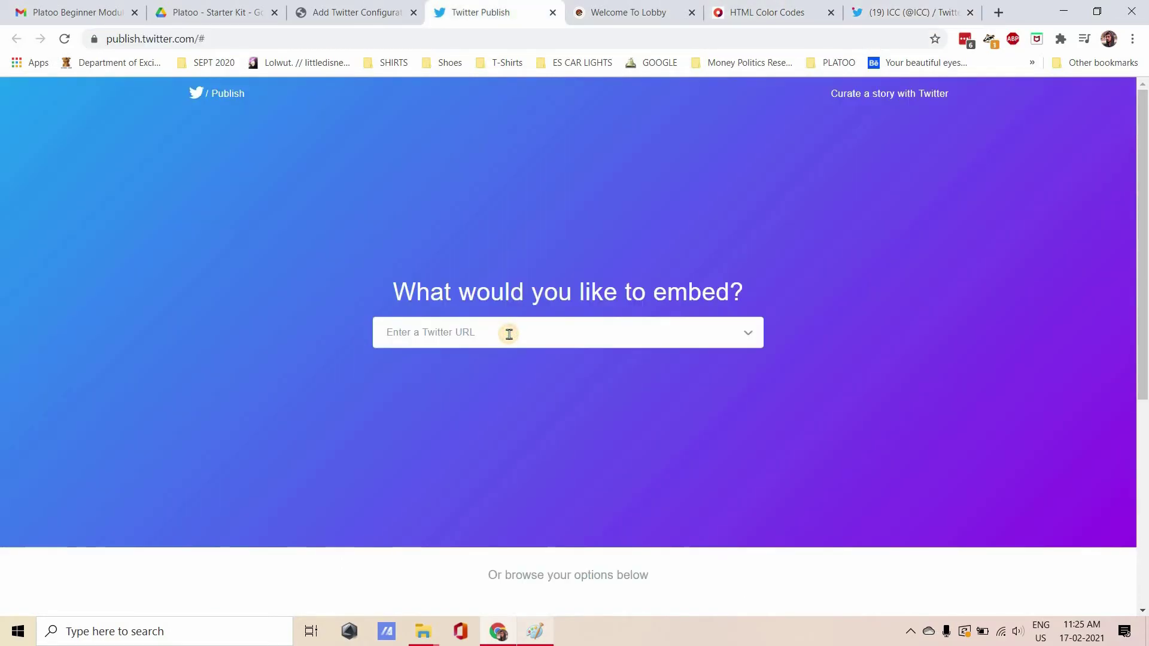
left_click(508, 334)
key("ctrl+v")
left_click(747, 334)
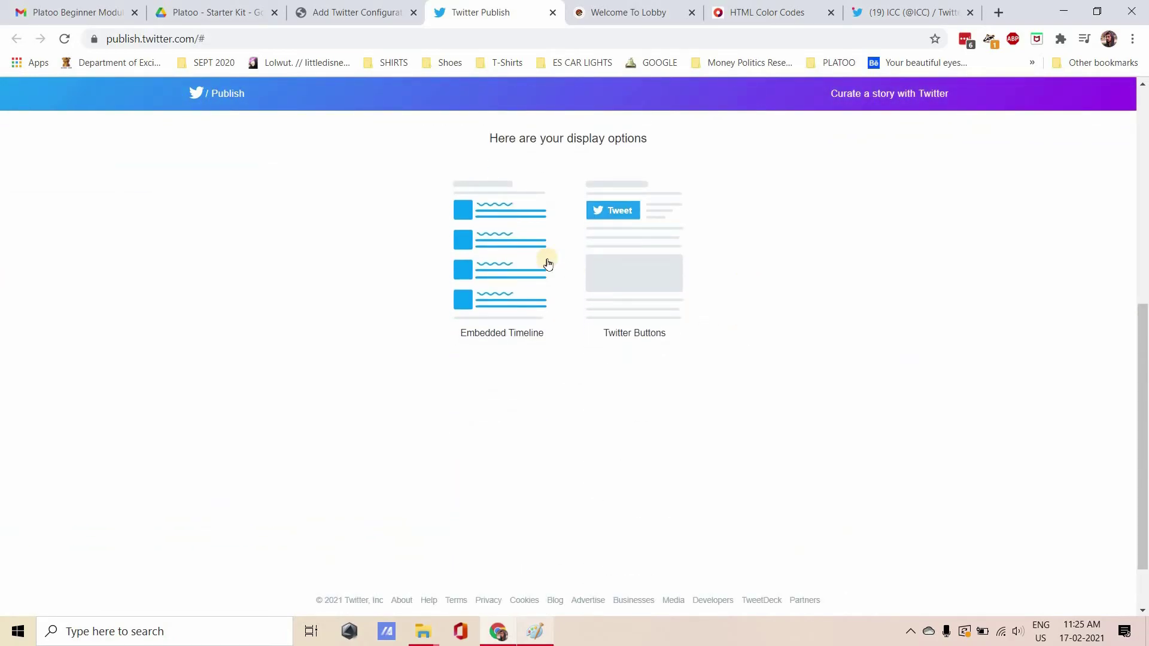
scroll(545, 263, "down", 1)
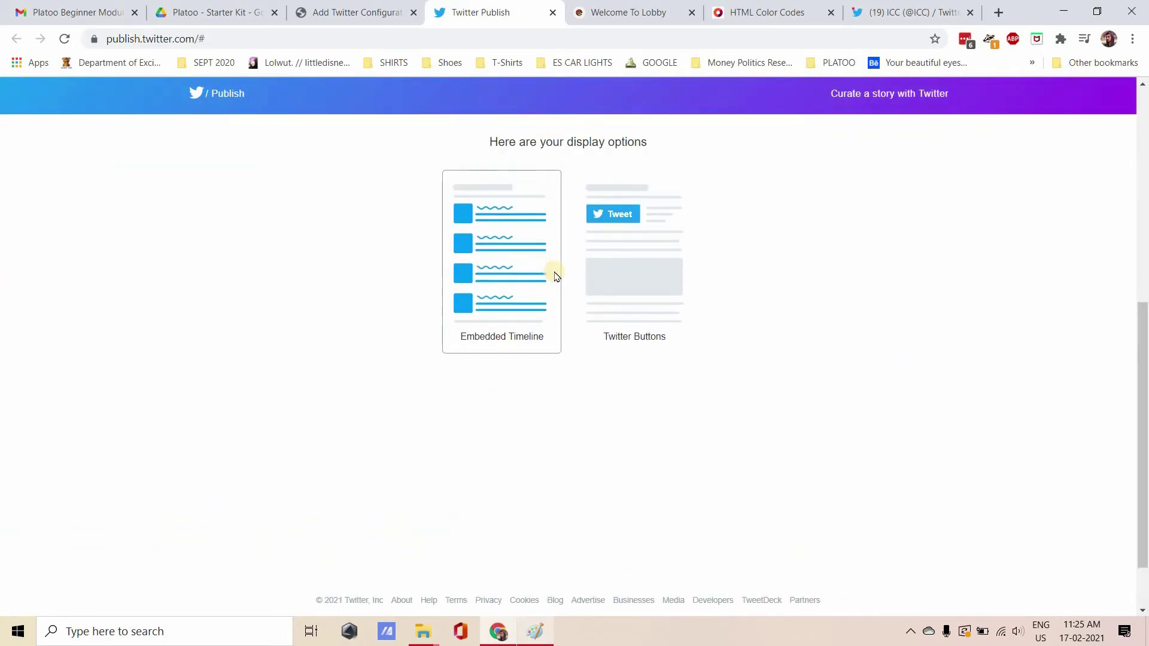
left_click(551, 270)
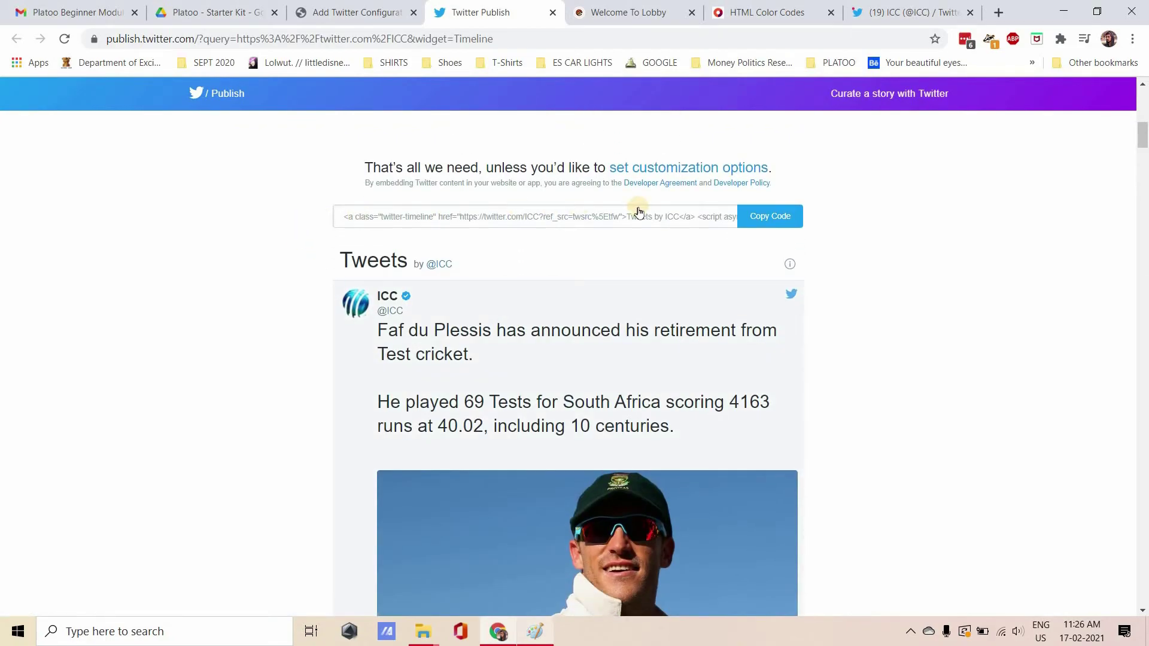
left_click(771, 216)
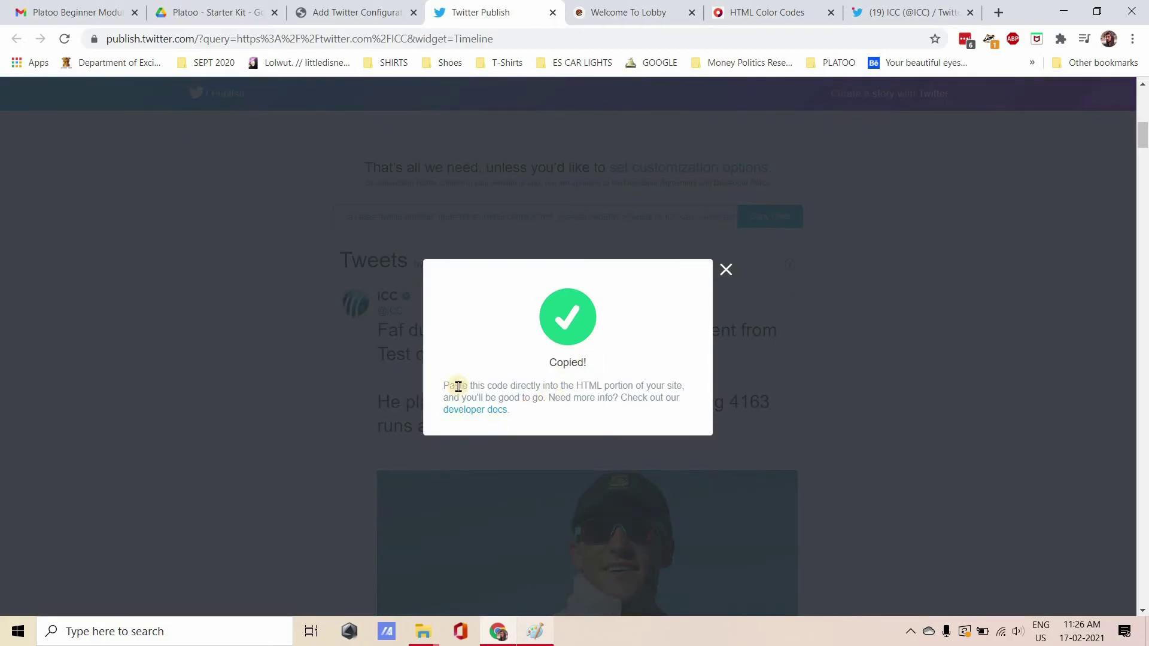
Paste the ICC timeline code as the Twitter Snippet in the admin portal and keep Bottom Right as the Twitter Type
left_click(359, 13)
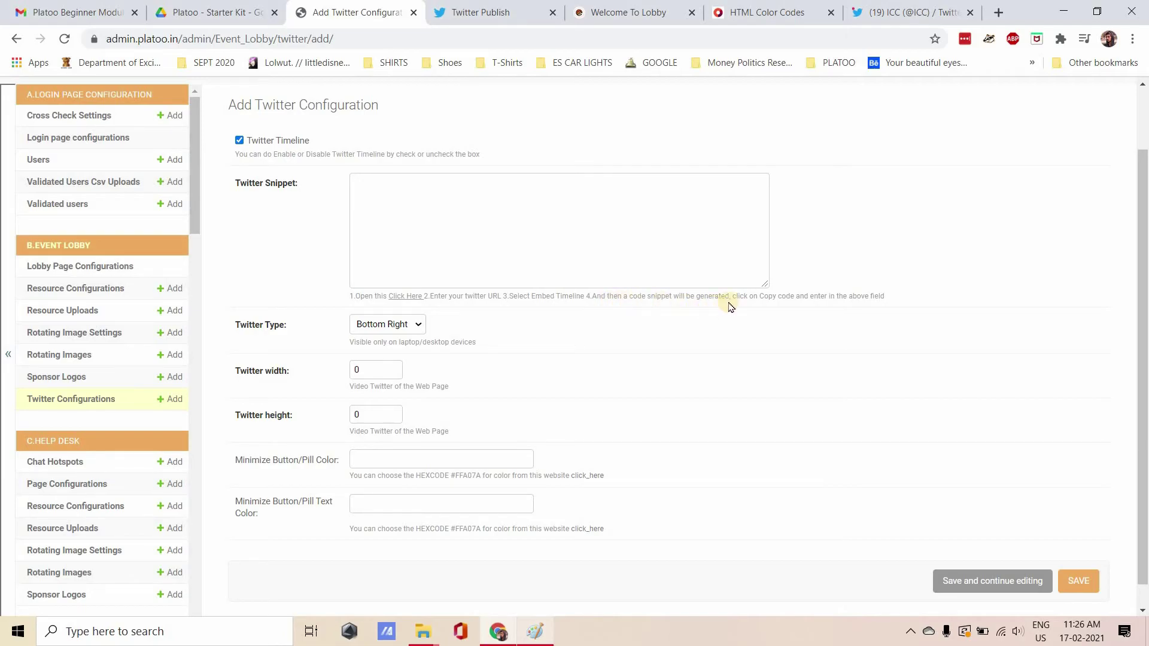
left_click(541, 198)
key("ctrl+v")
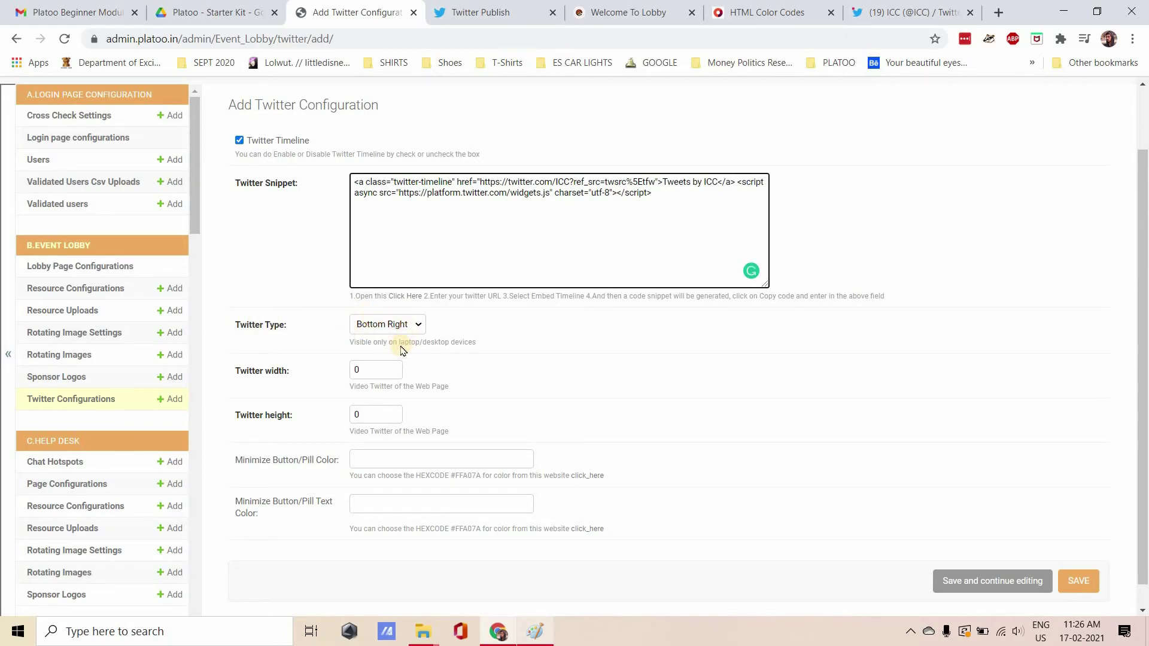
left_click(404, 328)
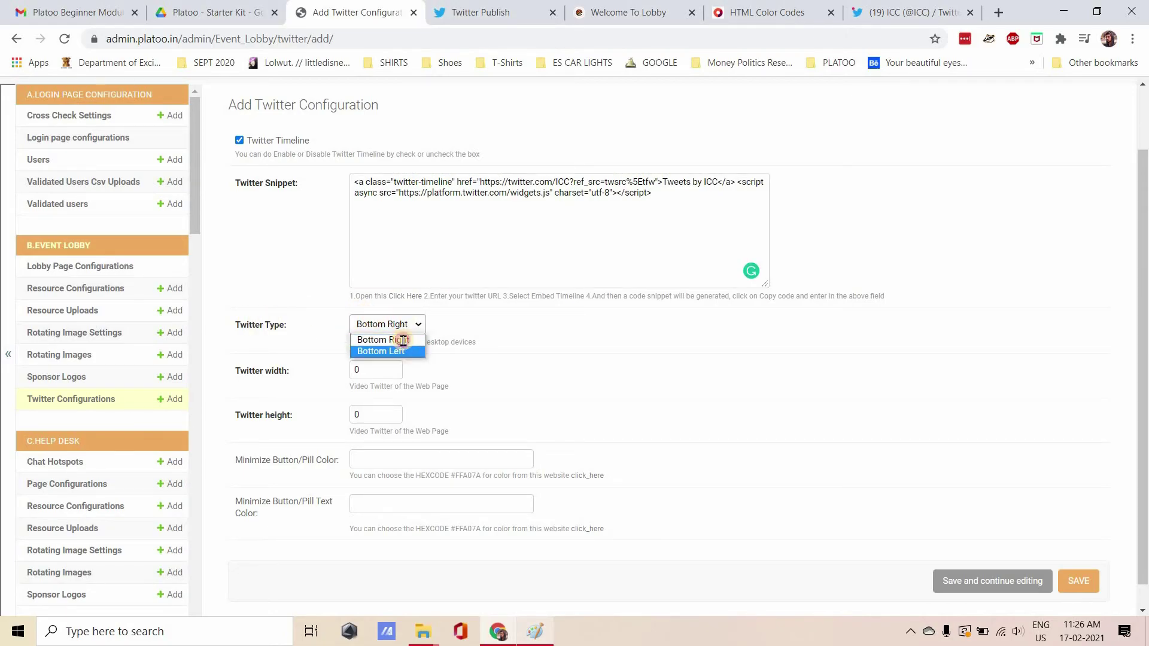
left_click(376, 389)
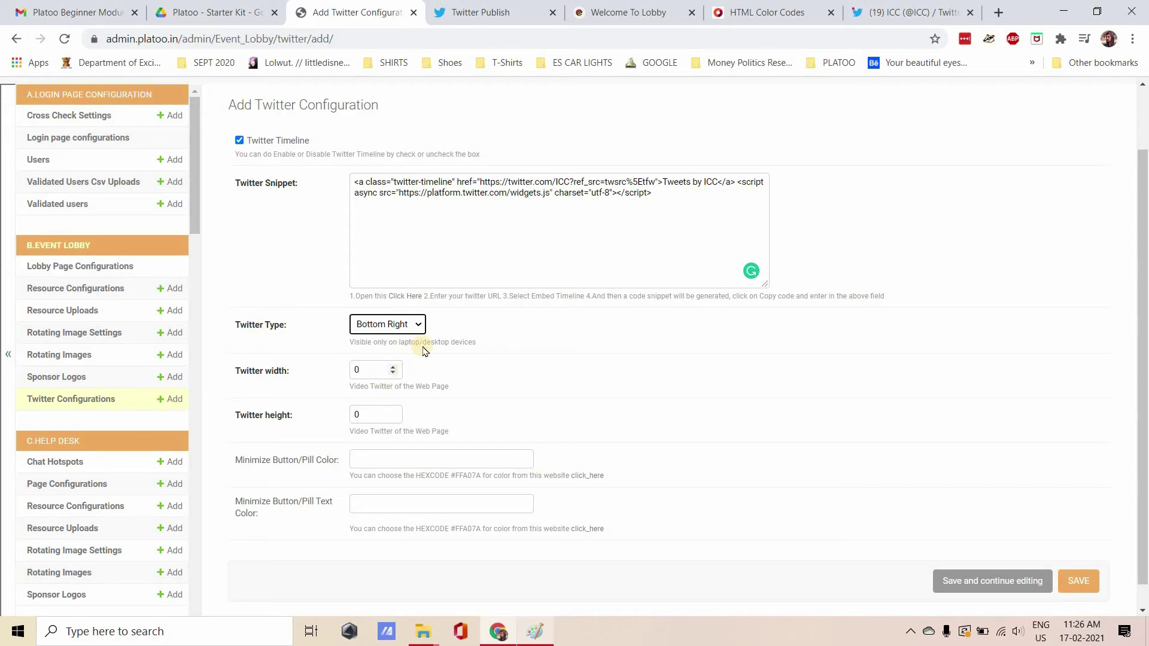
Measure a timeline-sized area in the lobby background image's lower-left corner in Paint, and set the Twitter width to 419 and height to 357
key("alt+Tab")
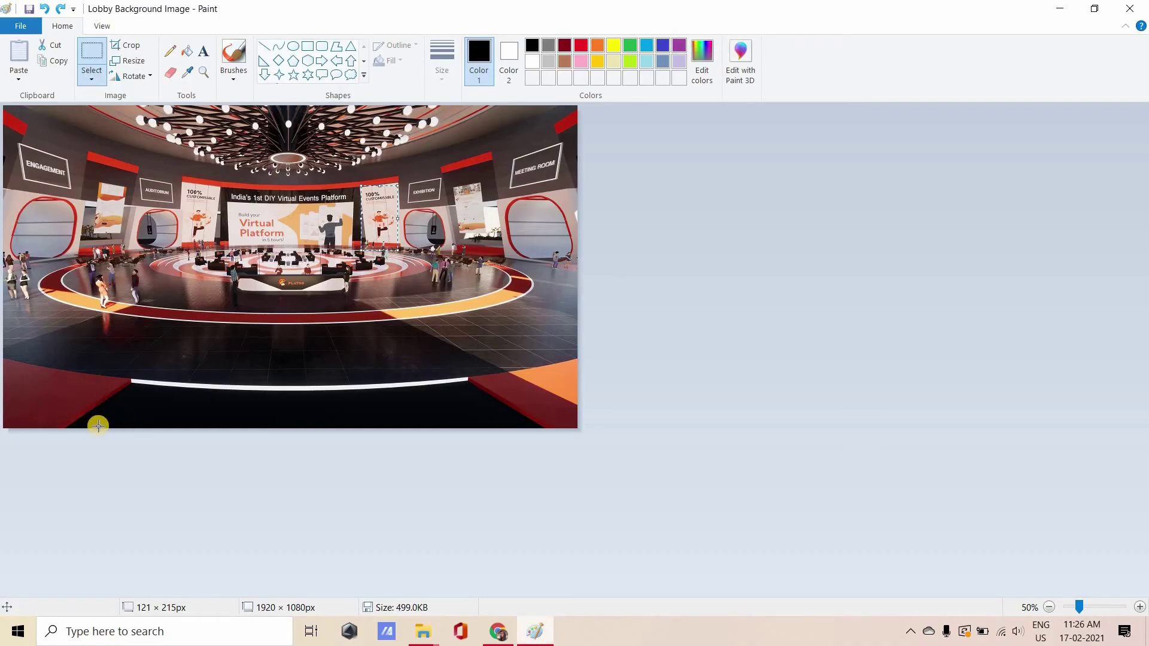
left_click_drag(139, 417, 13, 309)
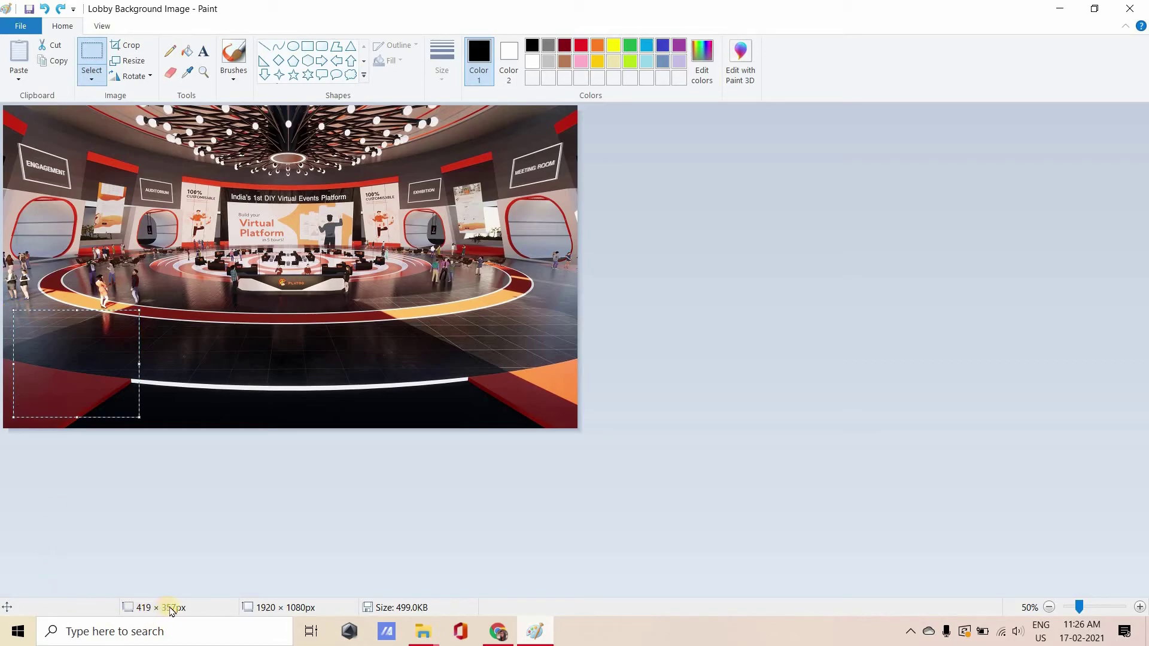
key("alt+Tab")
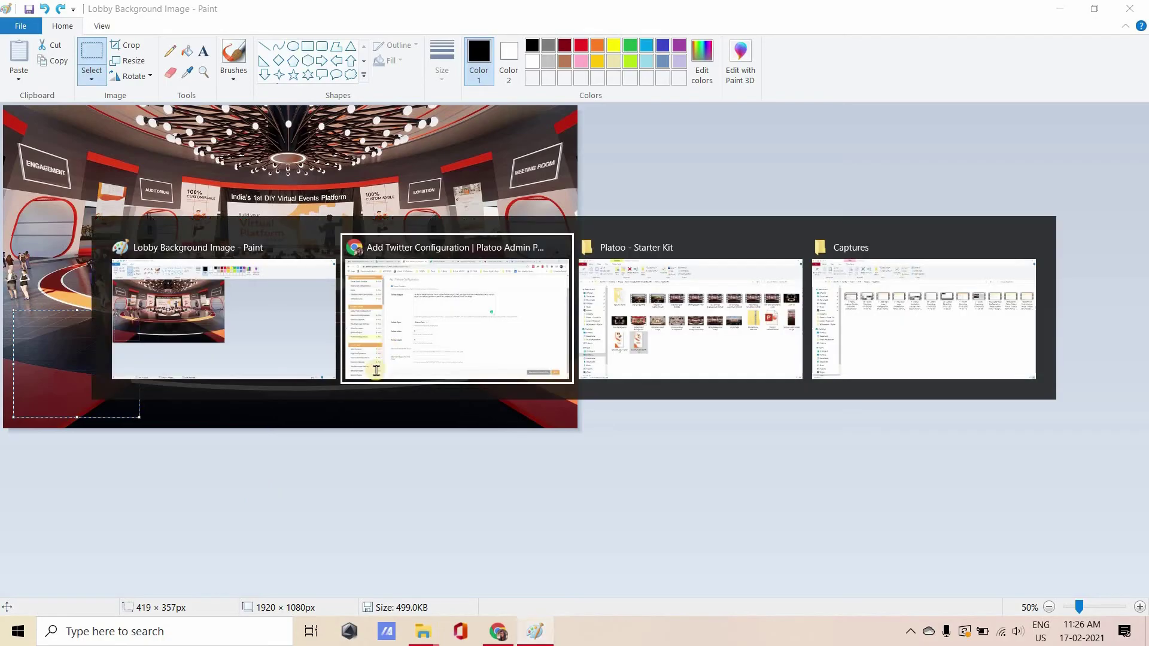
key("Tab")
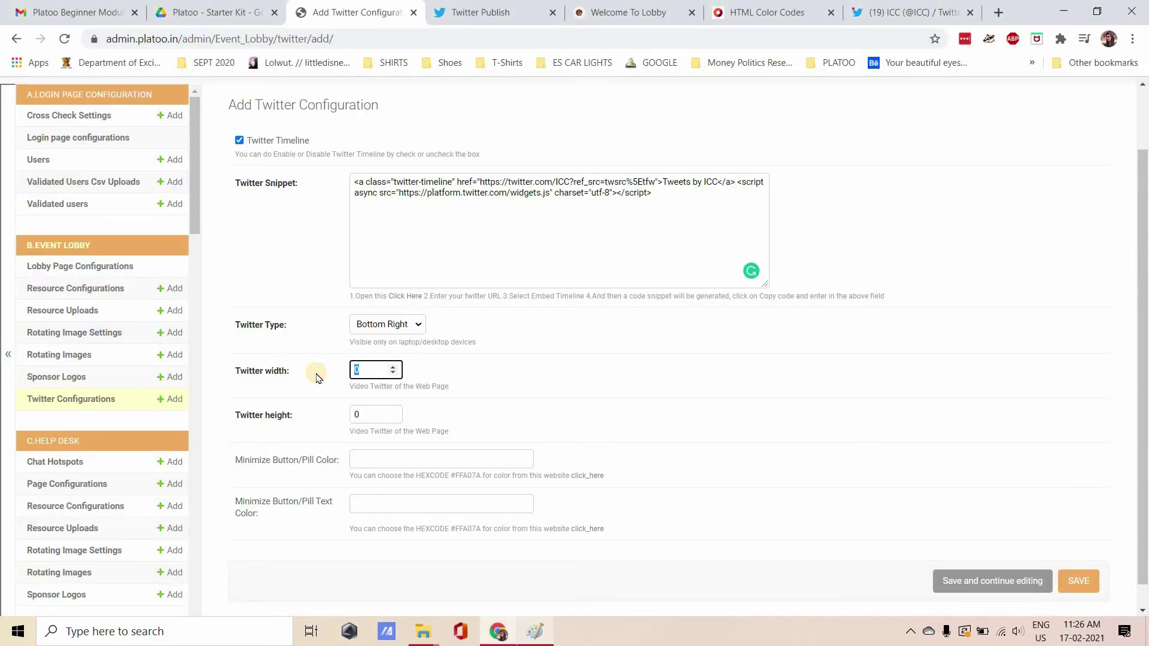
type("419")
key("Tab")
type("357")
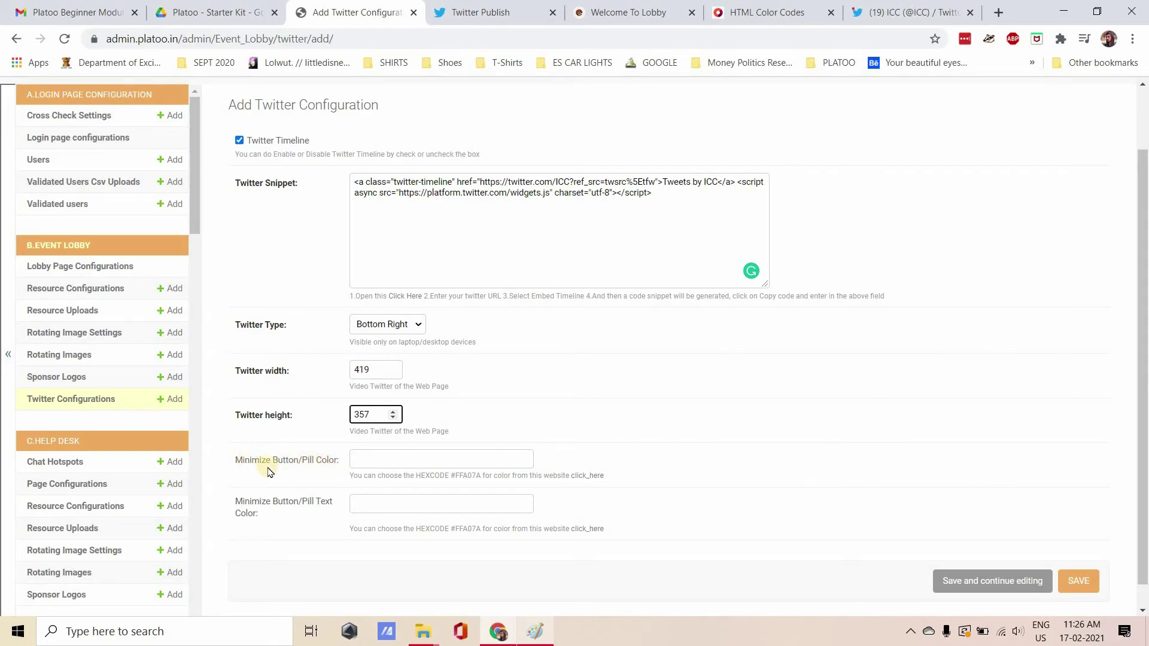
Choose the bright cyan #05D4F9 on the HTML Color Codes site and enter it as the Minimize Button/Pill Color
left_click(384, 461)
left_click(770, 12)
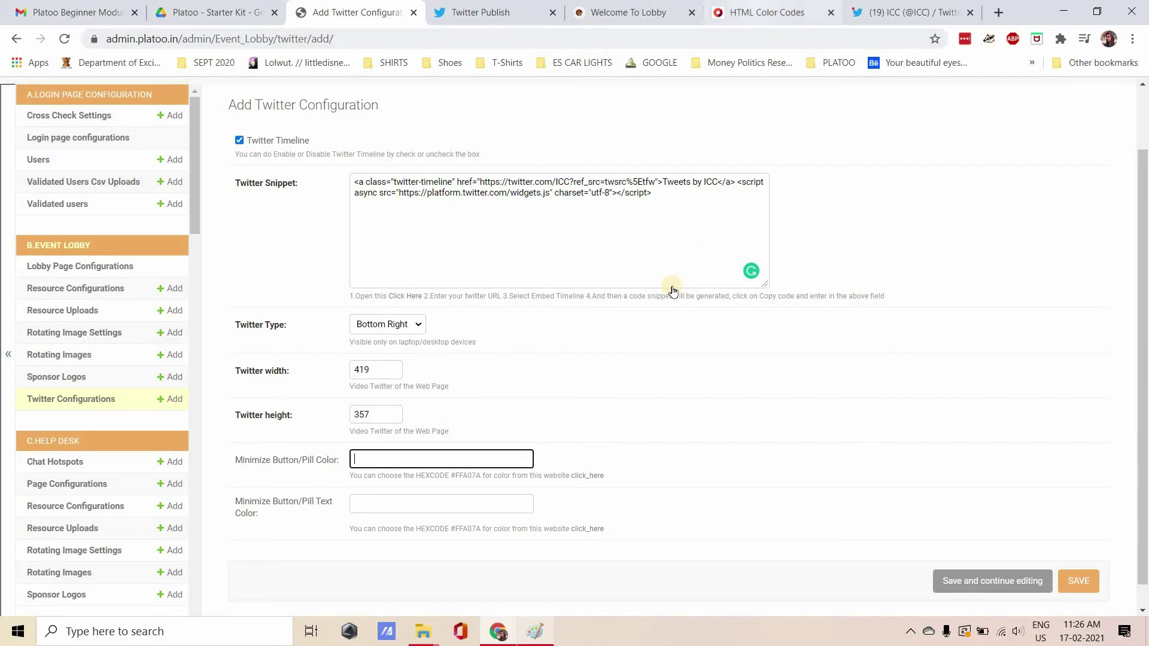
left_click_drag(588, 393, 590, 379)
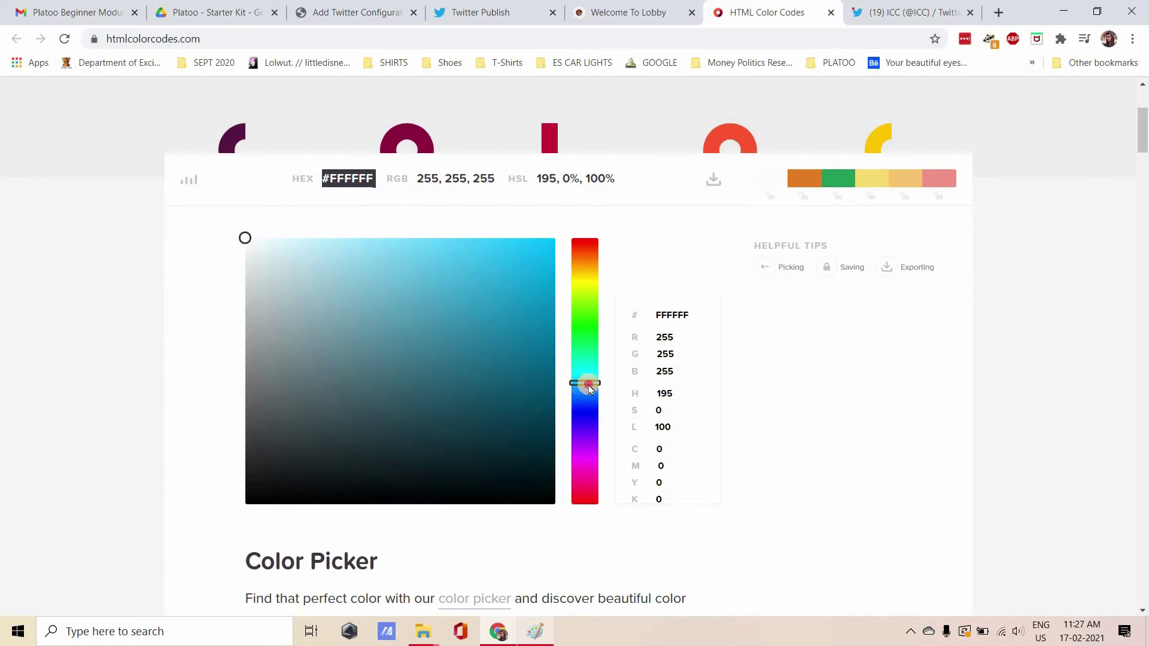
left_click_drag(590, 380, 590, 382)
scroll(511, 464, "down", 3)
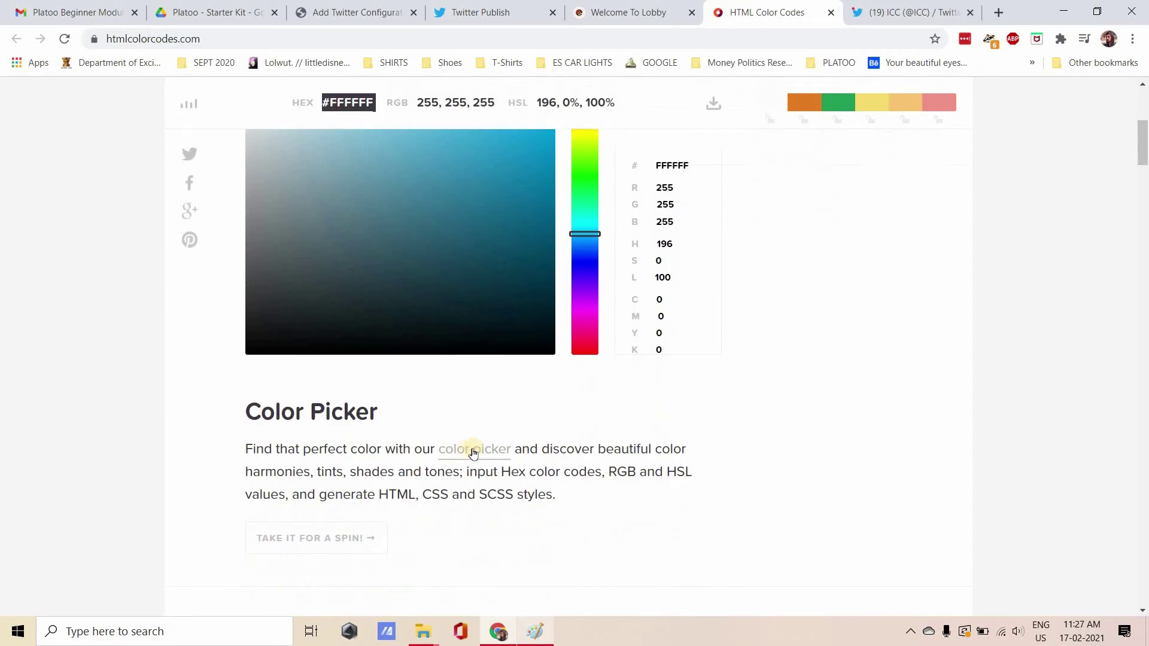
scroll(584, 385, "up", 3)
left_click(592, 377)
left_click_drag(592, 382, 592, 379)
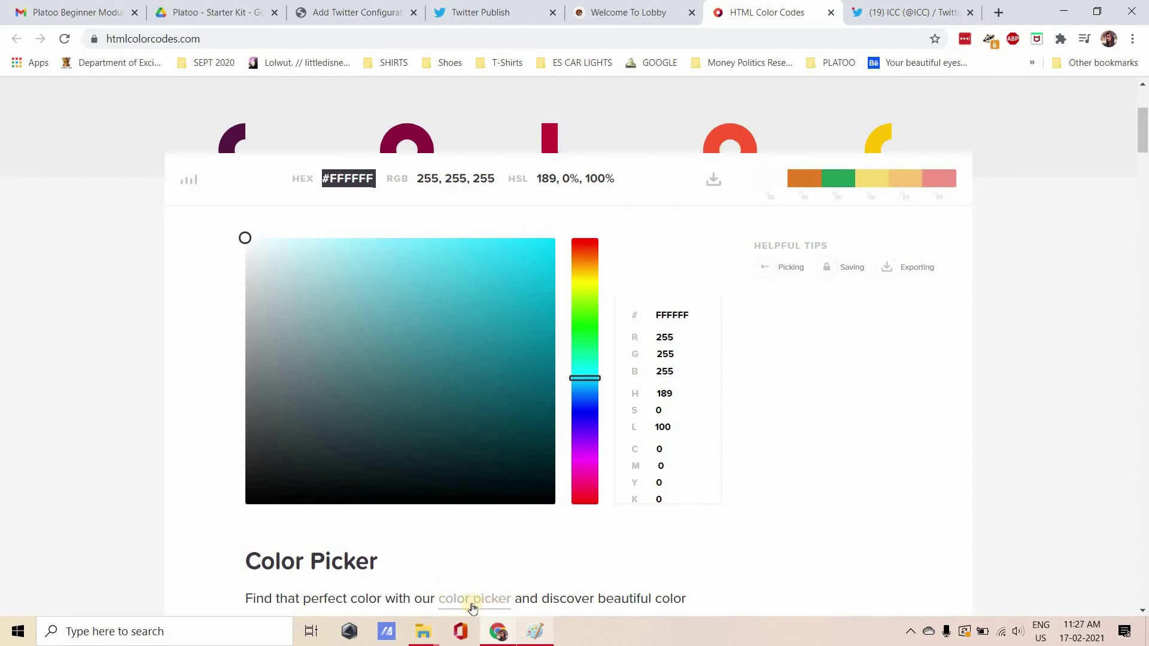
left_click(549, 246)
left_click_drag(705, 316, 655, 313)
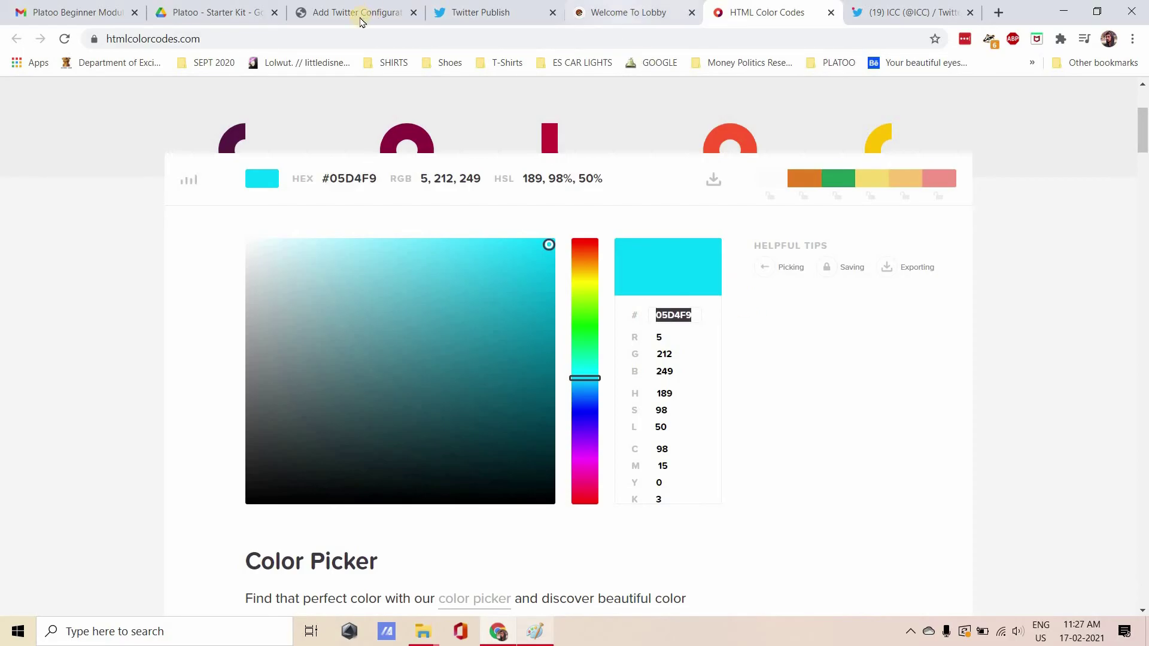
key("ctrl+3")
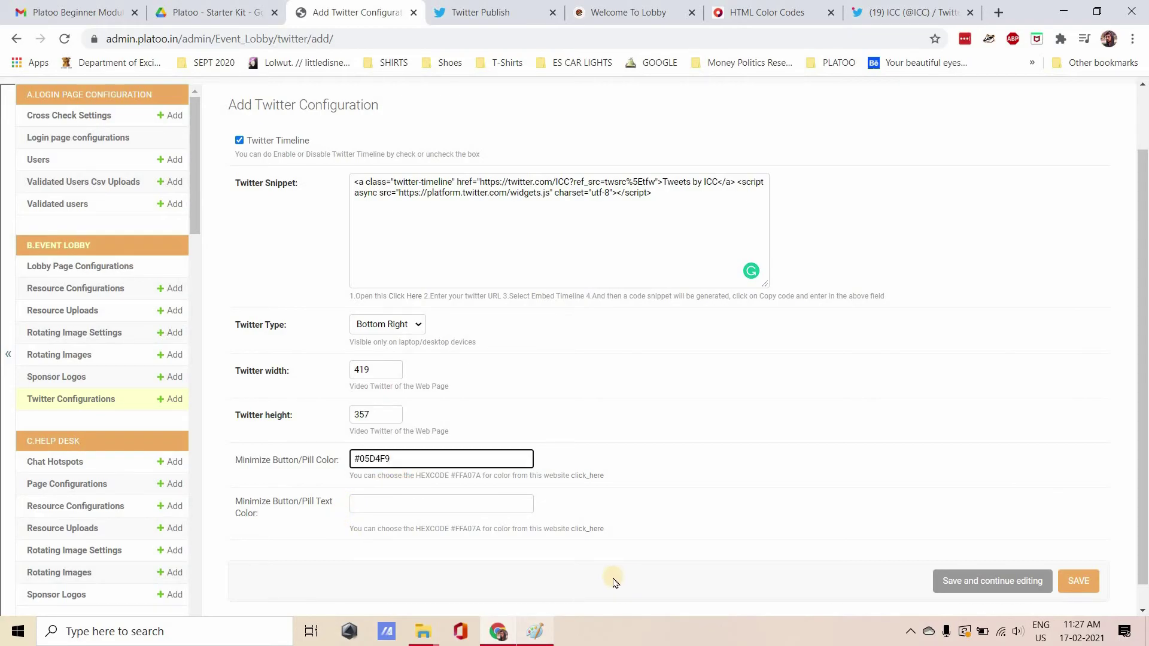
Set the Minimize Button/Pill Text Color to #FFFFFF, save the Twitter configuration and publish it live
left_click(409, 510)
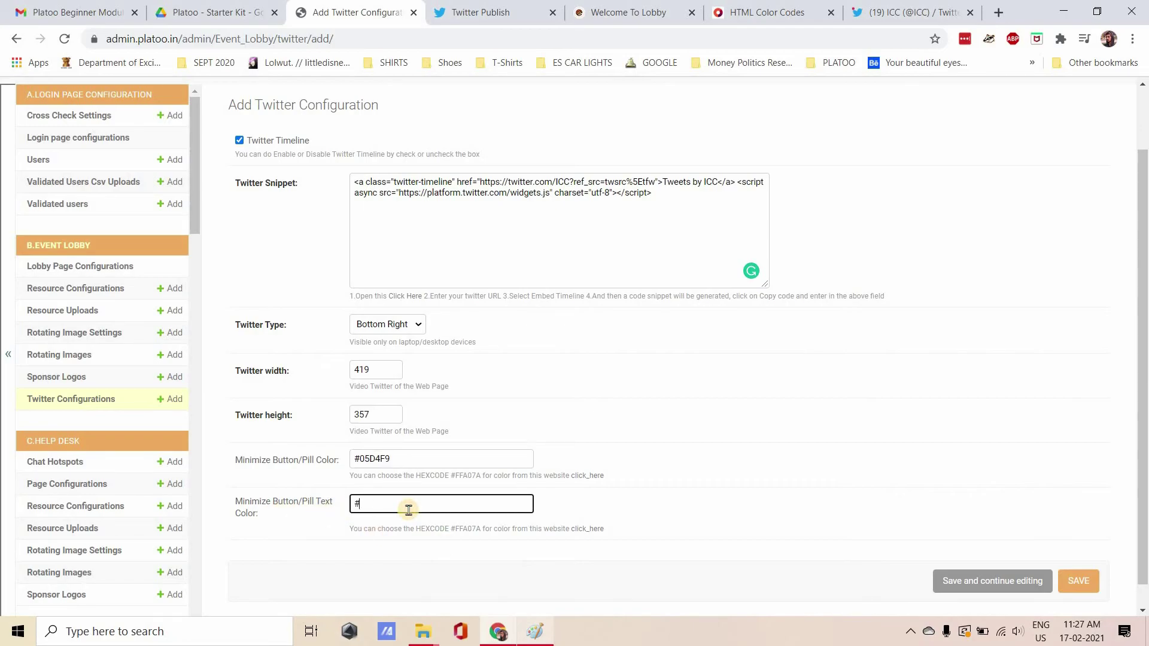
type("#FFFFFF")
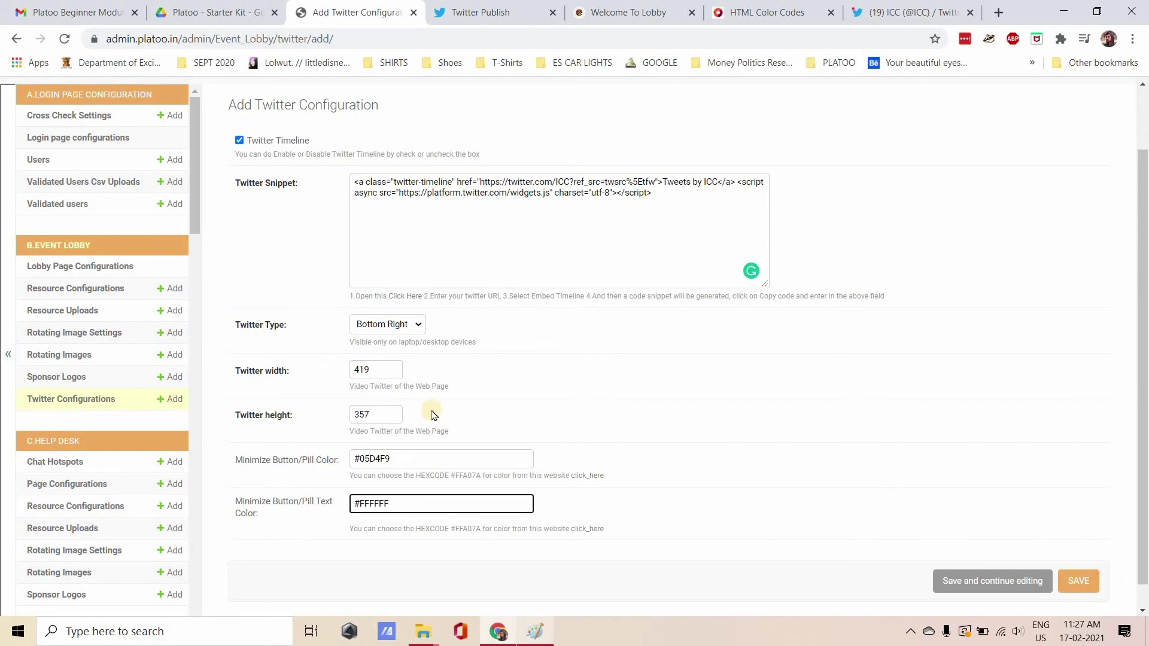
key("Return")
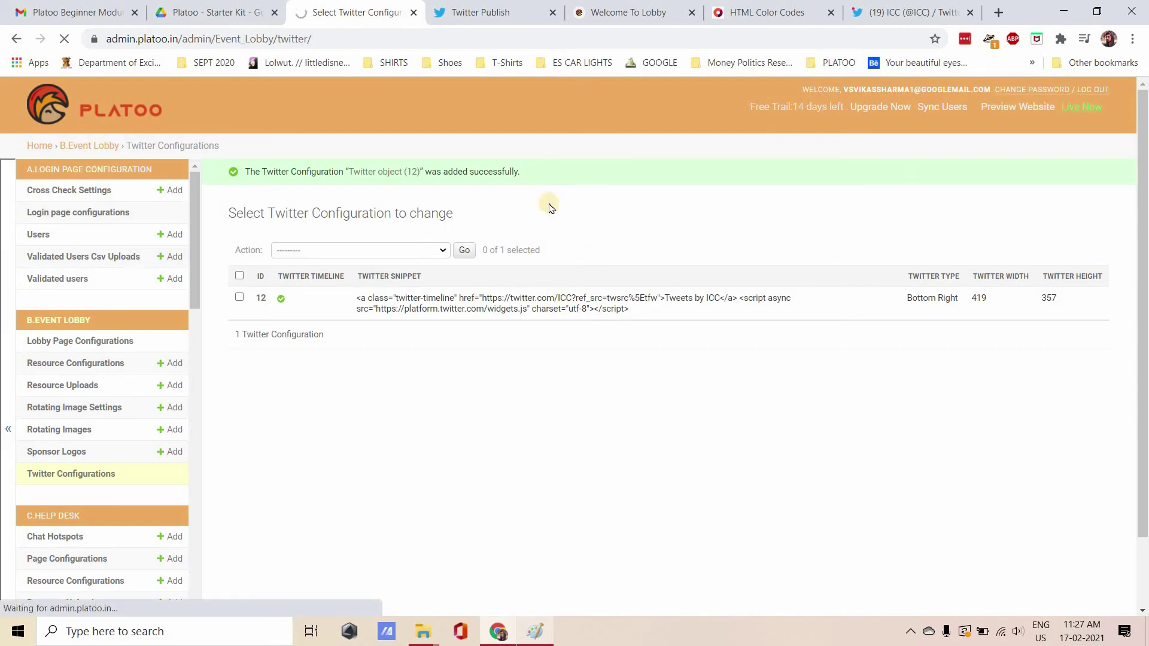
Log in to the live event site with the saved account e-mail and enter the lobby to check the Twitter timeline
left_click(647, 12)
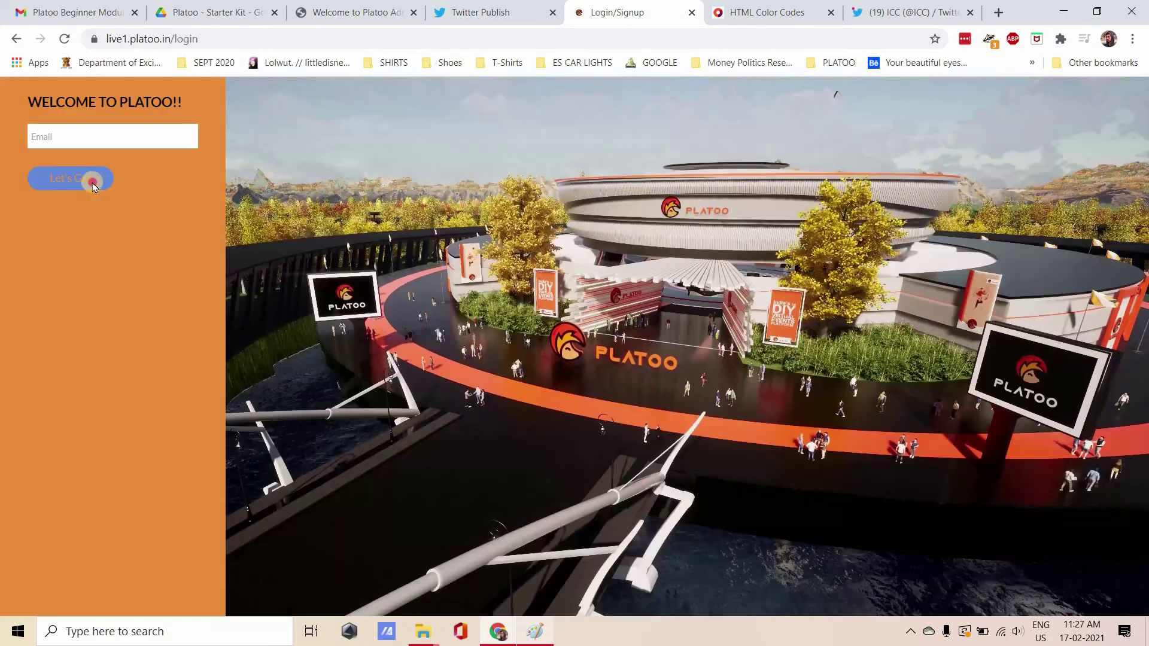
left_click(93, 182)
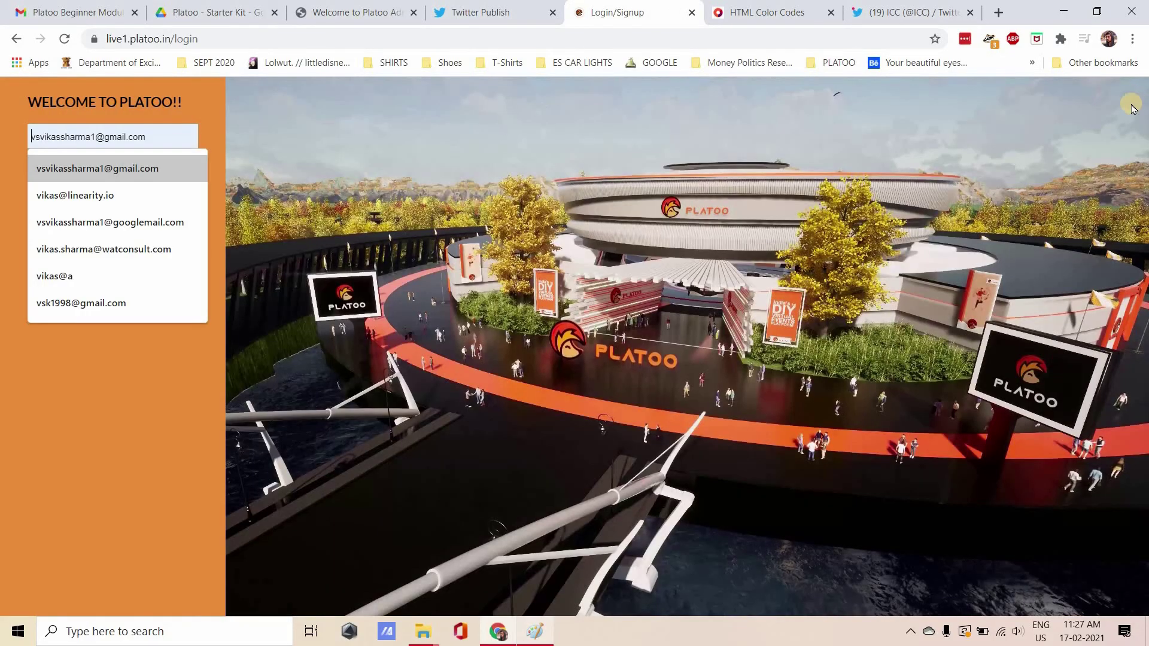
left_click(93, 174)
left_click(92, 180)
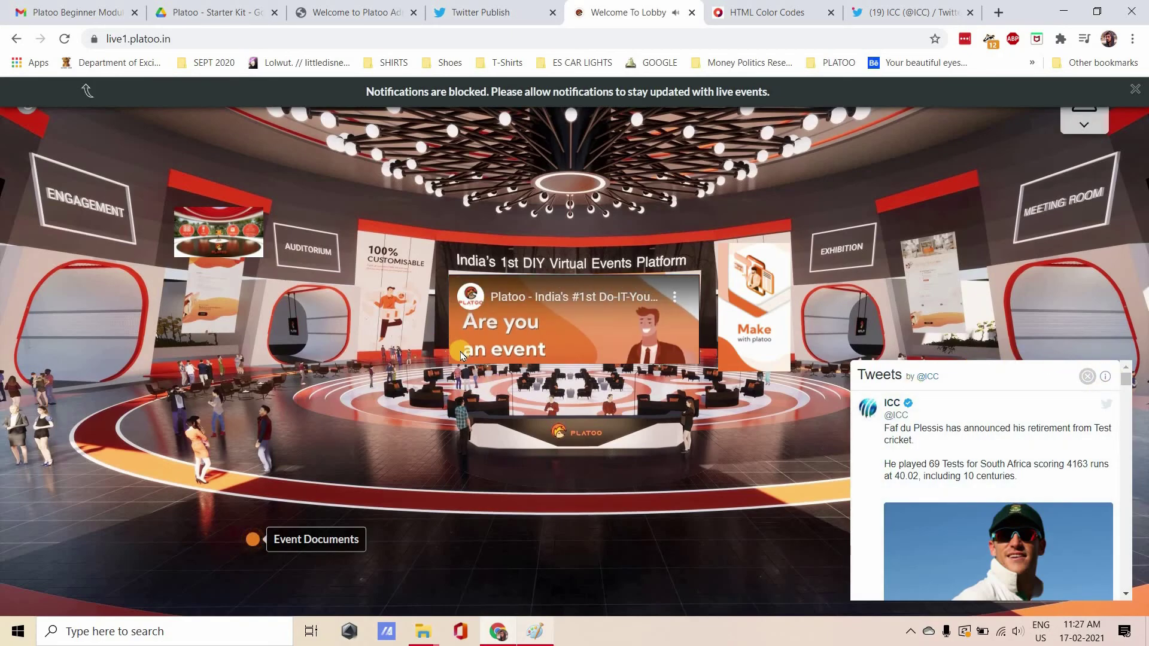
Test the lobby's Twitter timeline by minimizing and restoring it, scrolling through the tweets, and minimizing it again
left_click(1088, 378)
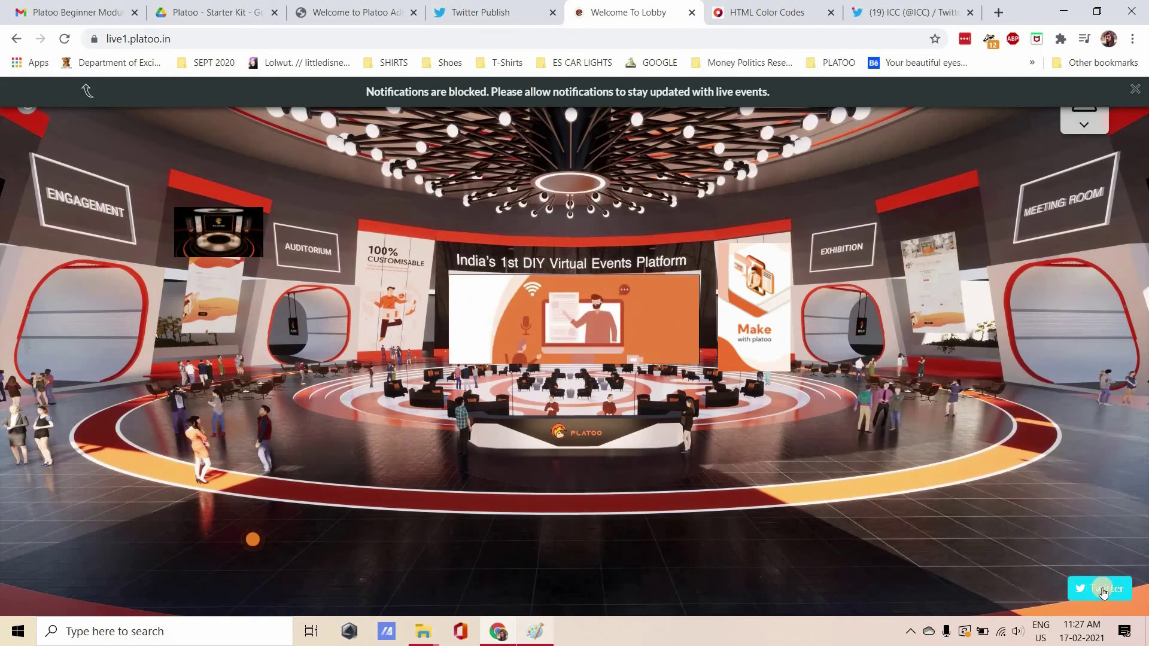
left_click(1099, 588)
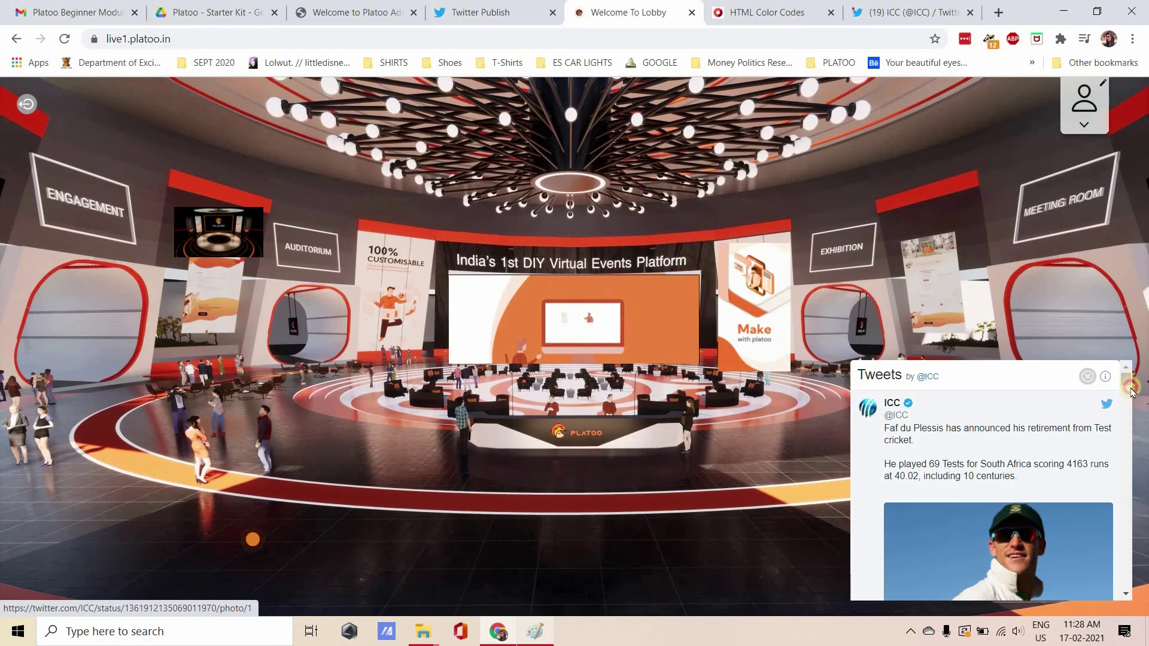
left_click(1128, 415)
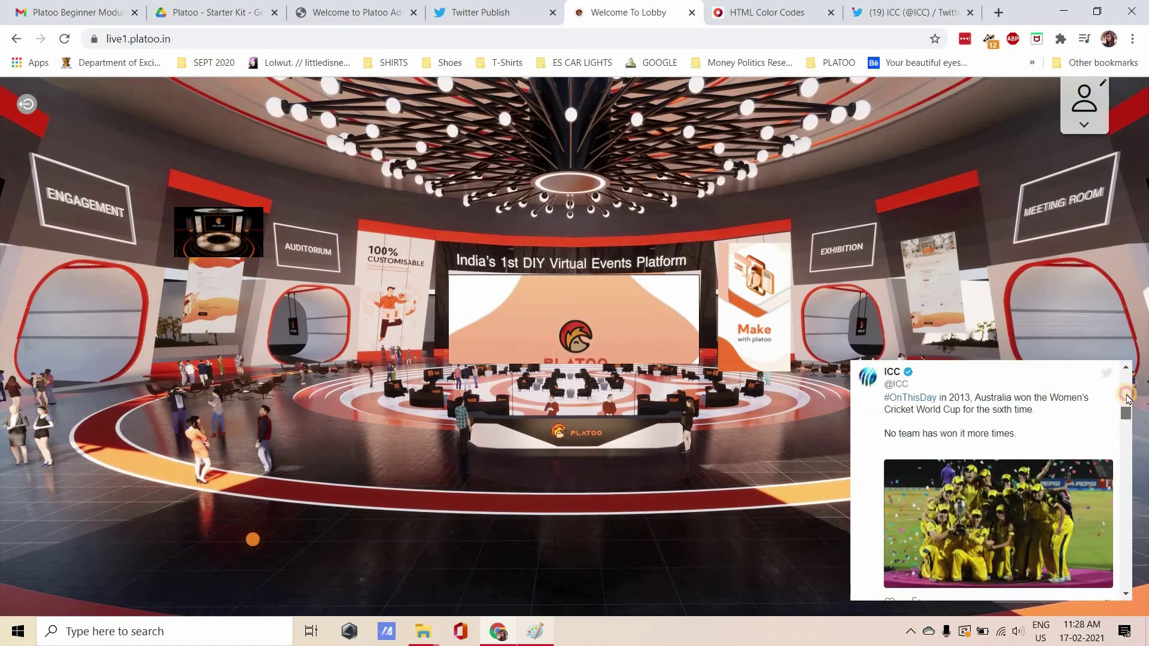
left_click(1128, 378)
left_click(1129, 382)
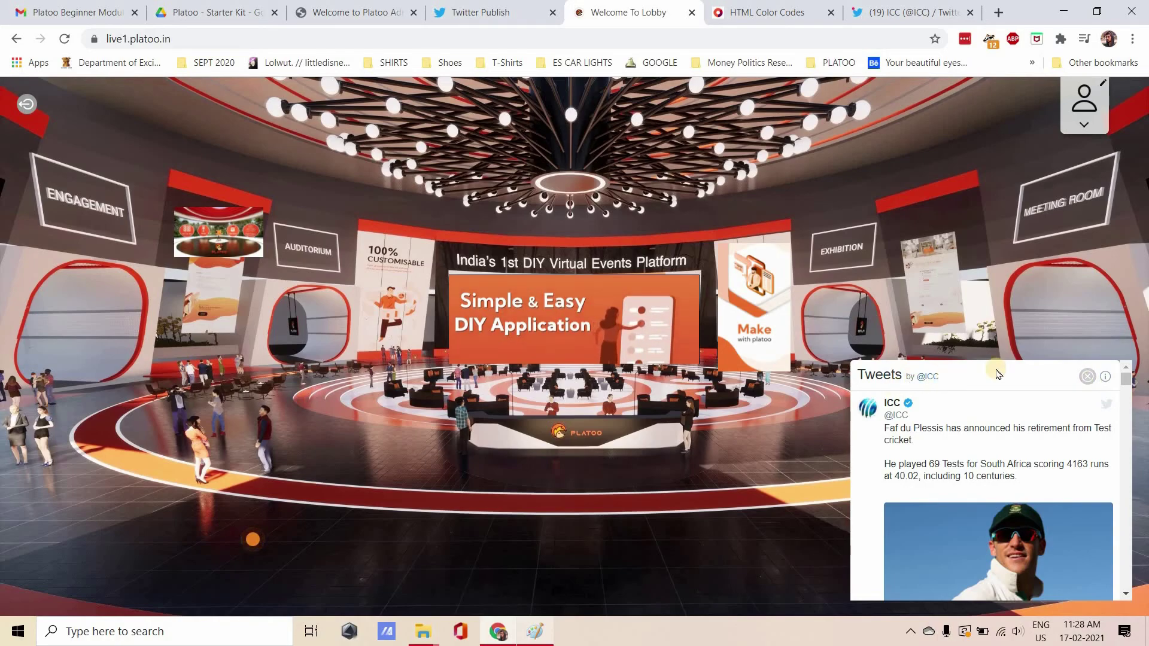
left_click(1088, 377)
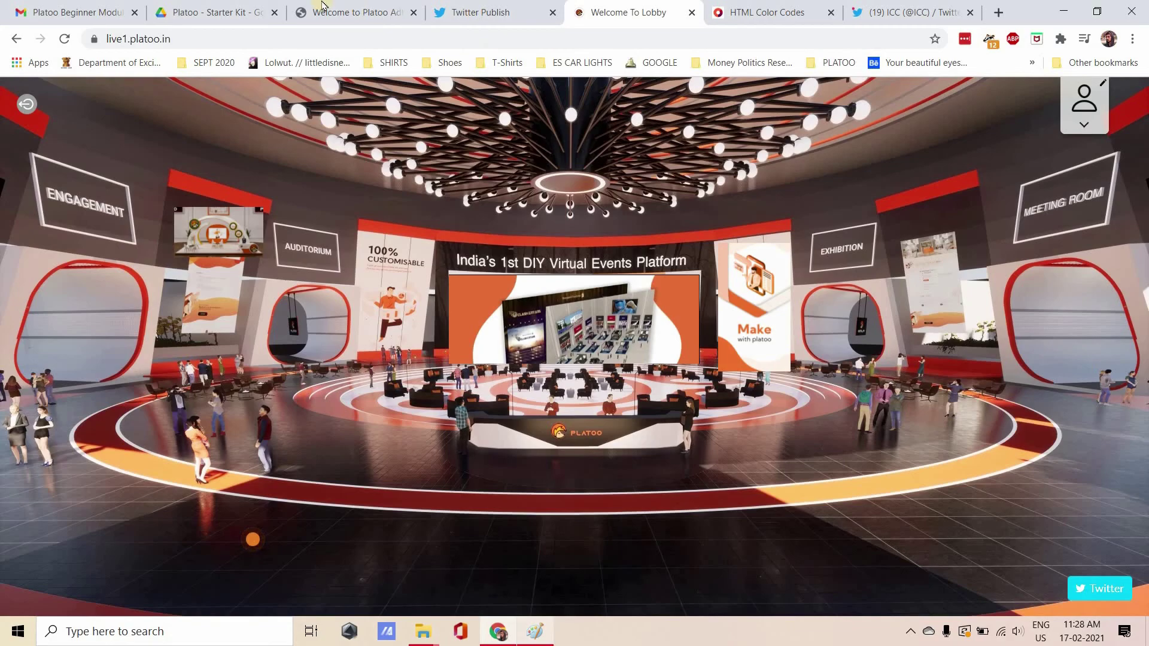
Compare the Event Lobby sections on the admin portal's home page with the live lobby, ending on the admin portal
left_click(353, 12)
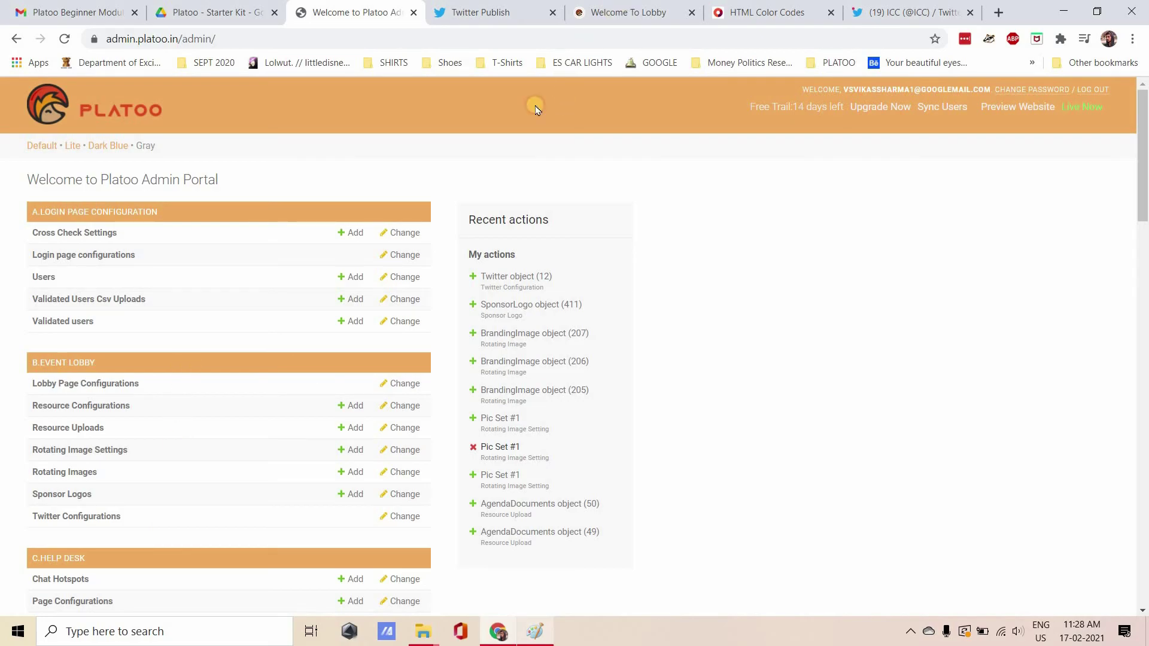
key("ctrl+5")
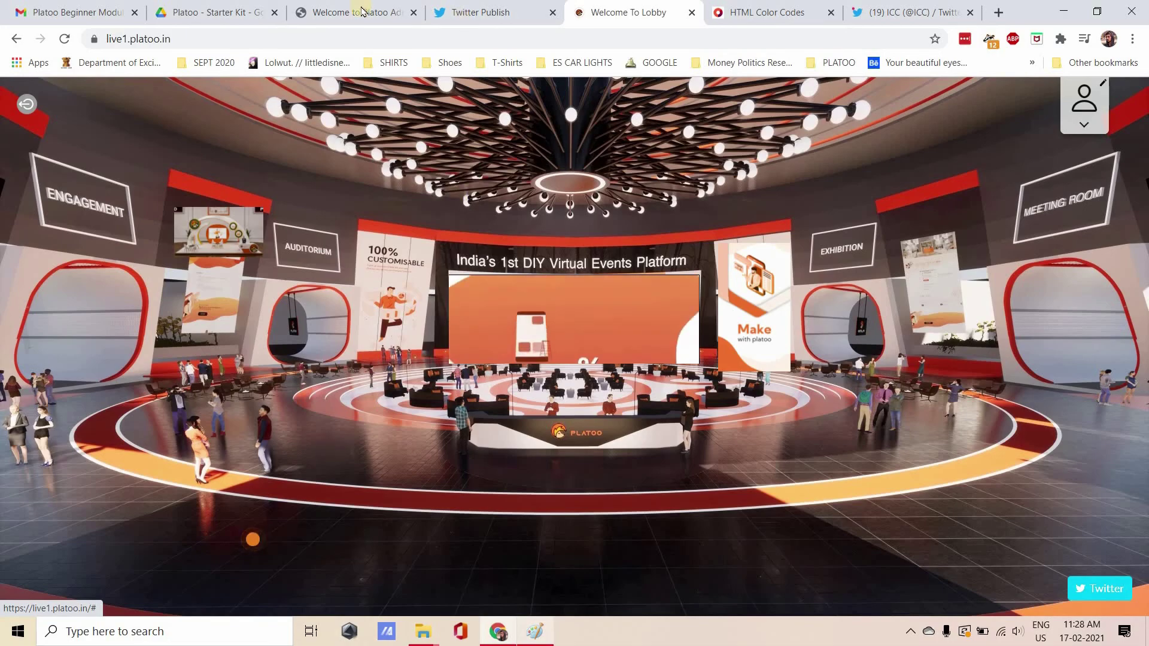
key("ctrl+3")
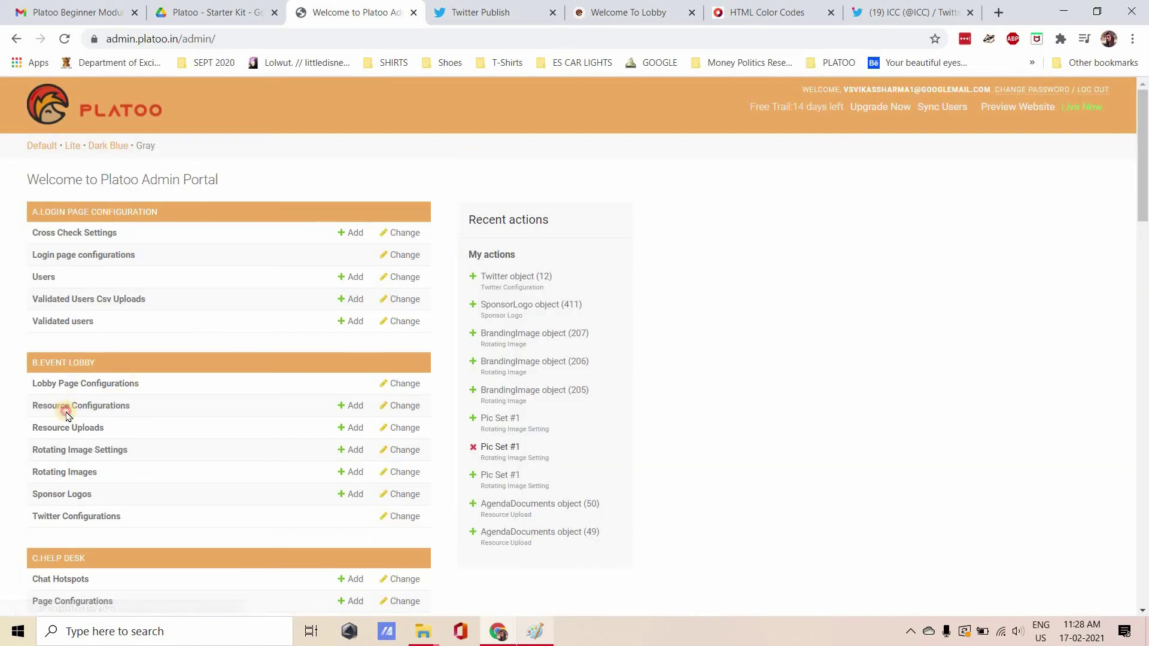
Open the Event Lobby's Resource Configurations list, compare it with the live lobby, and return to the admin portal
left_click(90, 407)
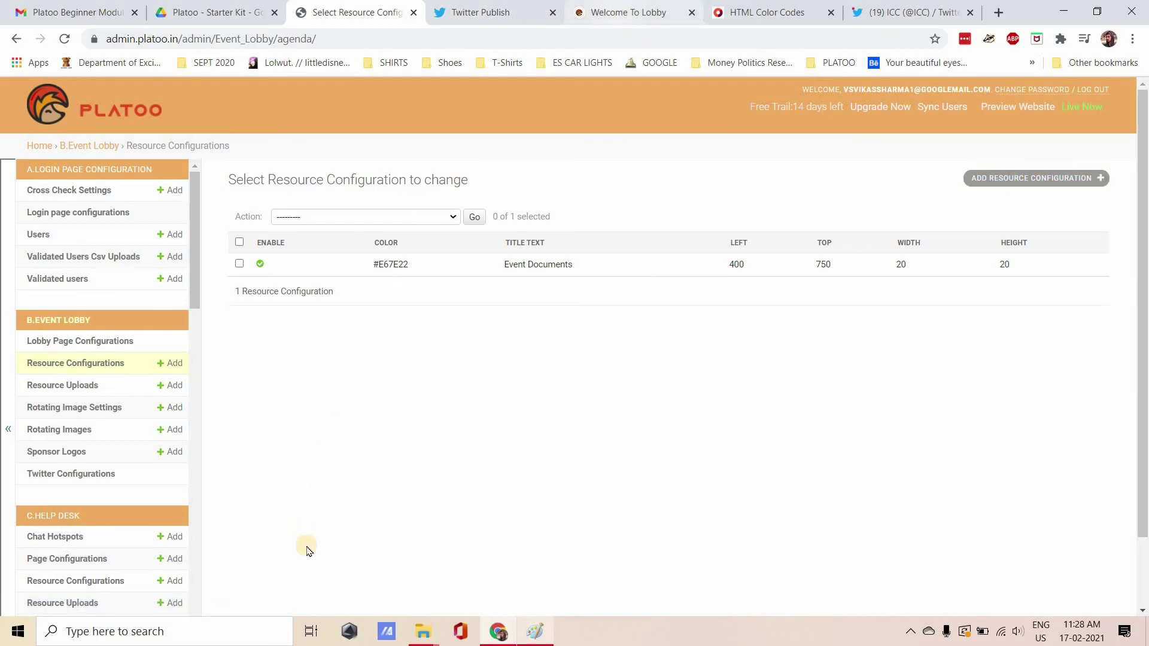
key("ctrl+5")
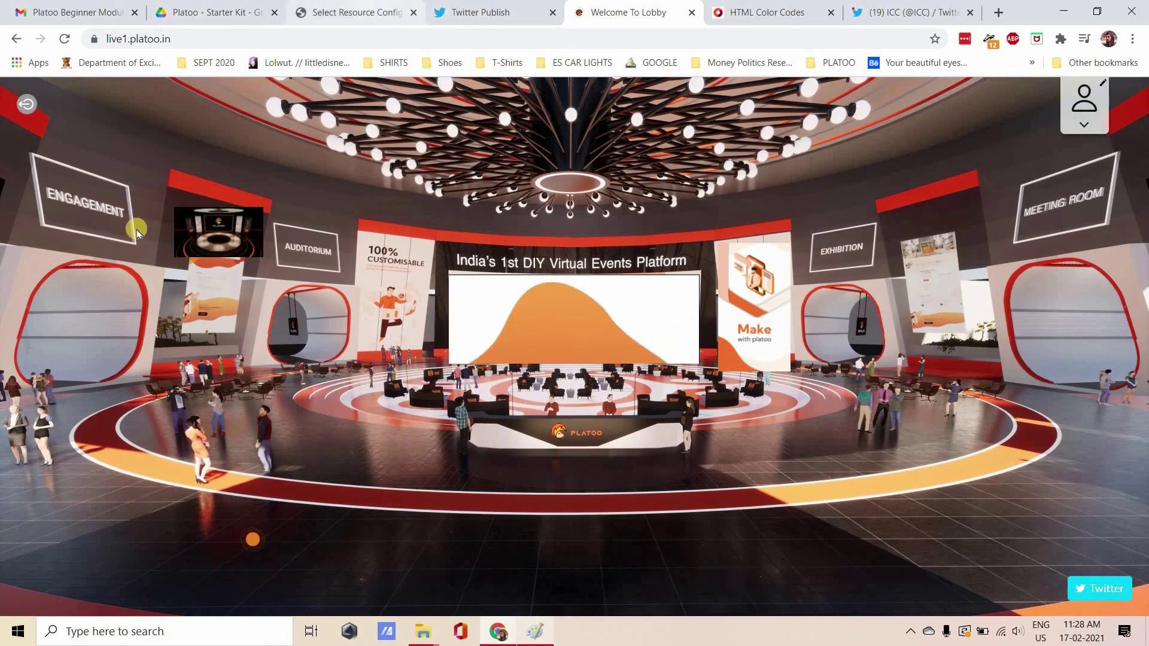
key("ctrl+shift+Tab")
key("ctrl+shift+Tab")
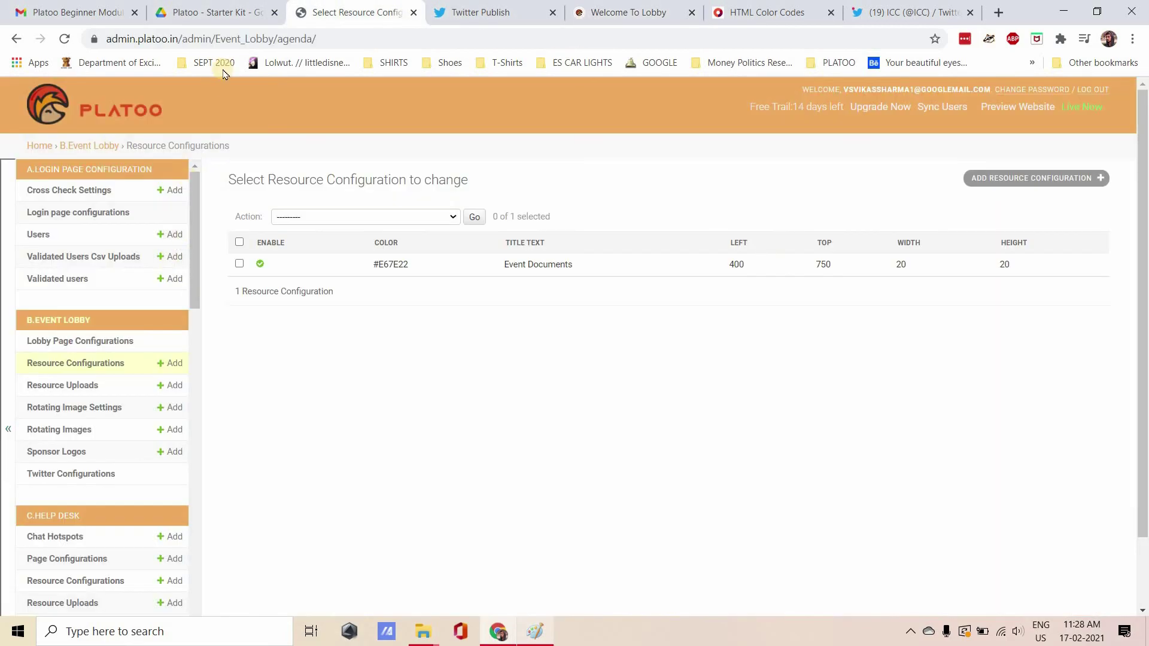
Go back to the admin home page and review the Help Desk, Auditorium and Exhibition configuration sections
left_click(49, 151)
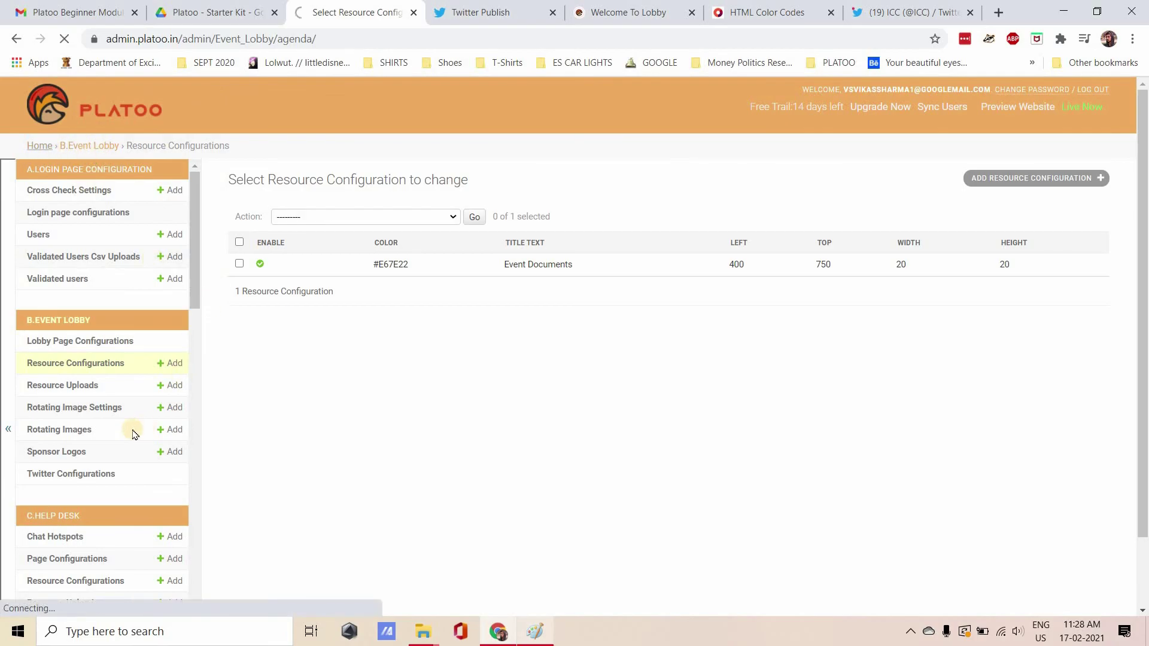
scroll(42, 359, "down", 3)
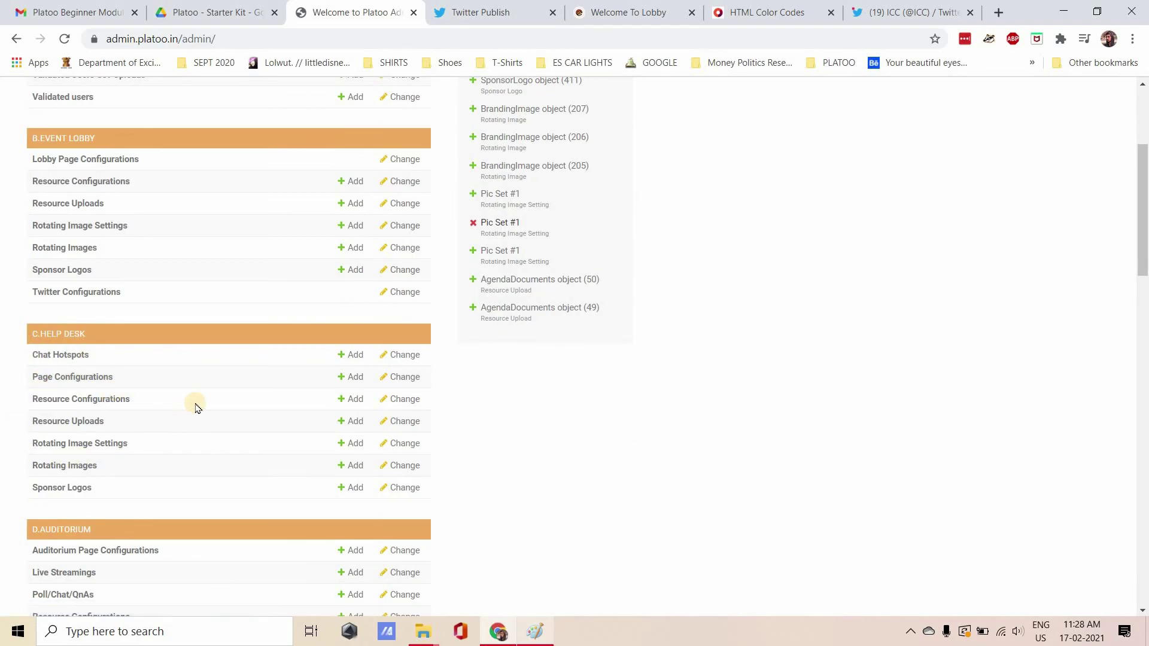
scroll(197, 406, "down", 1)
scroll(194, 405, "down", 2)
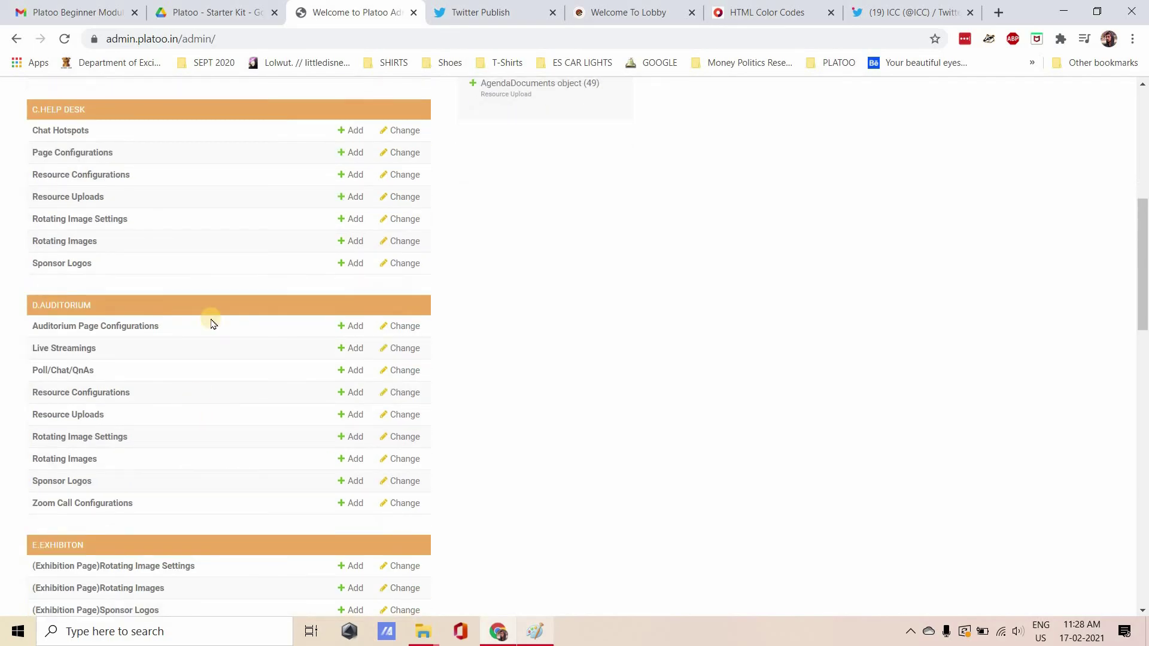
scroll(211, 323, "down", 2)
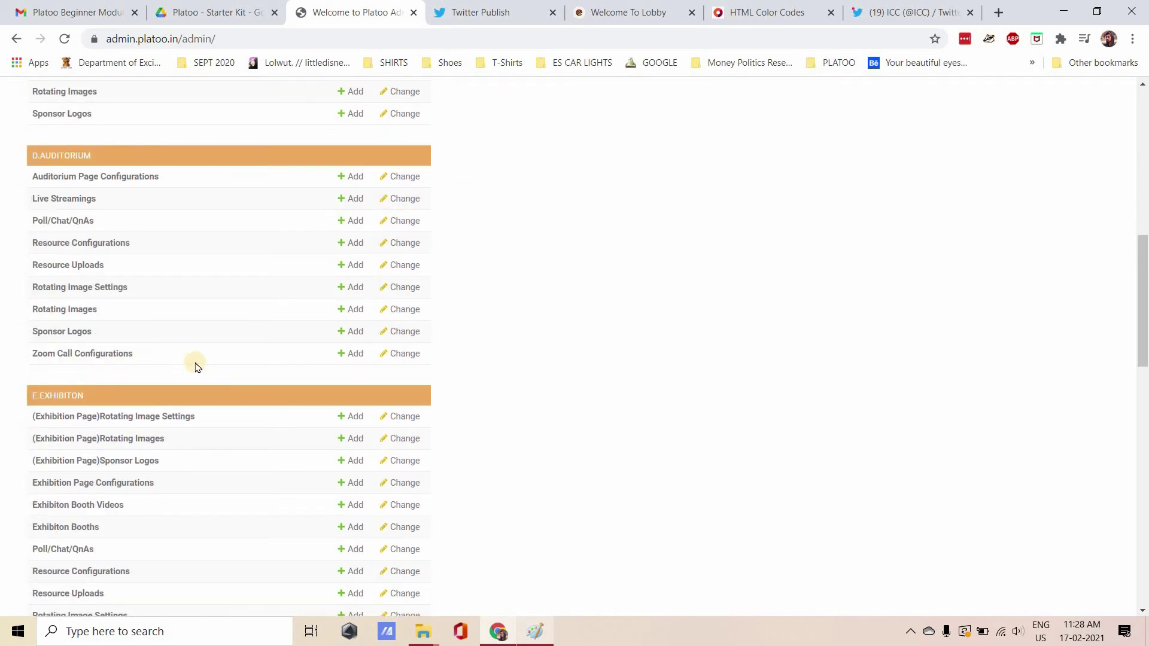
scroll(197, 366, "up", 8)
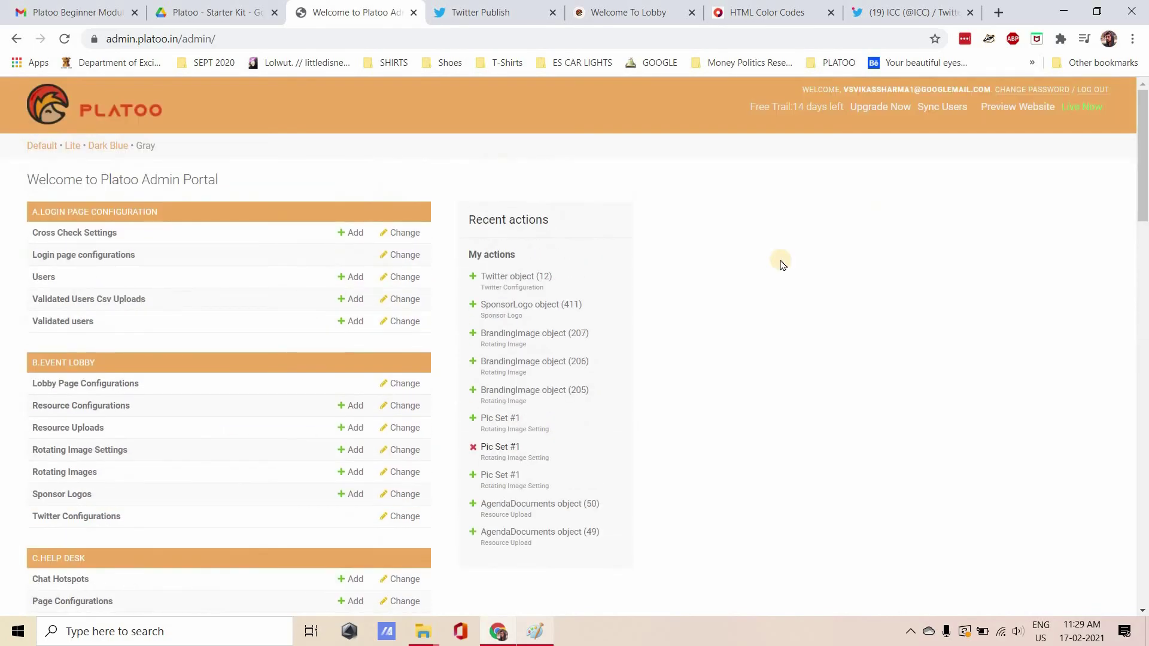